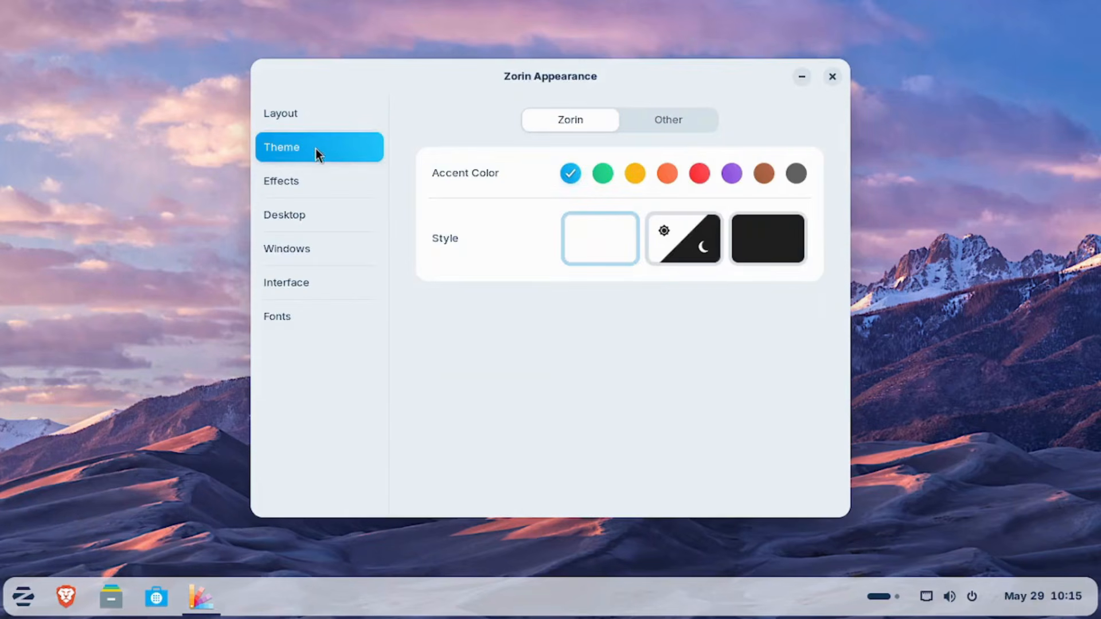
Apply the dark style and the layout with a top bar and no taskbar, and close Zorin Appearance
{"action": "left_click", "coordinate": [785, 234]}
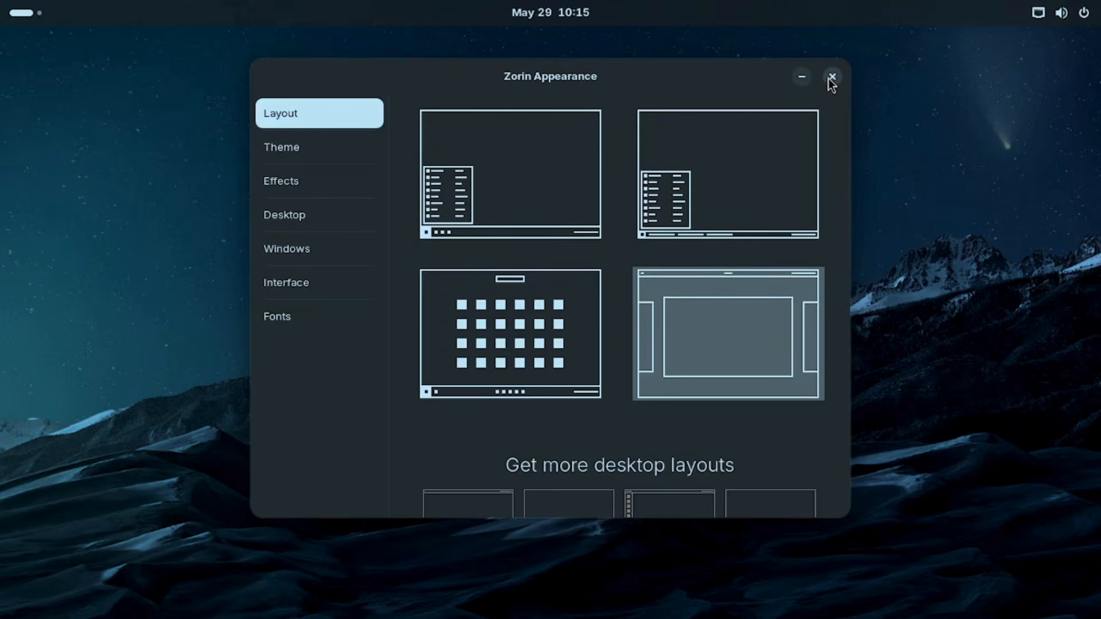
{"action": "left_click", "coordinate": [828, 78]}
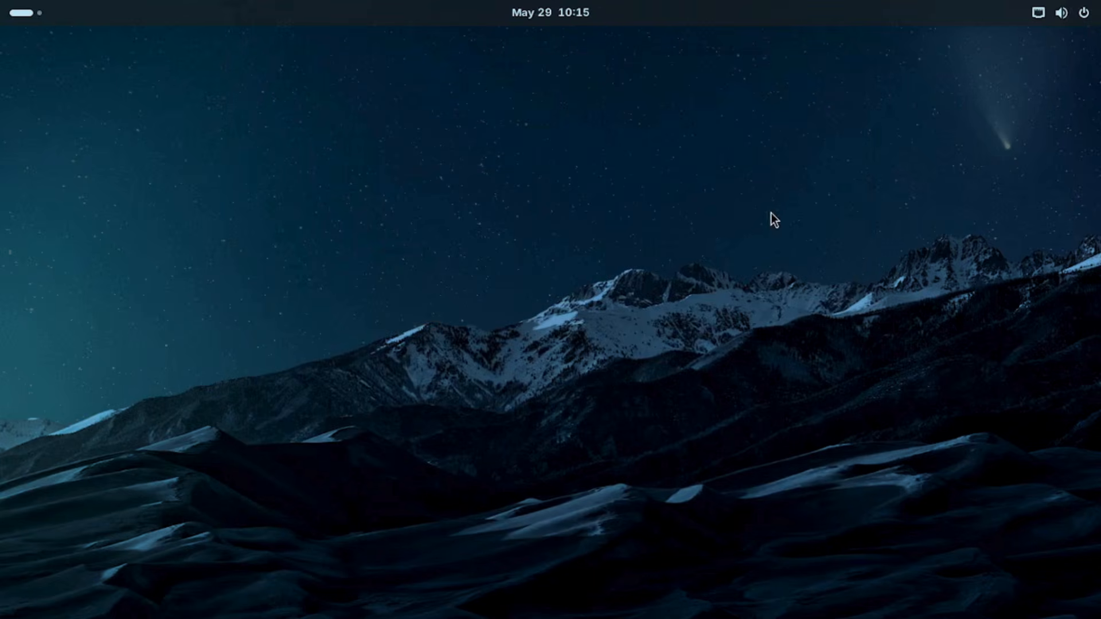
Open the desktop background settings and browse to the Backgrounds folder in Pictures to add pictures
{"action": "right_click", "coordinate": [678, 143]}
{"action": "left_click", "coordinate": [771, 395]}
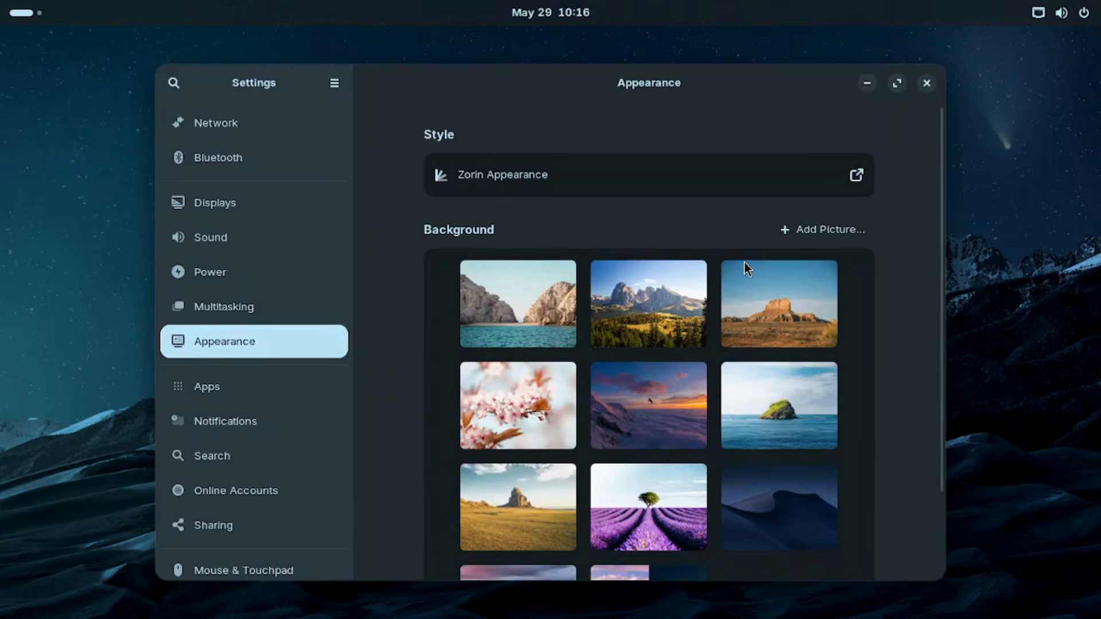
{"action": "left_click", "coordinate": [821, 229]}
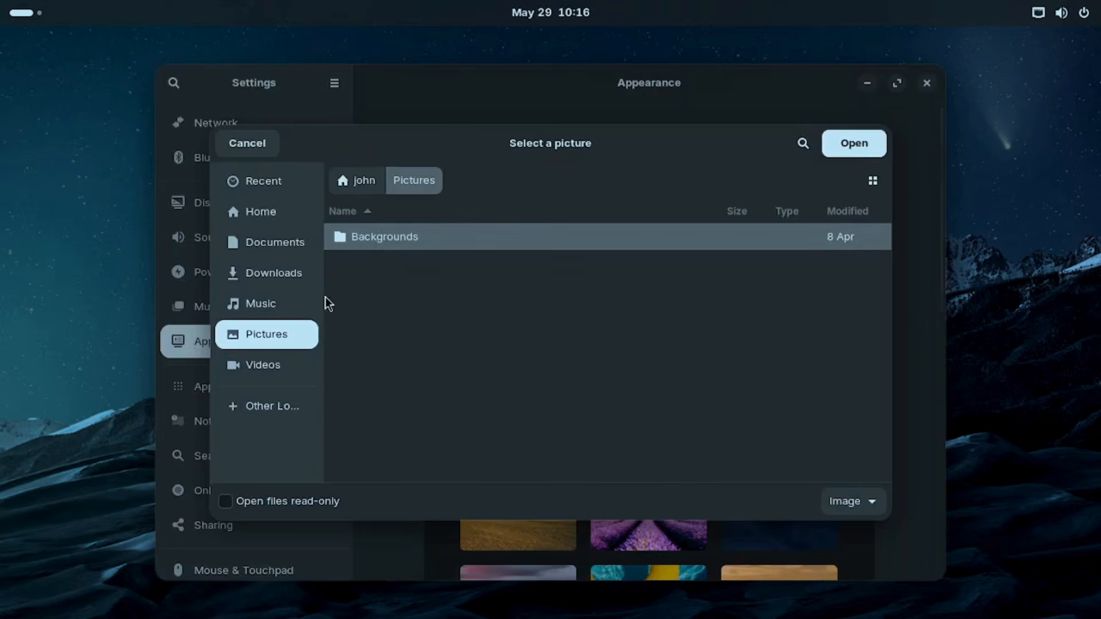
{"action": "left_click", "coordinate": [844, 146]}
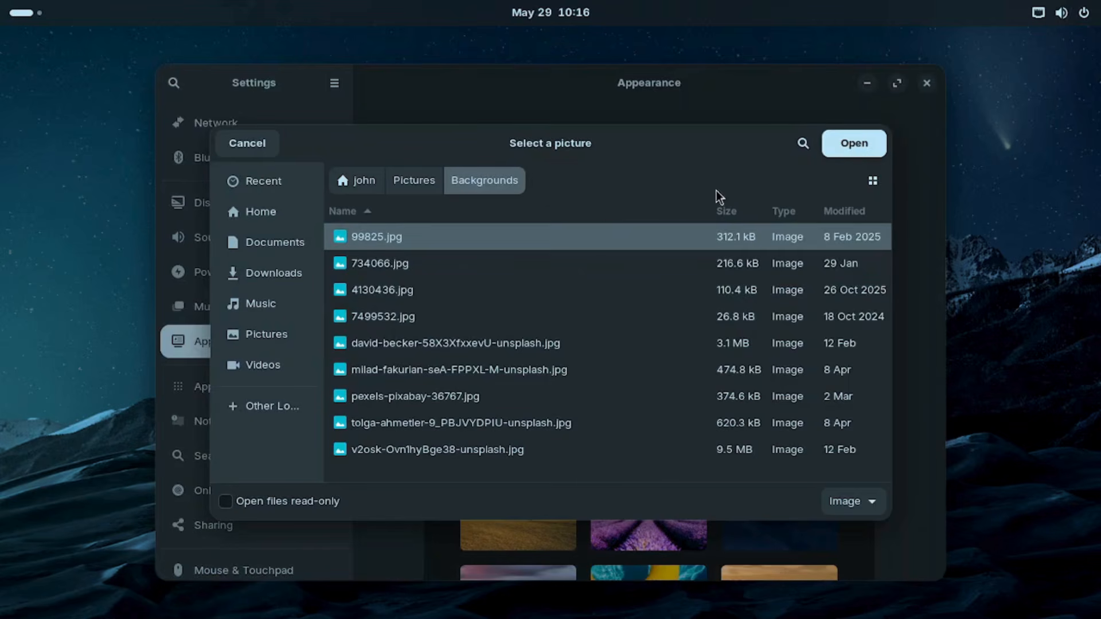
Add all nine images in the Backgrounds folder to the available desktop backgrounds
{"action": "left_click", "coordinate": [404, 265], "text": "ctrl"}
{"action": "left_click", "coordinate": [400, 290], "text": "ctrl"}
{"action": "left_click", "coordinate": [392, 317], "text": "ctrl"}
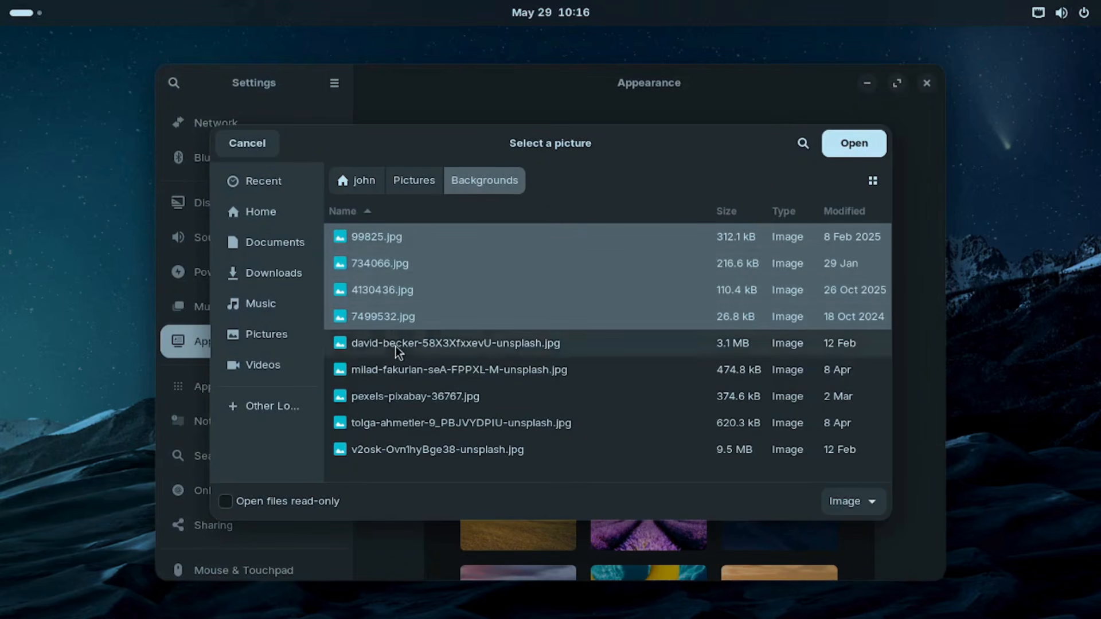
{"action": "left_click", "coordinate": [395, 346], "text": "ctrl"}
{"action": "left_click", "coordinate": [401, 371], "text": "ctrl"}
{"action": "left_click", "coordinate": [397, 398], "text": "ctrl"}
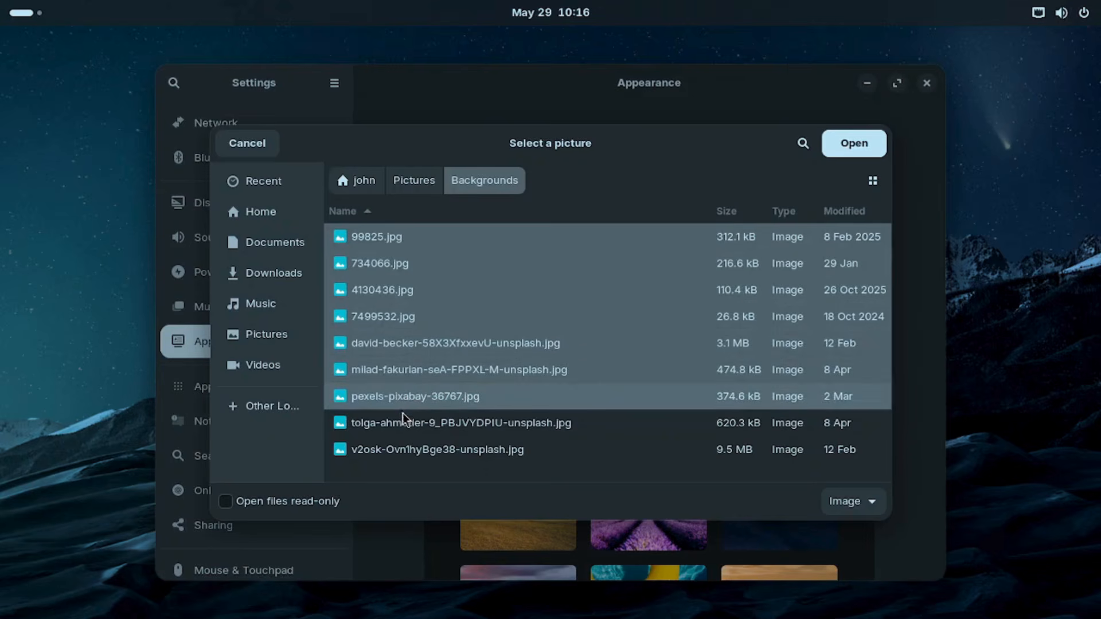
{"action": "left_click", "coordinate": [402, 422], "text": "ctrl"}
{"action": "left_click", "coordinate": [402, 450], "text": "ctrl"}
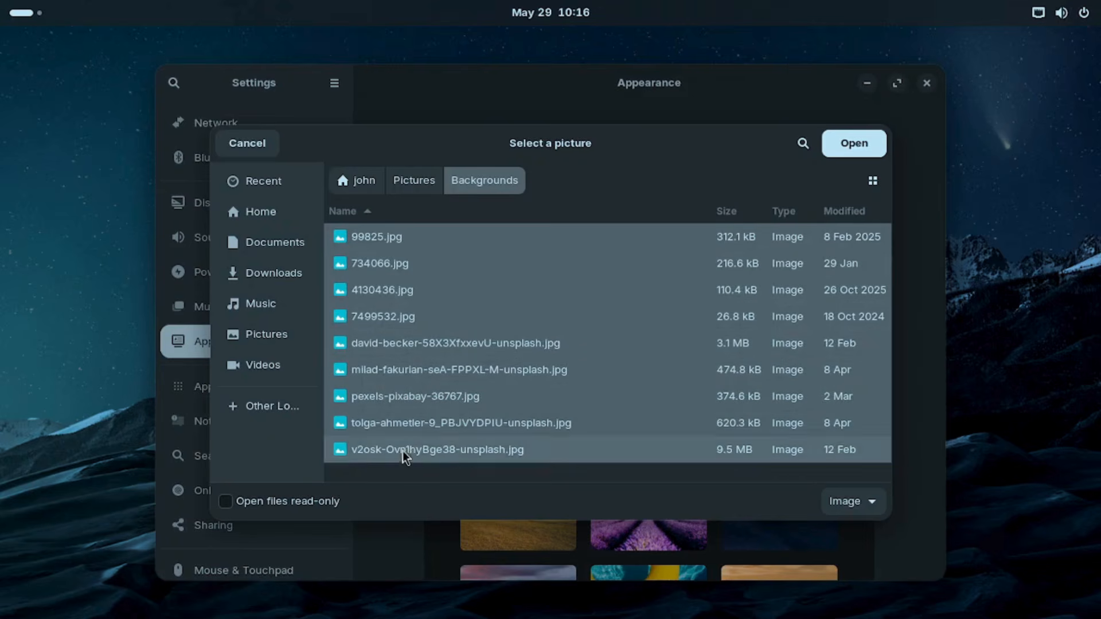
{"action": "left_click", "coordinate": [844, 144]}
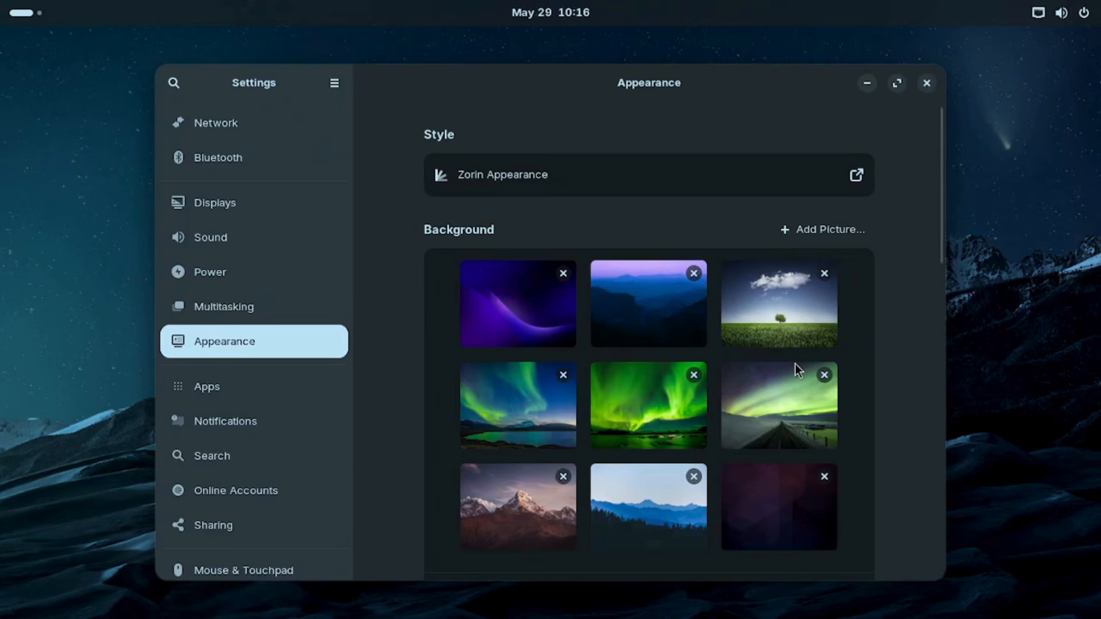
Set the picture of a lone tree under a cloud as the desktop background
{"action": "scroll", "coordinate": [795, 364], "scroll_direction": "down", "scroll_amount": 5}
{"action": "scroll", "coordinate": [791, 367], "scroll_direction": "up", "scroll_amount": 2}
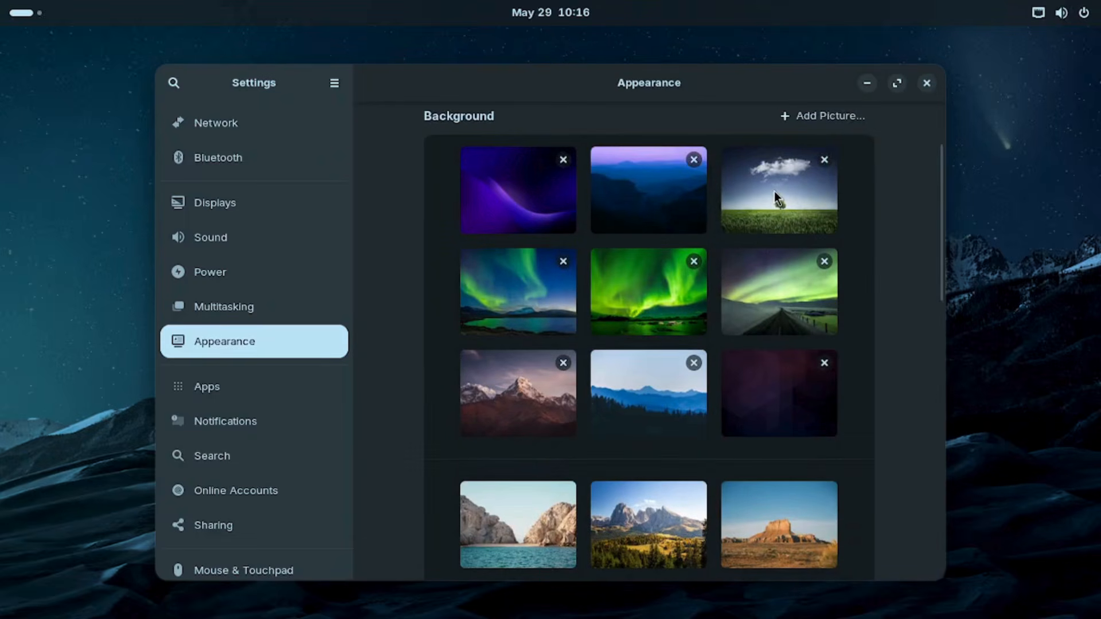
{"action": "left_click", "coordinate": [779, 198]}
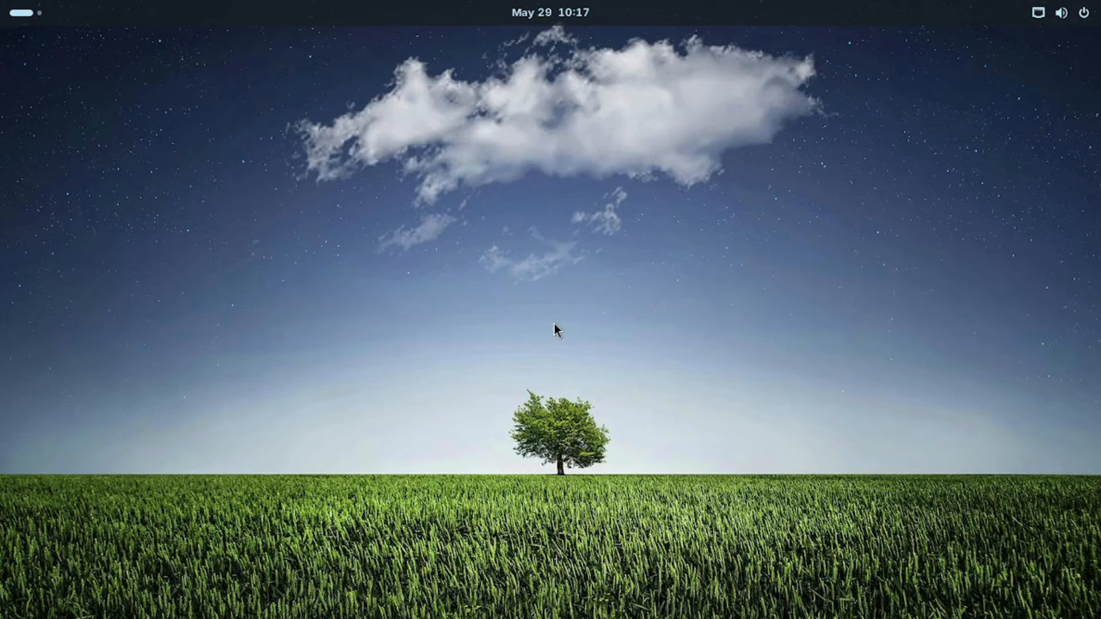
In a terminal, install gnome-shell-extension-manager and gnome-tweaks with sudo apt install, entering the account password and confirming the installation
{"action": "key", "text": "ctrl+alt+t"}
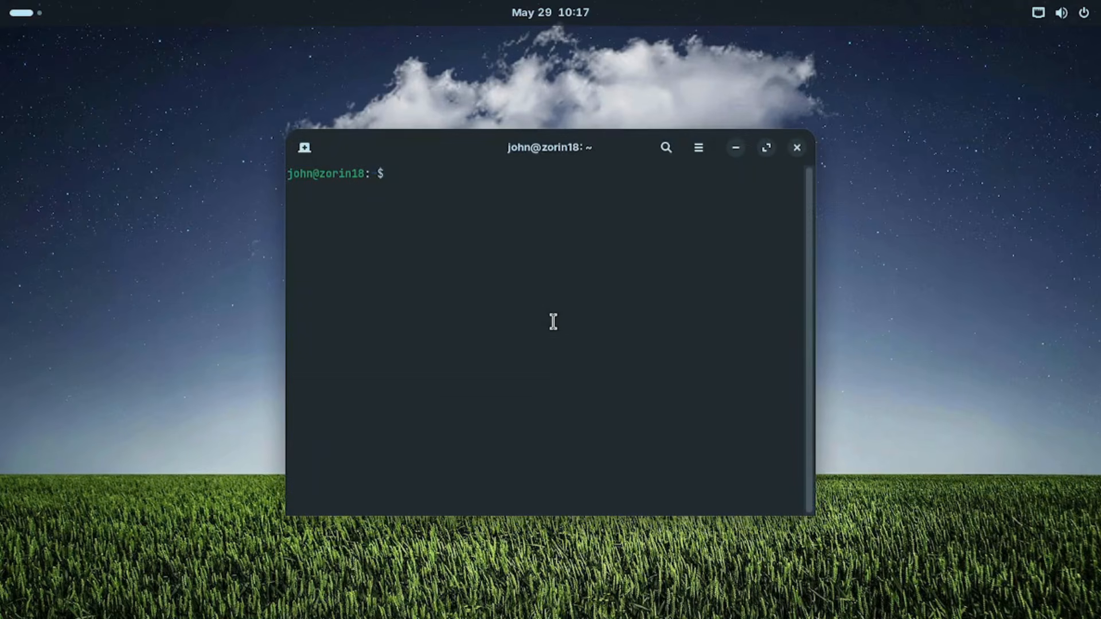
{"action": "type", "text": "sudo apt install "}
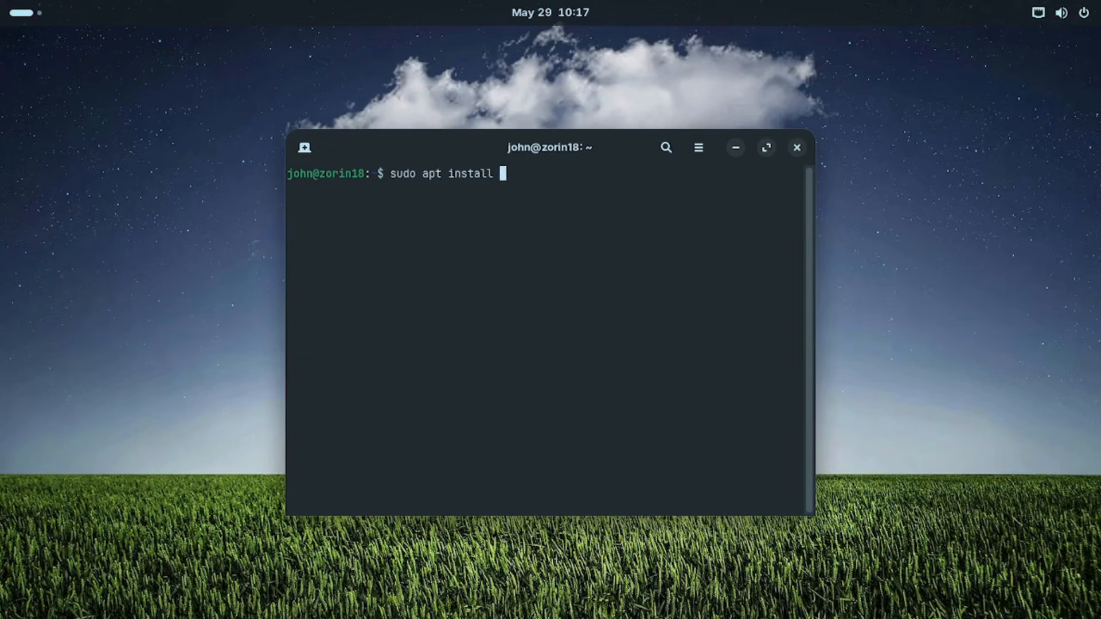
{"action": "type", "text": "gnome-shell-extension-m"}
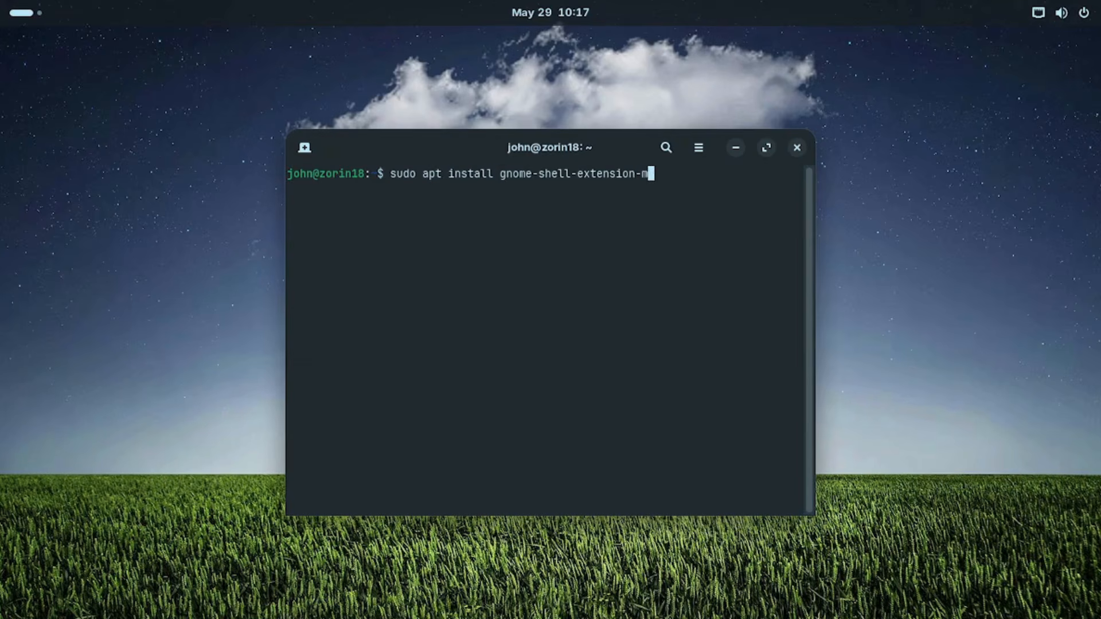
{"action": "key", "text": "Tab"}
{"action": "type", "text": "gnome-"}
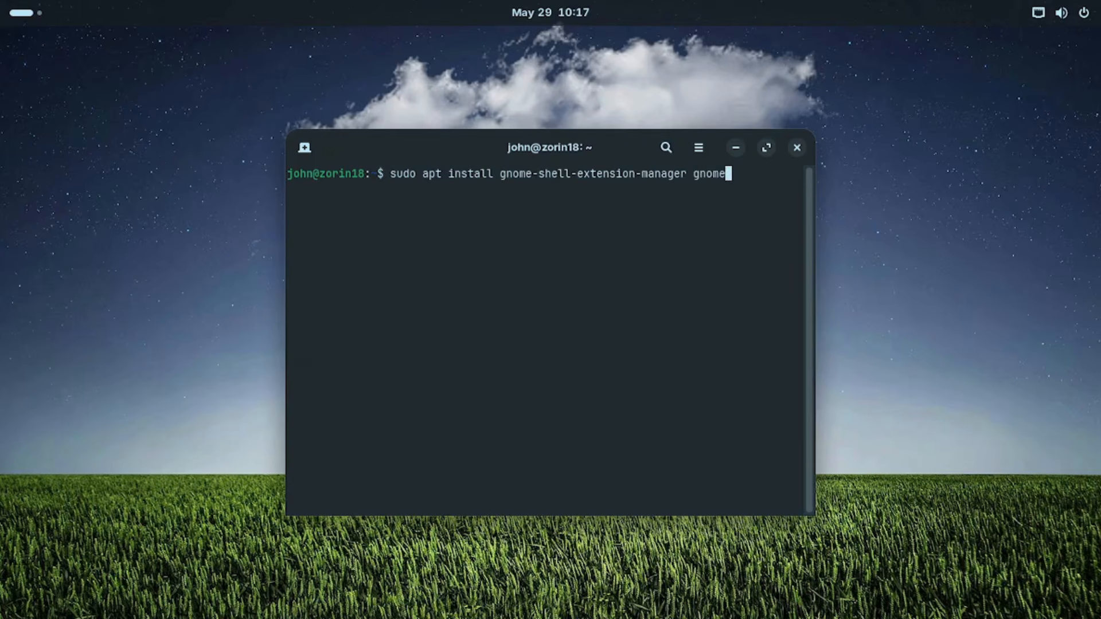
{"action": "type", "text": "twe"}
{"action": "key", "text": "Tab"}
{"action": "key", "text": "Return"}
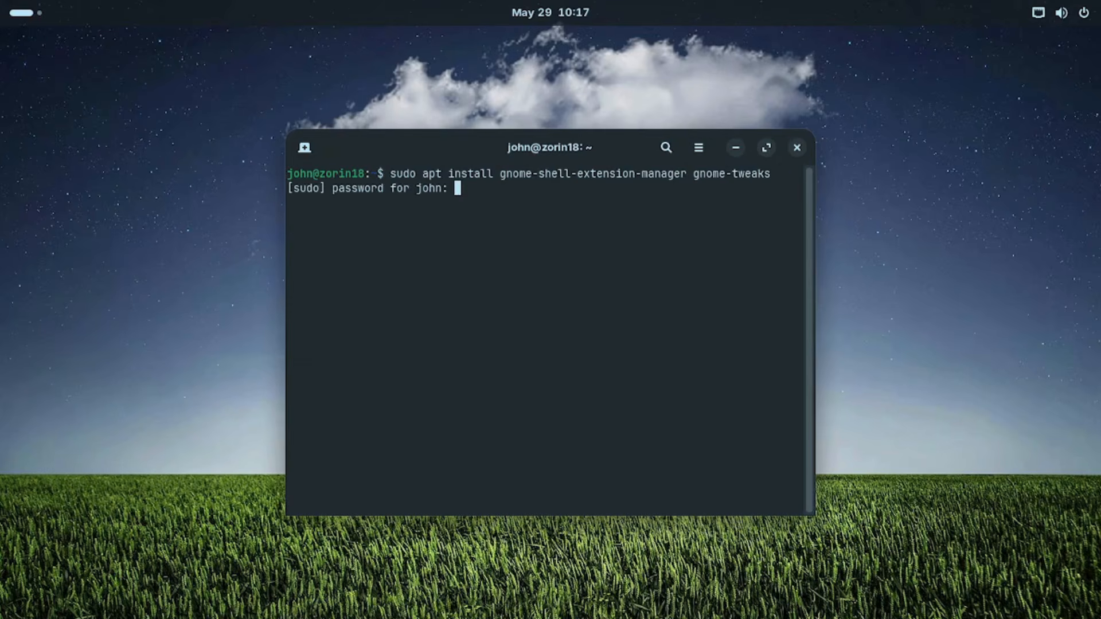
{"action": "key", "text": "Return"}
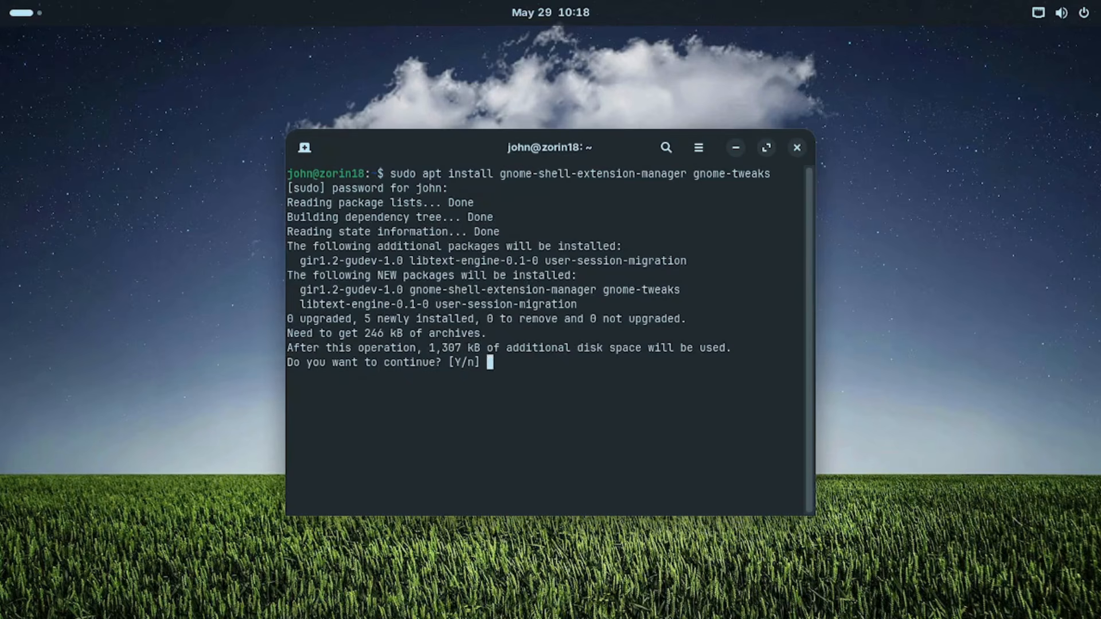
{"action": "key", "text": "Return"}
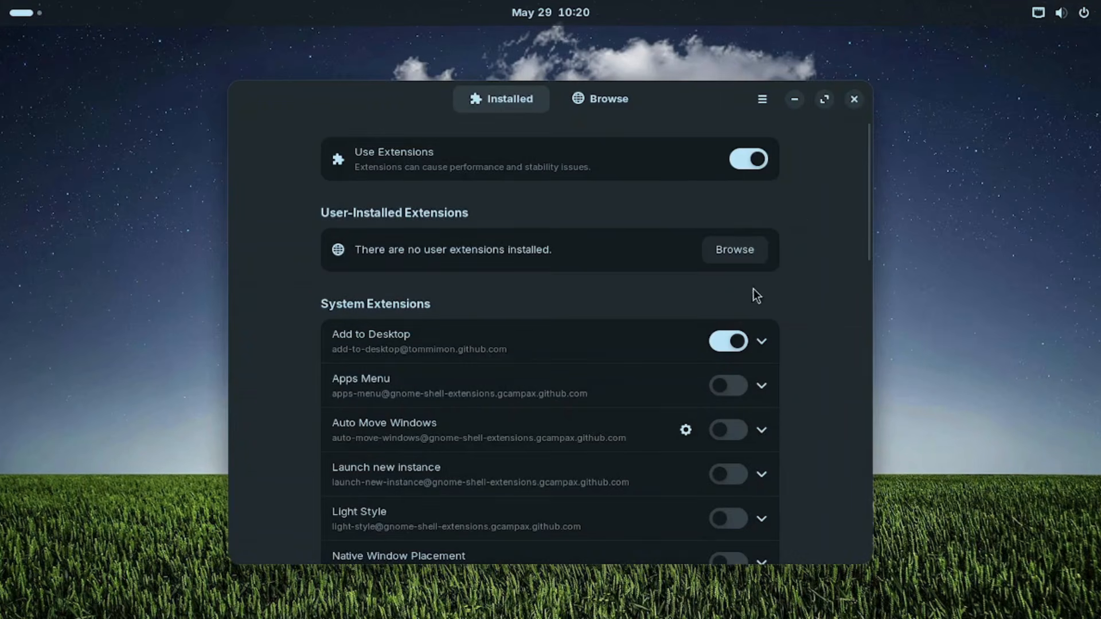
In Extension Manager, turn off the Zorin Tiling Shell and Zorin Printers system extensions
{"action": "left_click_drag", "start_coordinate": [862, 236], "coordinate": [858, 519]}
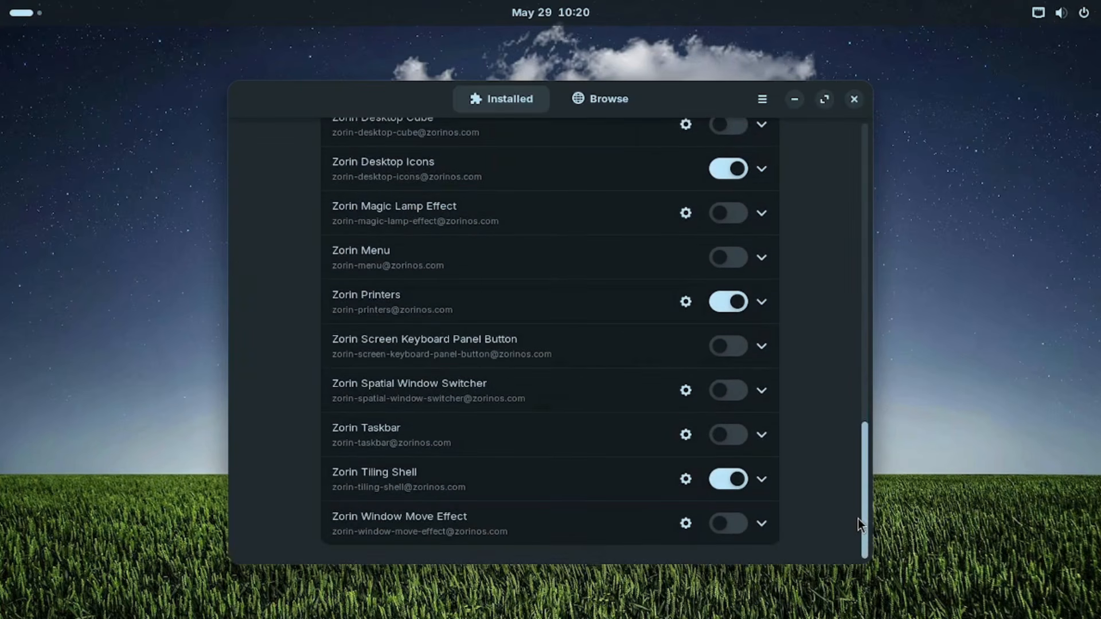
{"action": "left_click", "coordinate": [740, 481]}
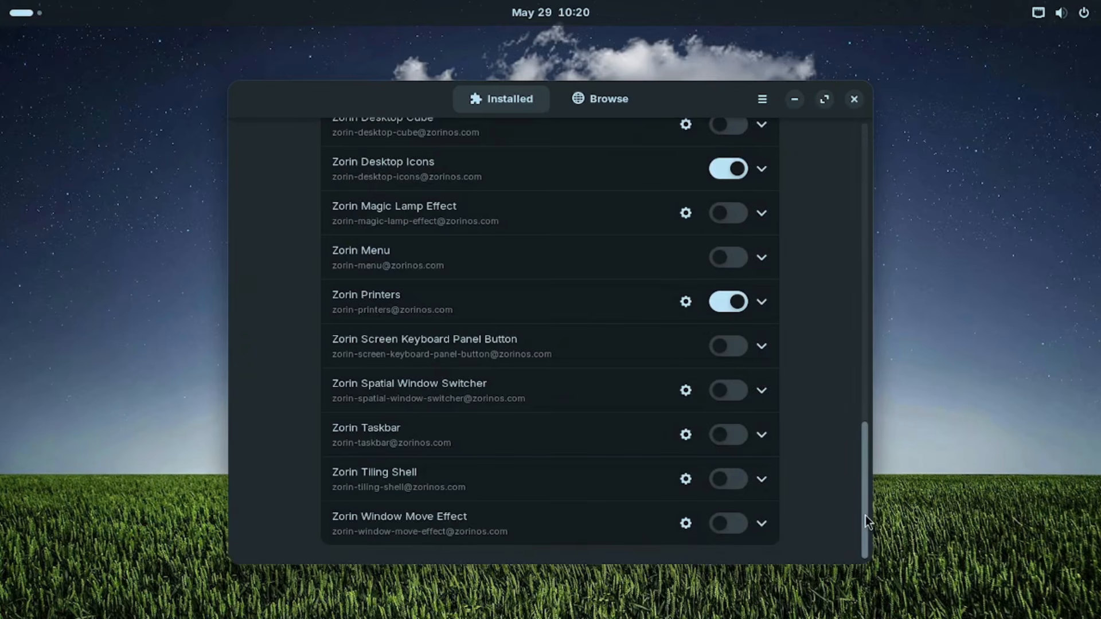
{"action": "left_click_drag", "start_coordinate": [866, 516], "coordinate": [866, 483]}
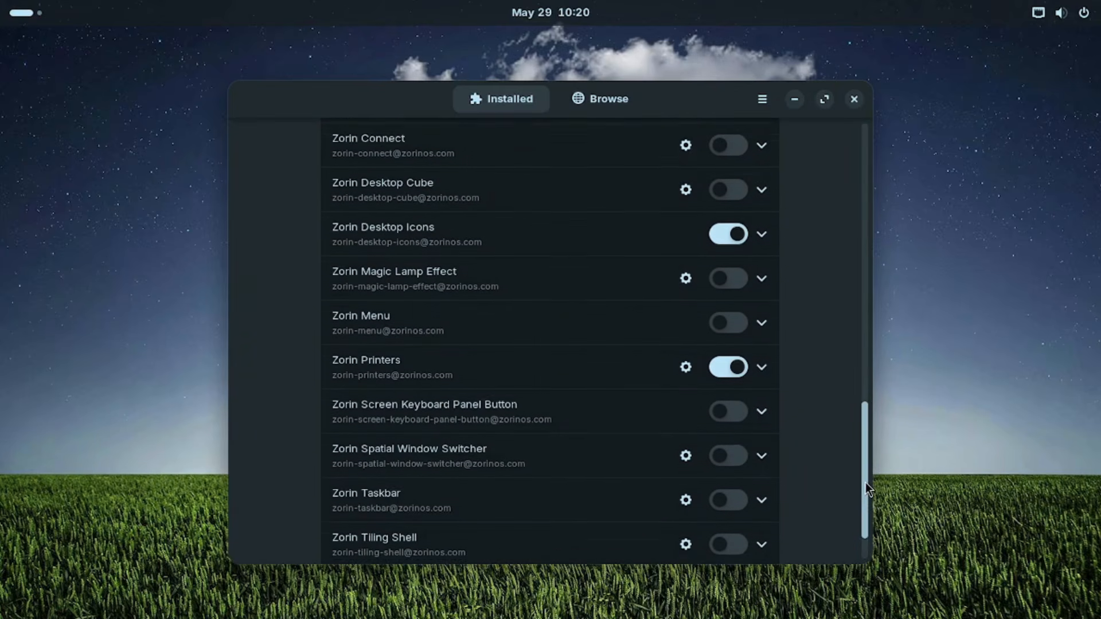
{"action": "left_click", "coordinate": [740, 380]}
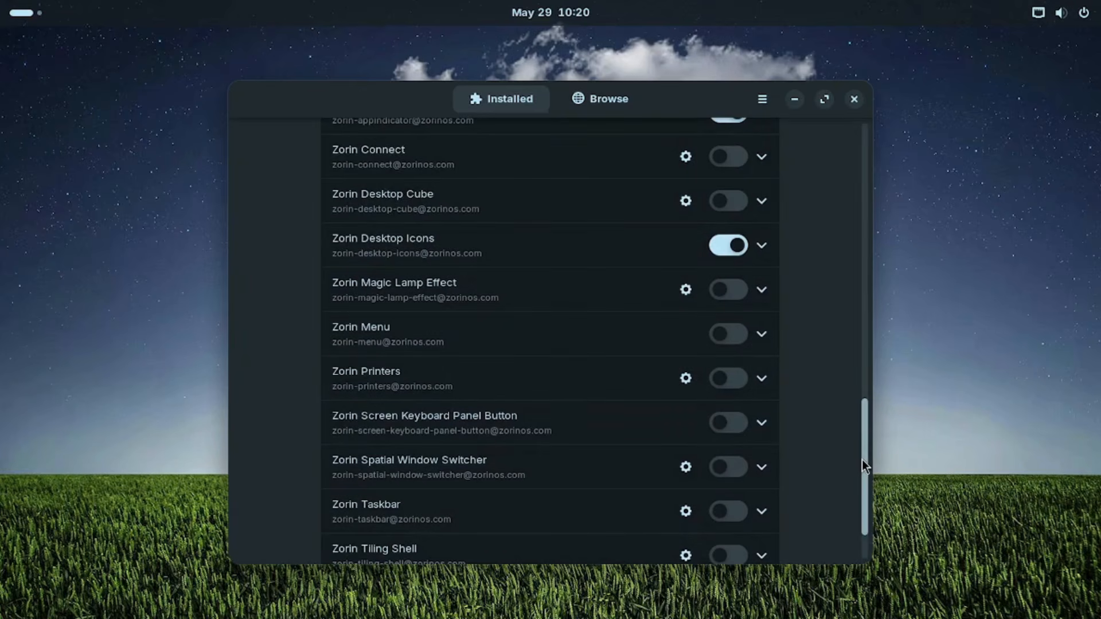
{"action": "left_click_drag", "start_coordinate": [862, 461], "coordinate": [862, 436]}
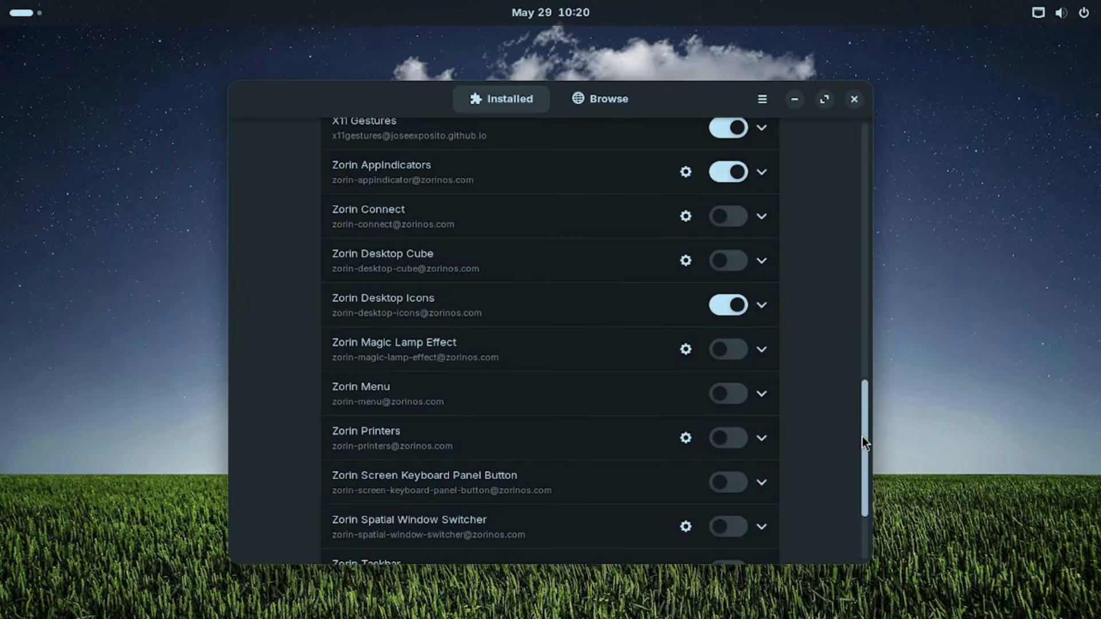
{"action": "left_click_drag", "start_coordinate": [861, 436], "coordinate": [865, 98]}
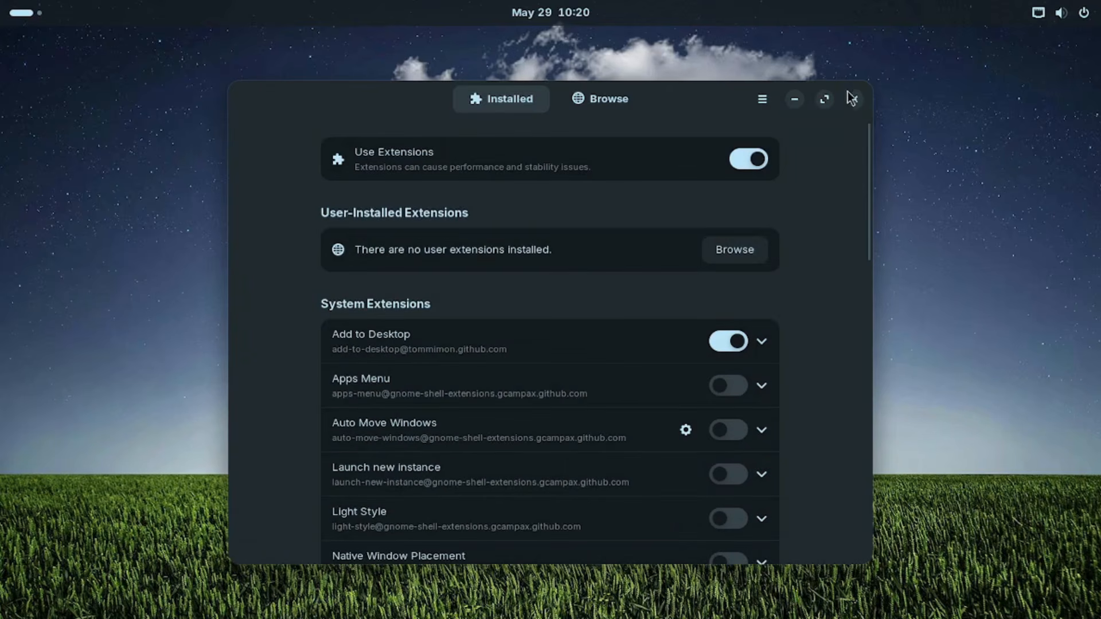
Search the online extensions for "animated dock", install Dash2Dock Animated, and minimize Extension Manager
{"action": "left_click", "coordinate": [583, 100]}
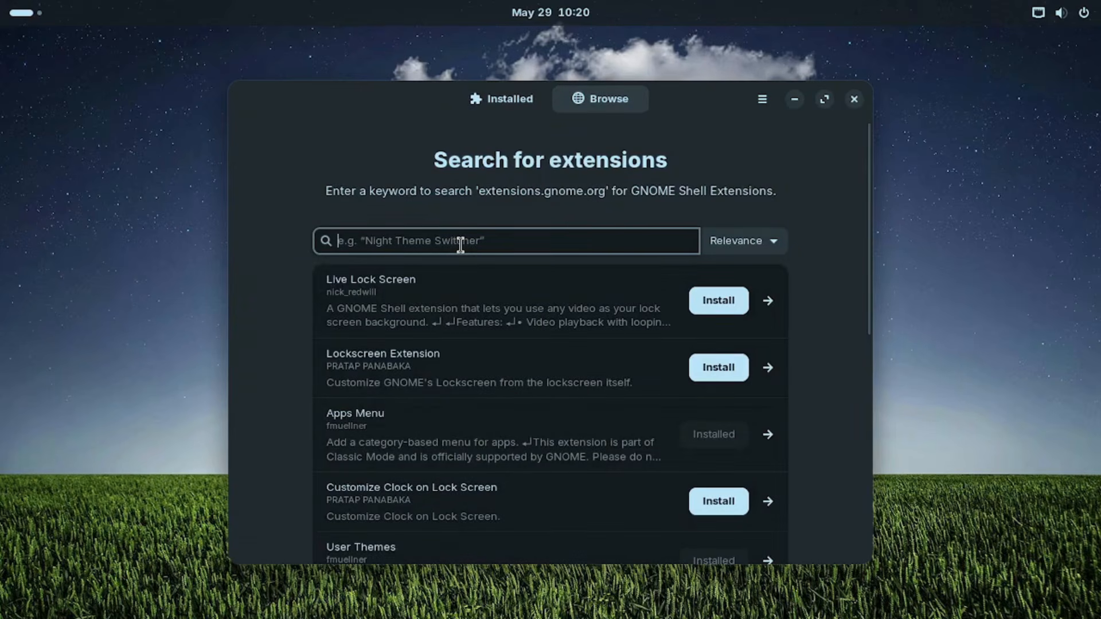
{"action": "type", "text": "animated"}
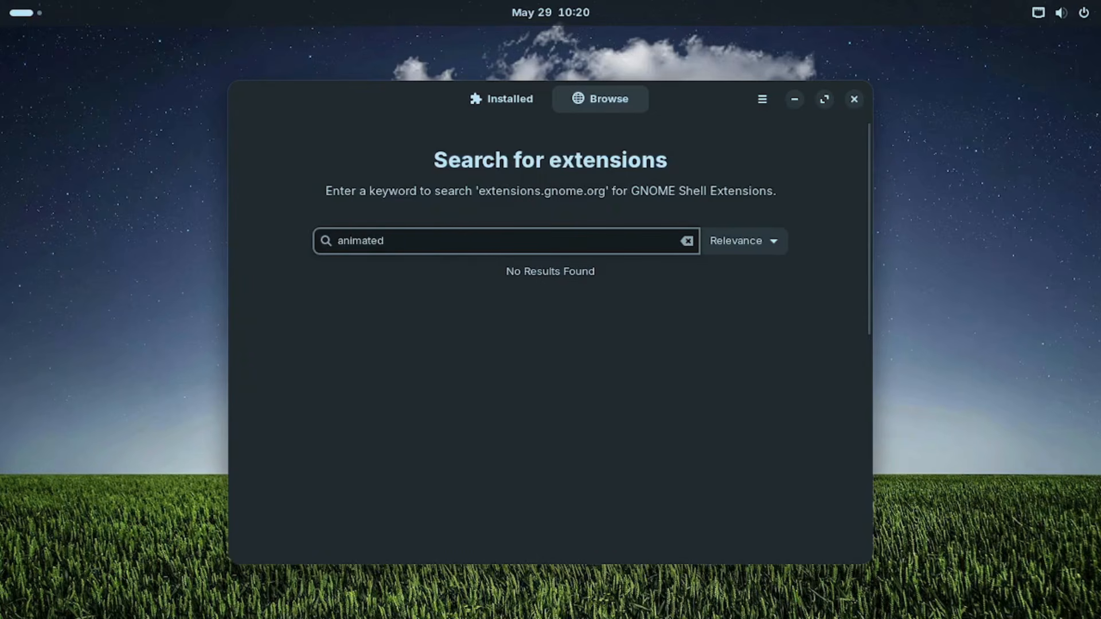
{"action": "type", "text": " dock"}
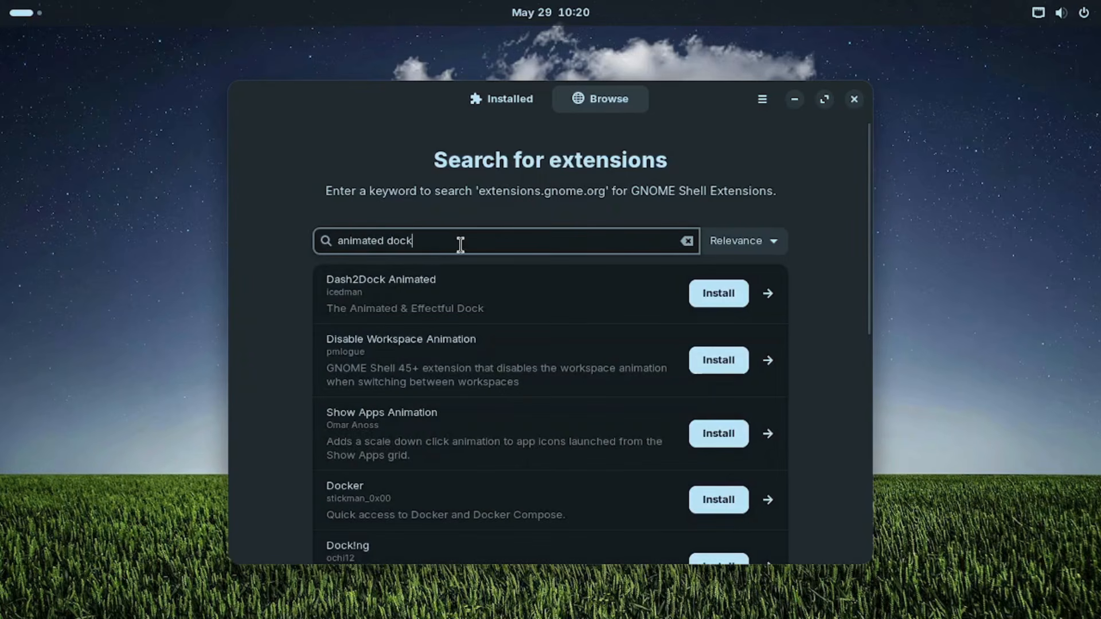
{"action": "left_click", "coordinate": [713, 298]}
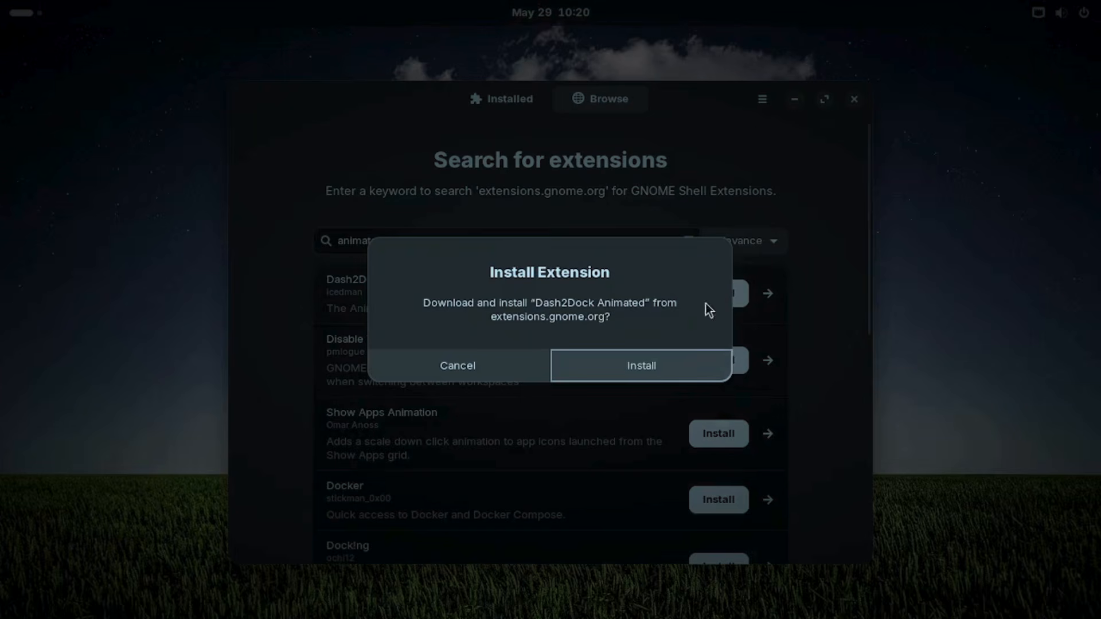
{"action": "left_click", "coordinate": [647, 369]}
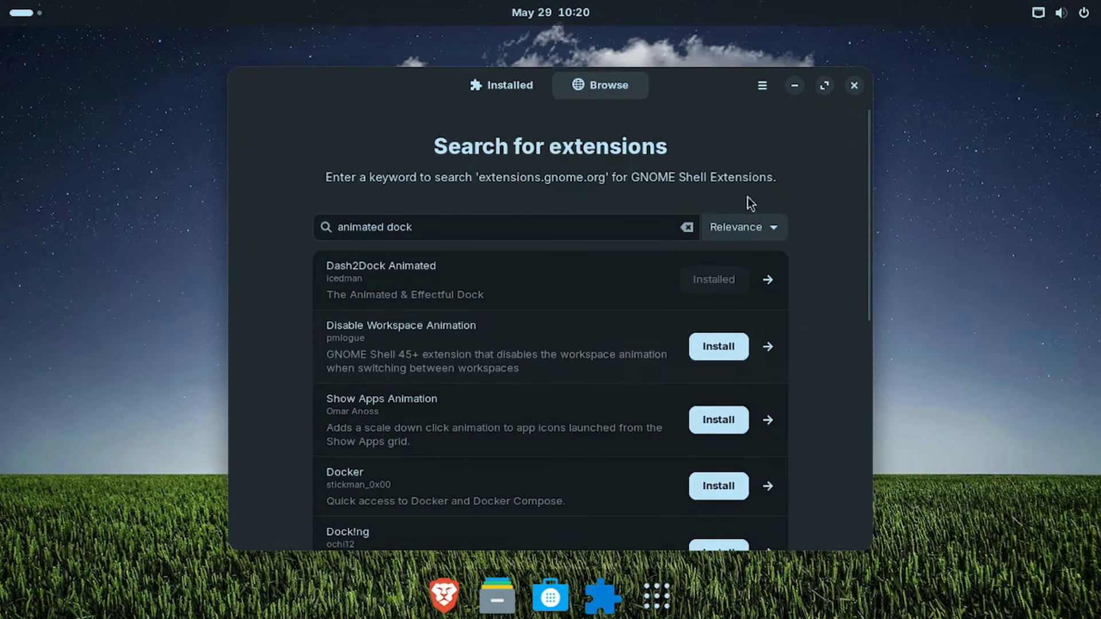
{"action": "left_click", "coordinate": [793, 86]}
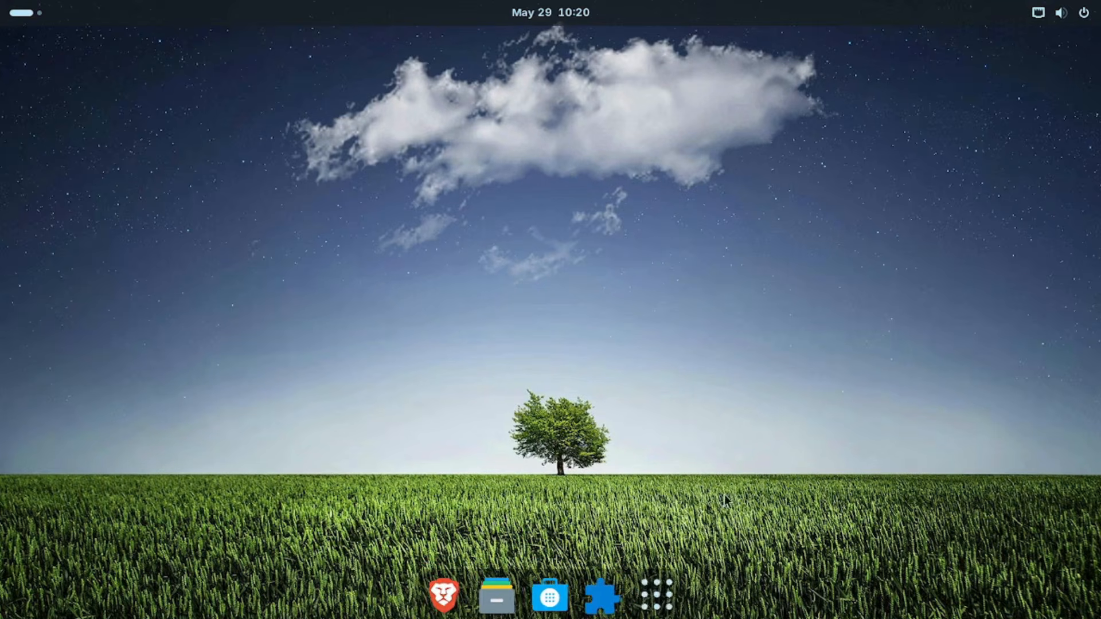
Set the abstract purple wave picture as the desktop background and close Settings
{"action": "right_click", "coordinate": [554, 126]}
{"action": "left_click", "coordinate": [615, 388]}
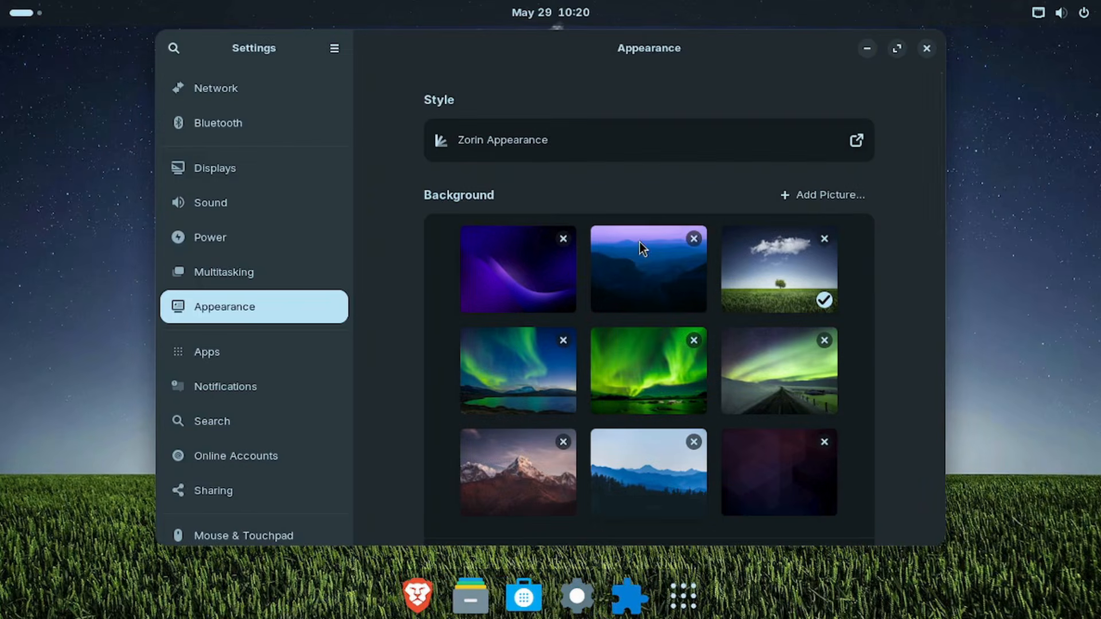
{"action": "left_click", "coordinate": [547, 279]}
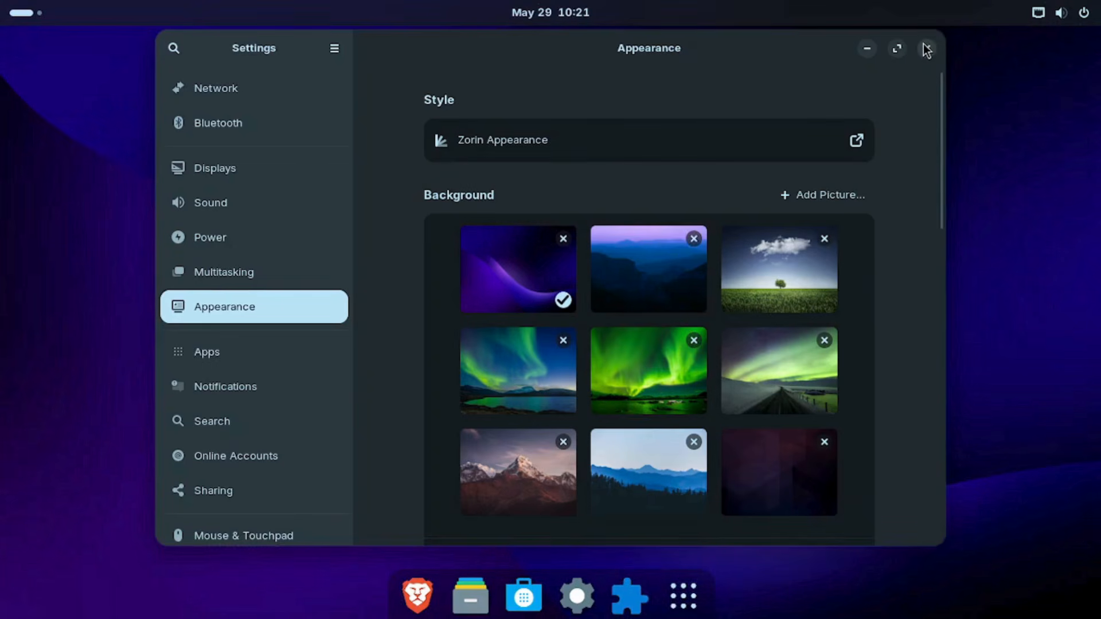
{"action": "left_click", "coordinate": [925, 46]}
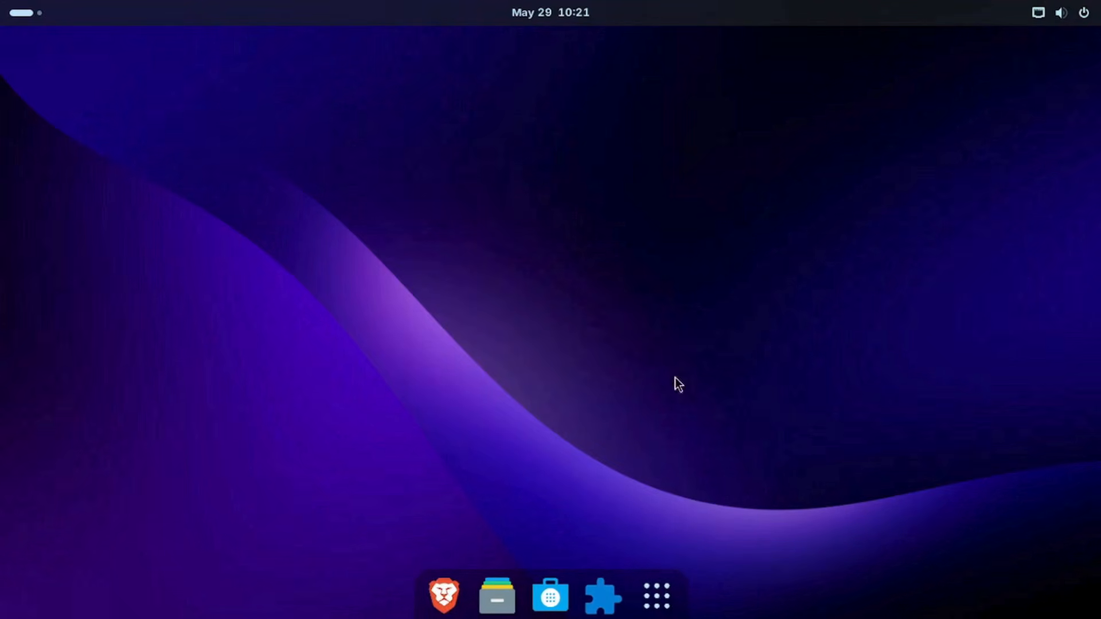
Set the snow-capped mountain peak picture with reddish slopes as the desktop background and close Settings
{"action": "right_click", "coordinate": [693, 94]}
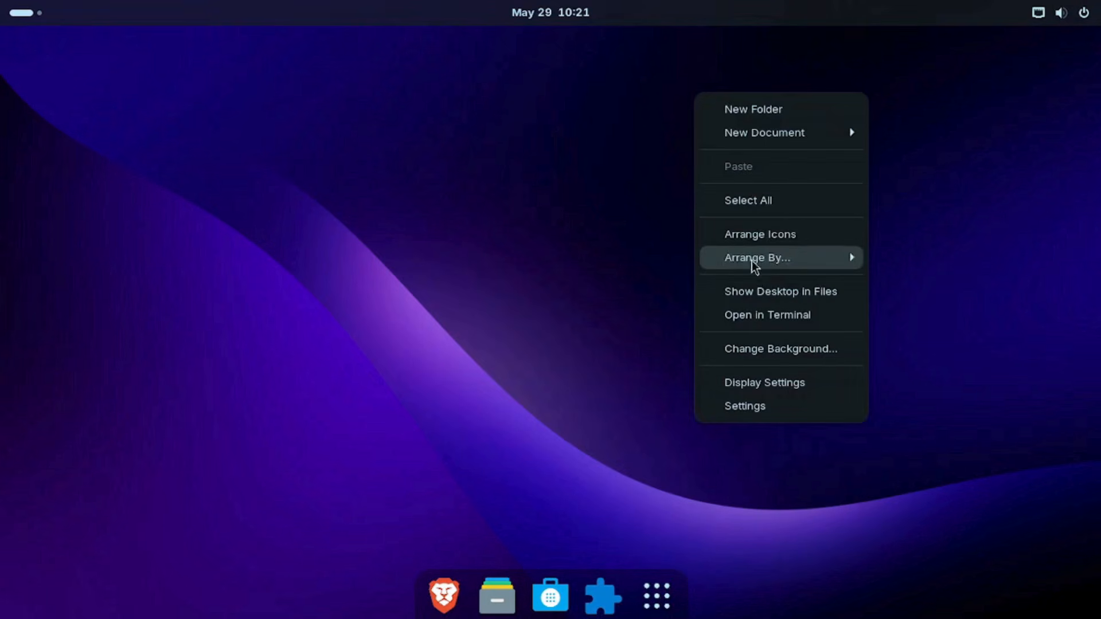
{"action": "left_click", "coordinate": [768, 351]}
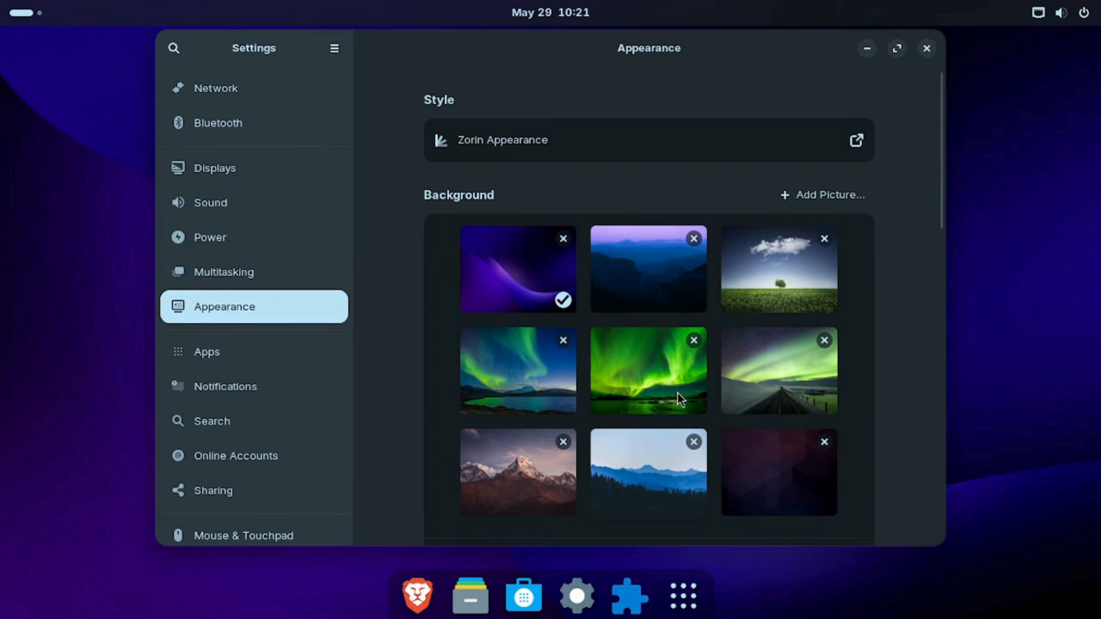
{"action": "left_click", "coordinate": [645, 466]}
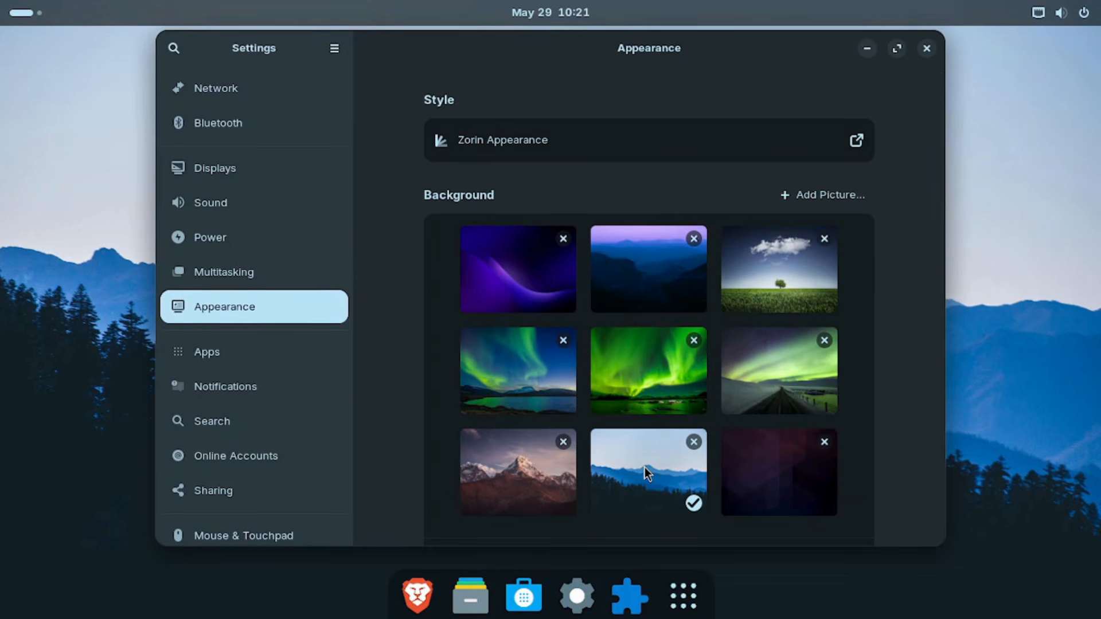
{"action": "left_click", "coordinate": [502, 476]}
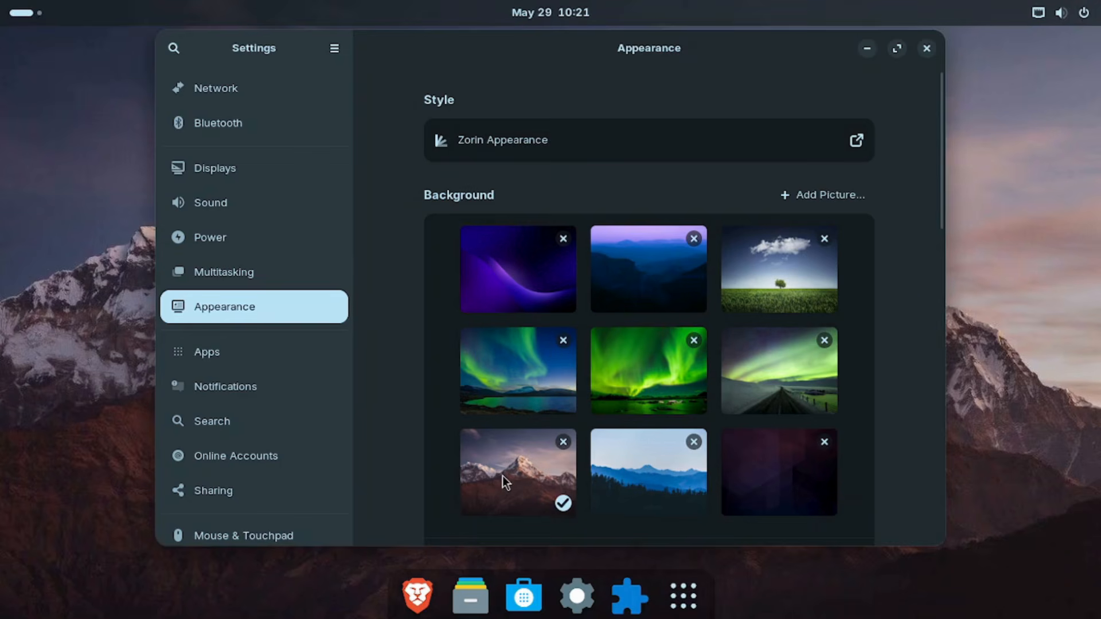
{"action": "left_click", "coordinate": [926, 49]}
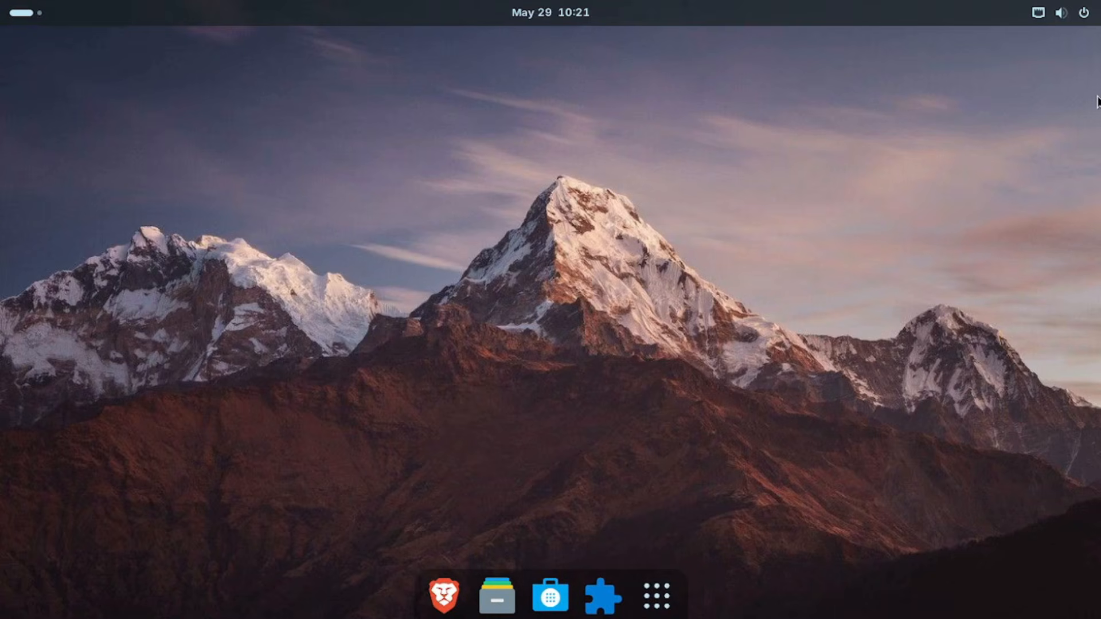
Find Extension Manager among the apps, launch it and open the settings of the Dash2Dock Animated extension
{"action": "left_click", "coordinate": [644, 600]}
{"action": "left_click", "coordinate": [507, 42]}
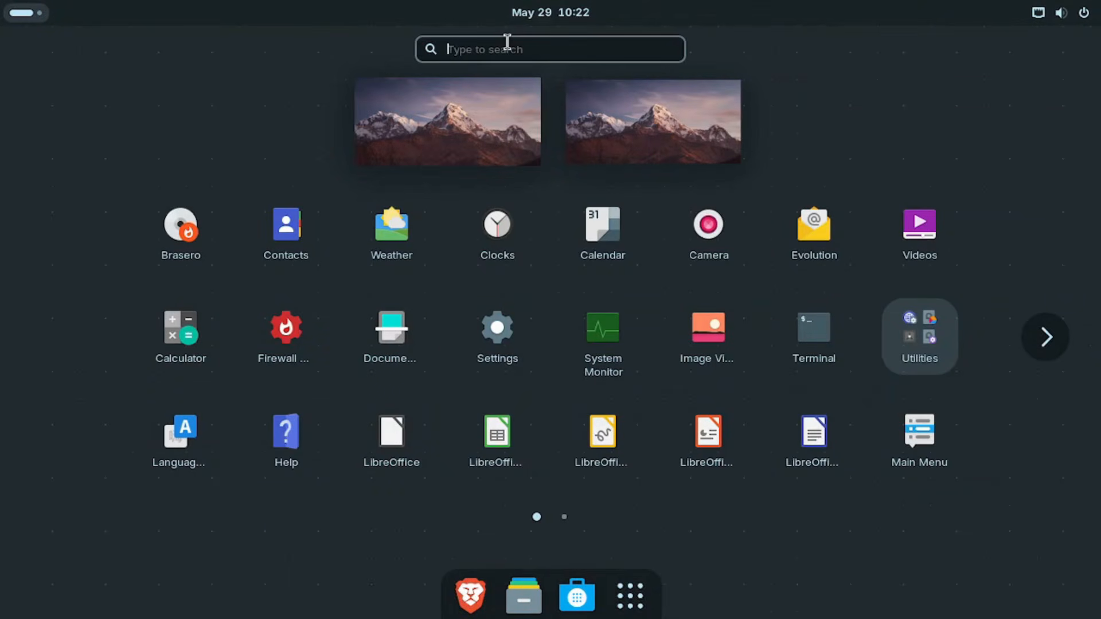
{"action": "type", "text": "e"}
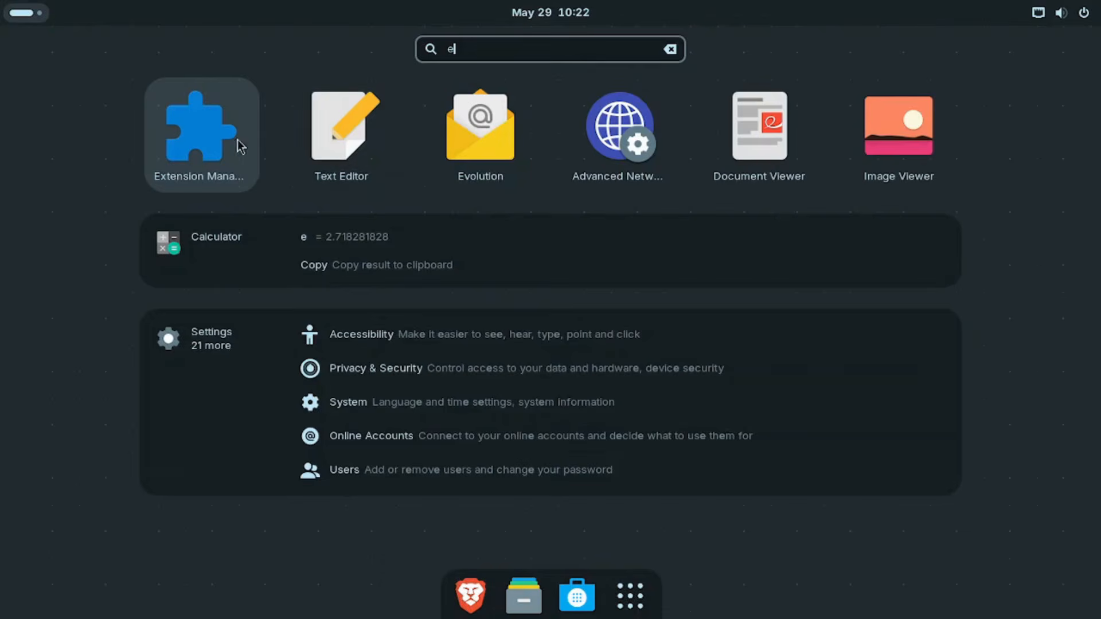
{"action": "left_click", "coordinate": [224, 137]}
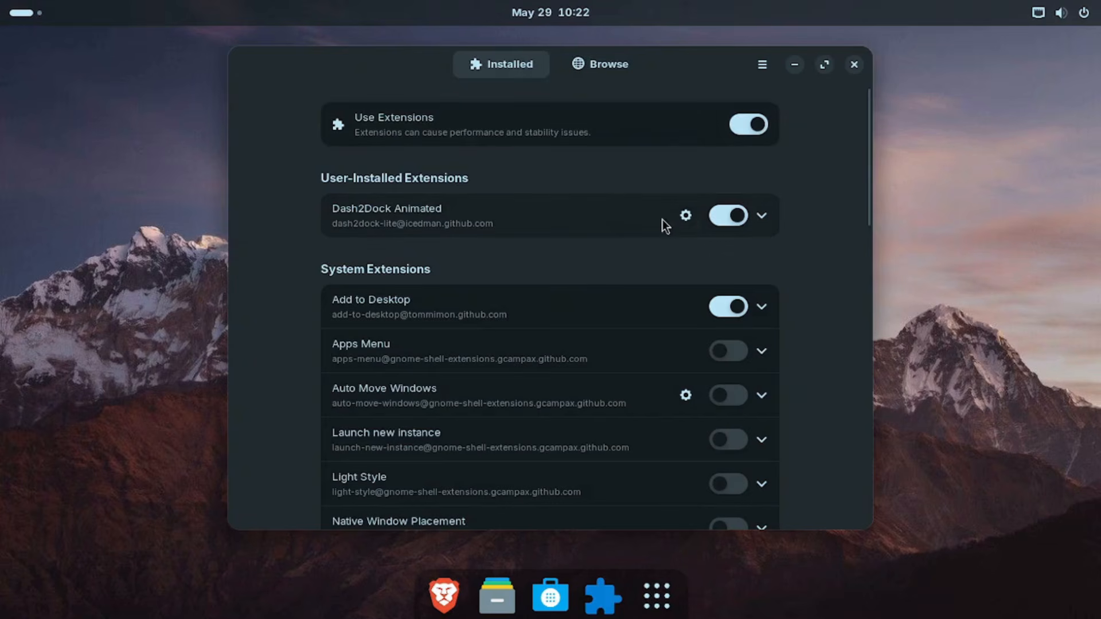
{"action": "left_click", "coordinate": [685, 213]}
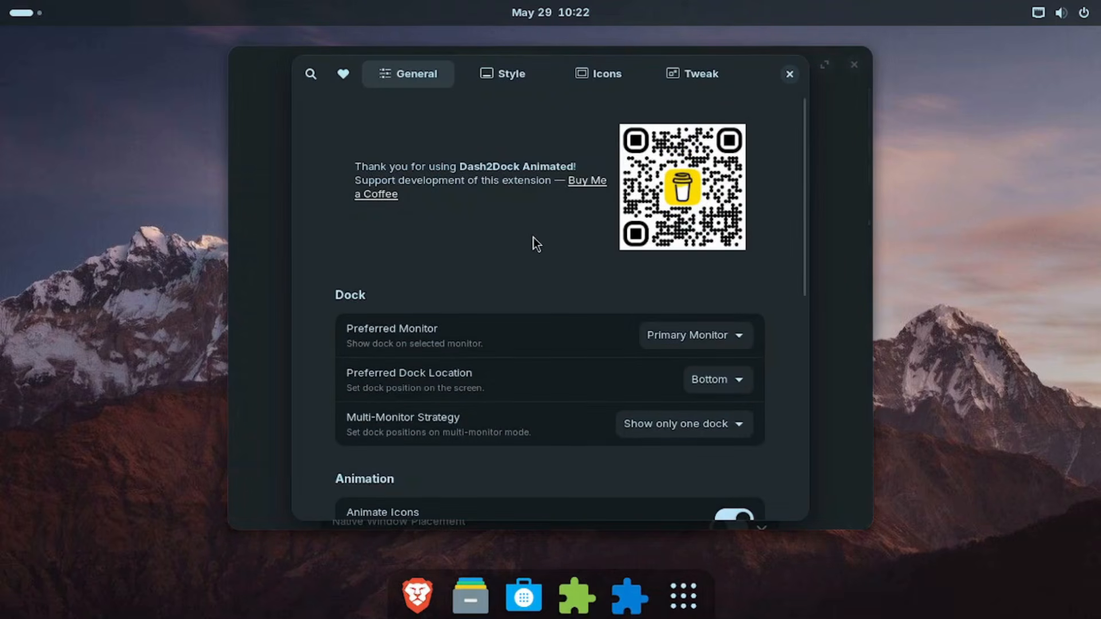
Turn on Pressure Sense and Autohide Icons in the dock's autohide options
{"action": "scroll", "coordinate": [533, 240], "scroll_direction": "down", "scroll_amount": 5}
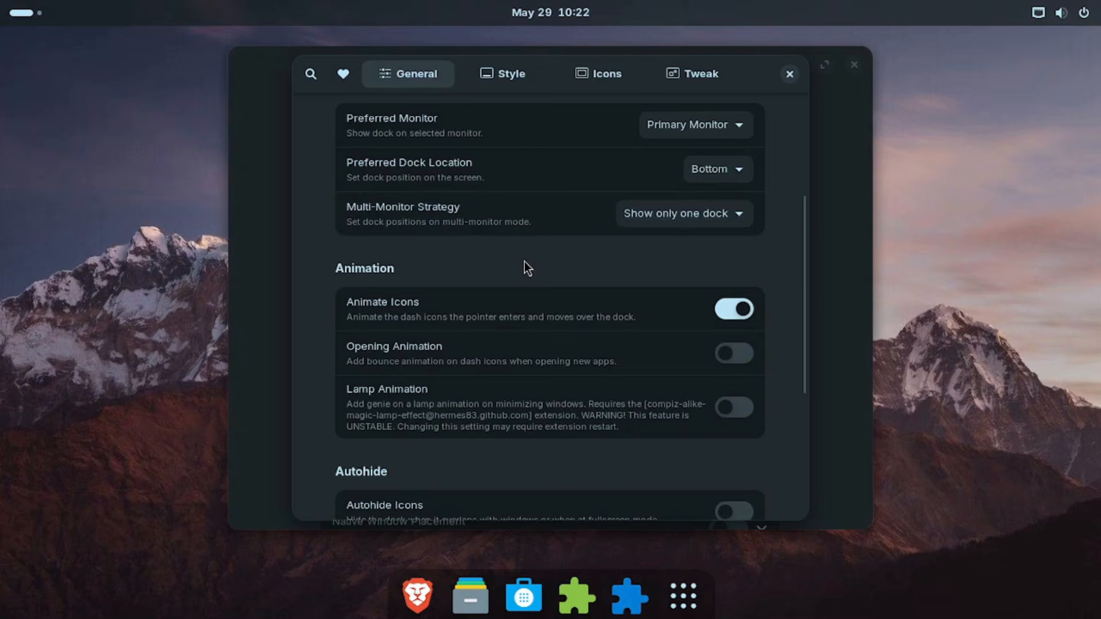
{"action": "scroll", "coordinate": [524, 262], "scroll_direction": "down", "scroll_amount": 5}
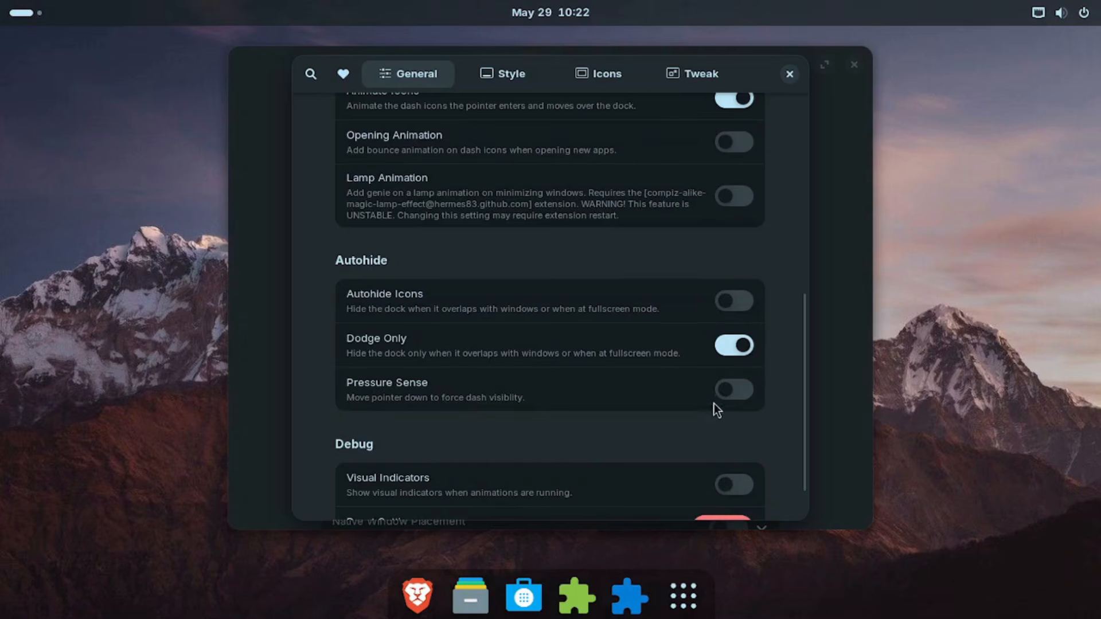
{"action": "left_click", "coordinate": [731, 385]}
{"action": "left_click", "coordinate": [743, 299]}
{"action": "left_click", "coordinate": [728, 302]}
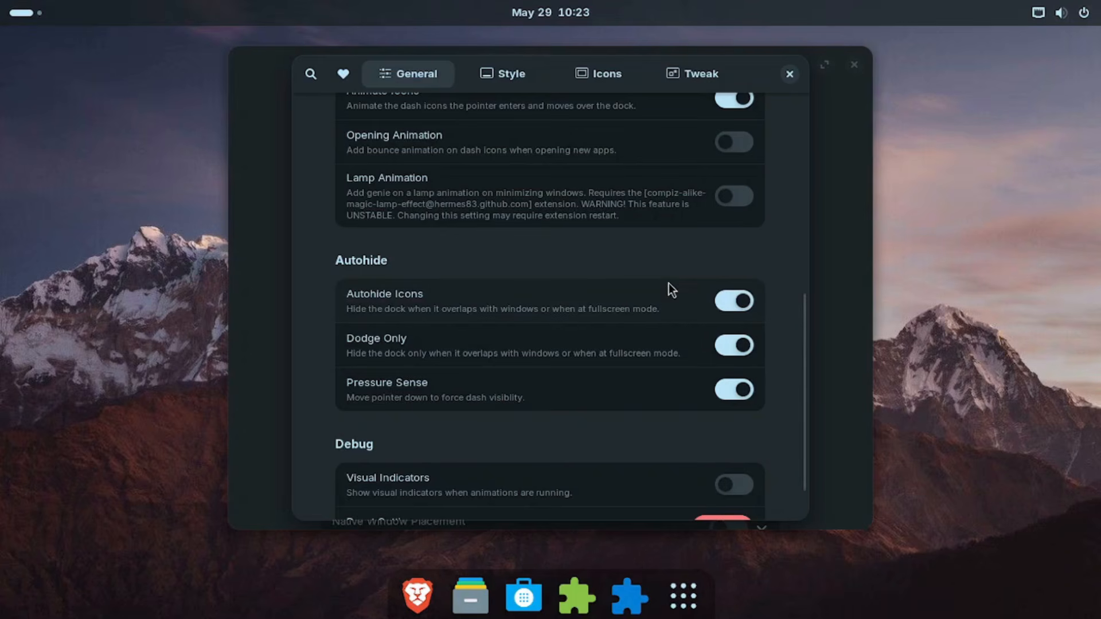
Examine the dock's remaining general options and its style options for icons, dash, app indicators and topbar
{"action": "scroll", "coordinate": [668, 283], "scroll_direction": "down", "scroll_amount": 2}
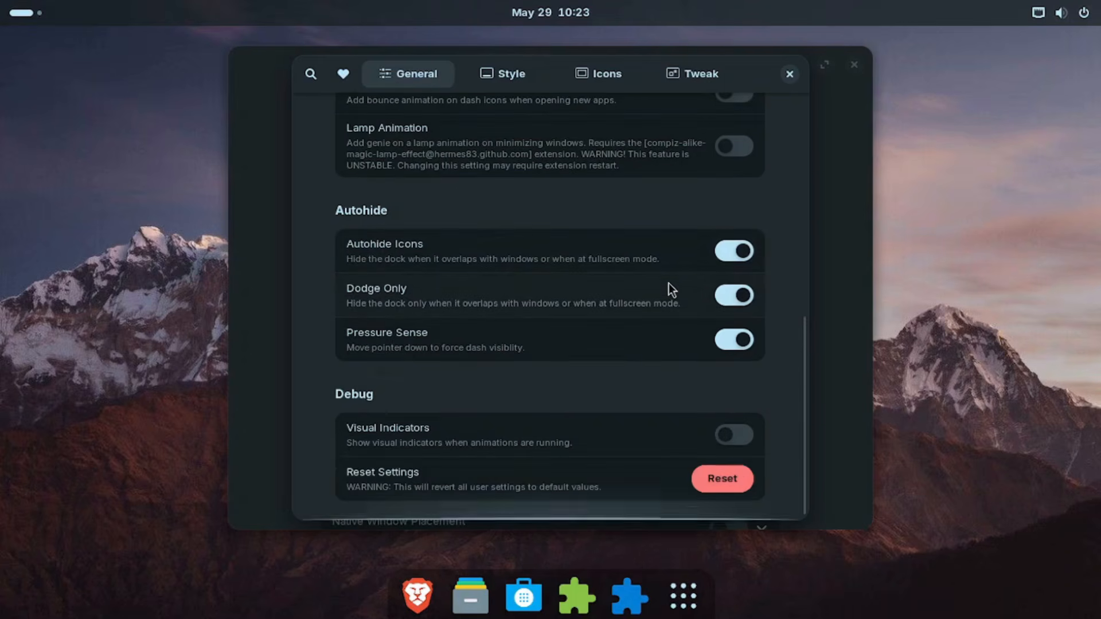
{"action": "scroll", "coordinate": [590, 383], "scroll_direction": "up", "scroll_amount": 10}
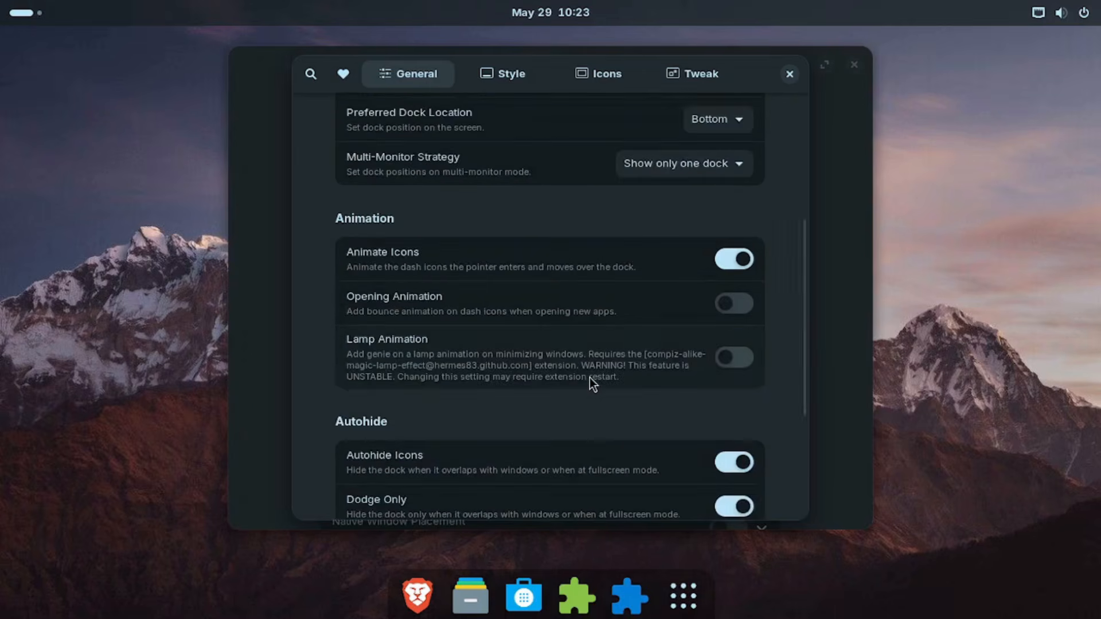
{"action": "left_click", "coordinate": [510, 79]}
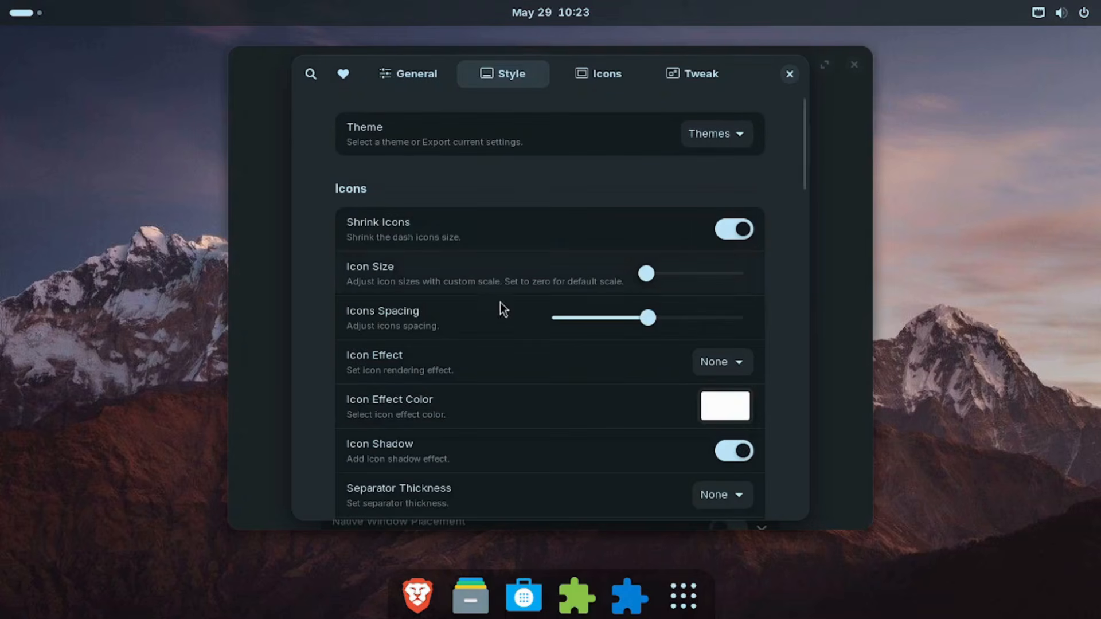
{"action": "scroll", "coordinate": [548, 344], "scroll_direction": "down", "scroll_amount": 3}
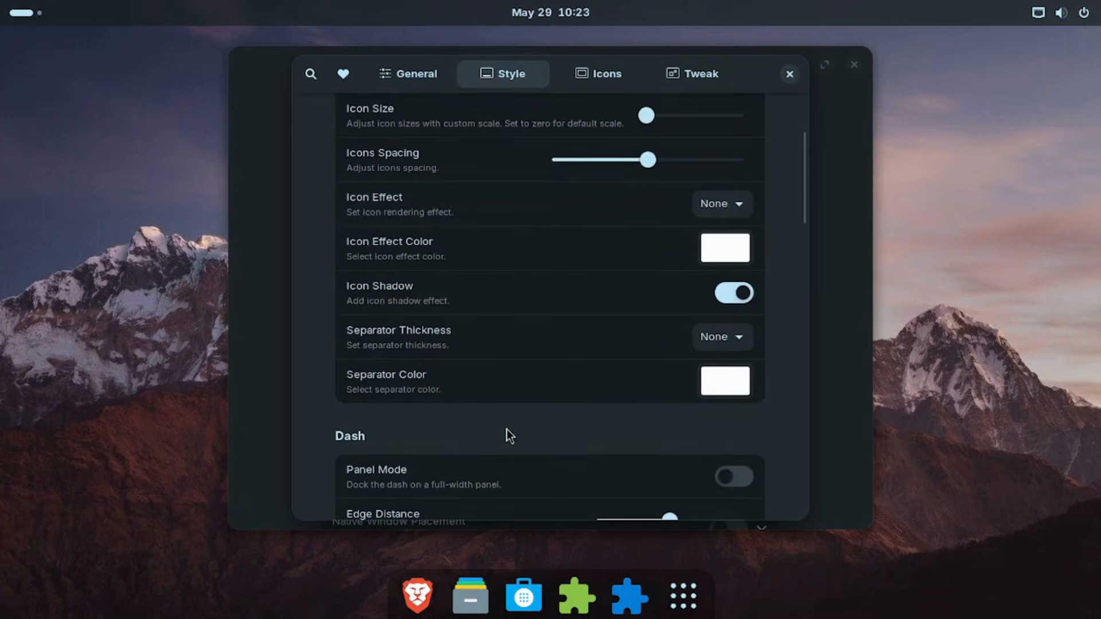
{"action": "scroll", "coordinate": [507, 429], "scroll_direction": "down", "scroll_amount": 4}
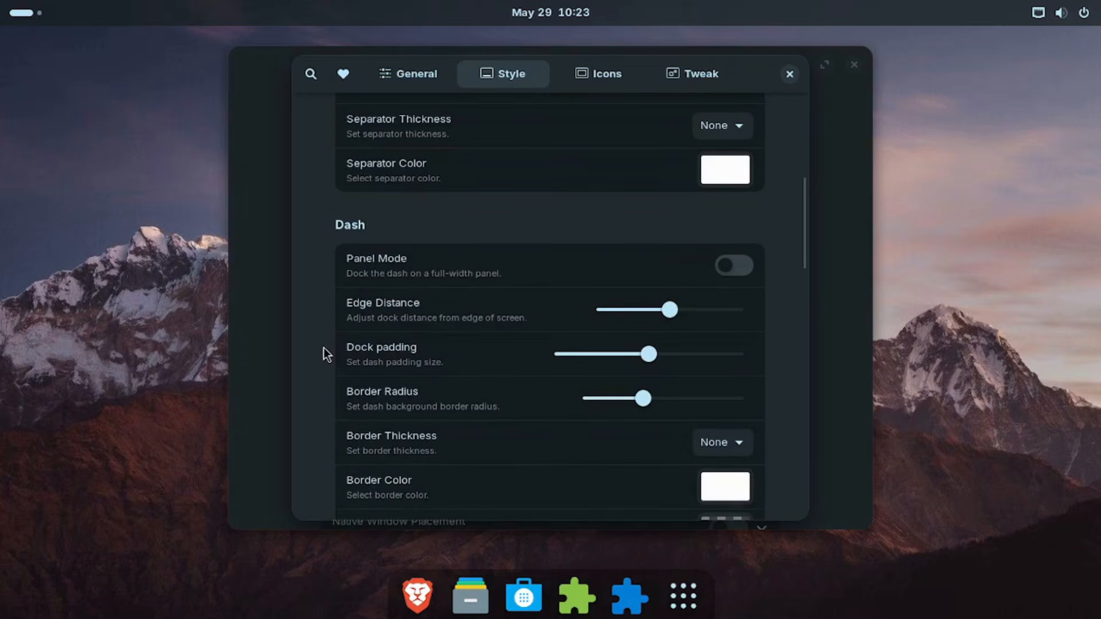
{"action": "scroll", "coordinate": [322, 349], "scroll_direction": "down", "scroll_amount": 2}
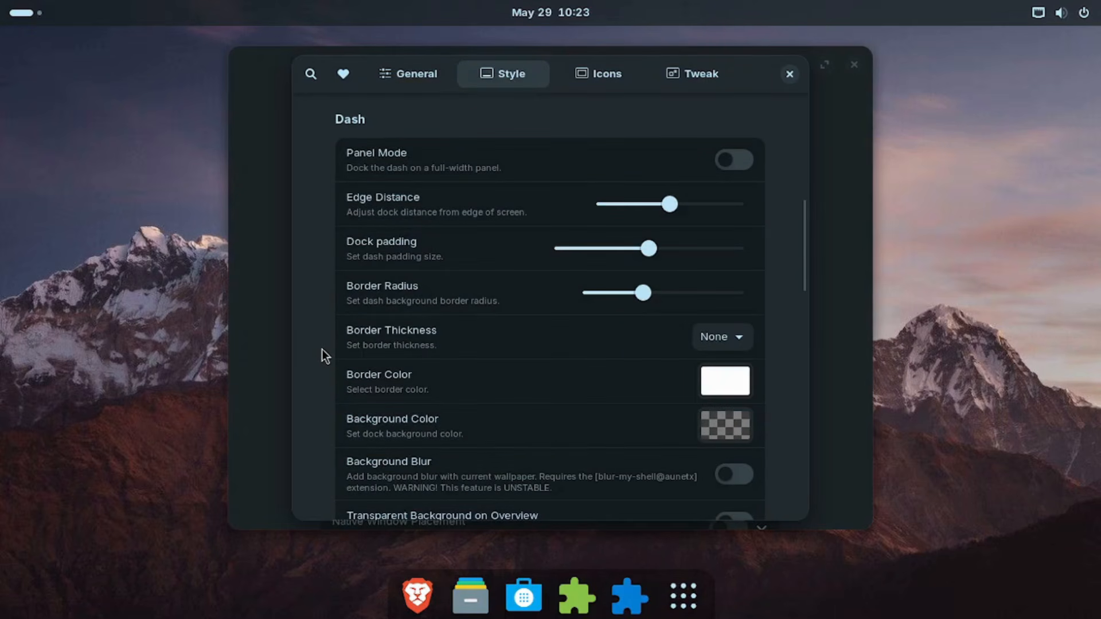
{"action": "scroll", "coordinate": [322, 349], "scroll_direction": "down", "scroll_amount": 3}
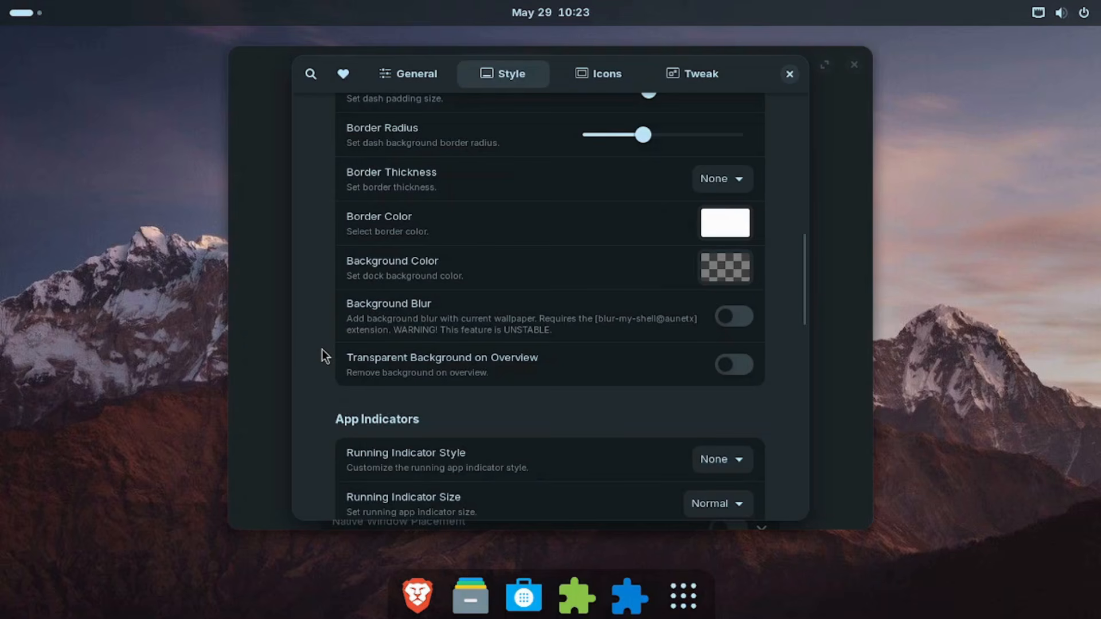
{"action": "scroll", "coordinate": [323, 355], "scroll_direction": "down", "scroll_amount": 4}
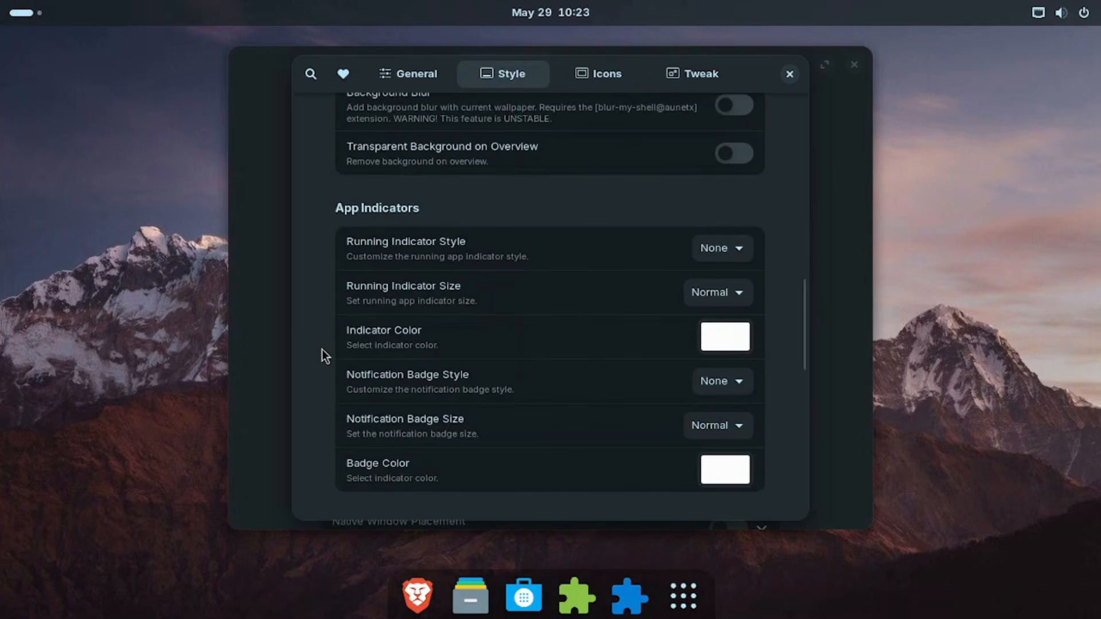
{"action": "scroll", "coordinate": [323, 356], "scroll_direction": "down", "scroll_amount": 5}
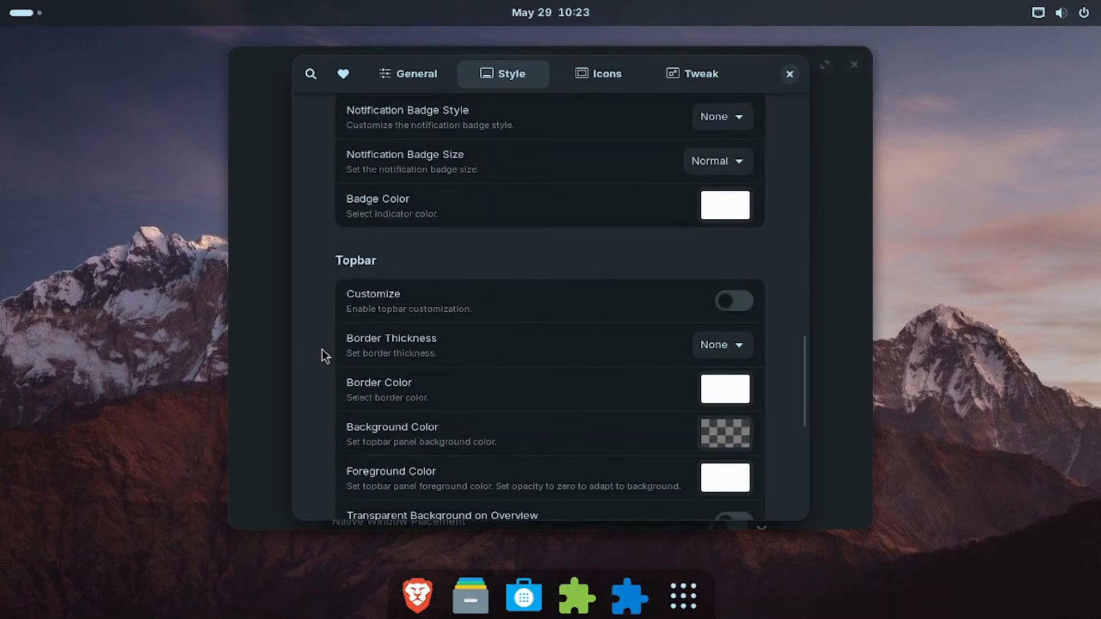
Turn on Favorite Apps Only for the dock icons, then close the Dash2Dock Animated settings and Extension Manager
{"action": "left_click", "coordinate": [638, 81]}
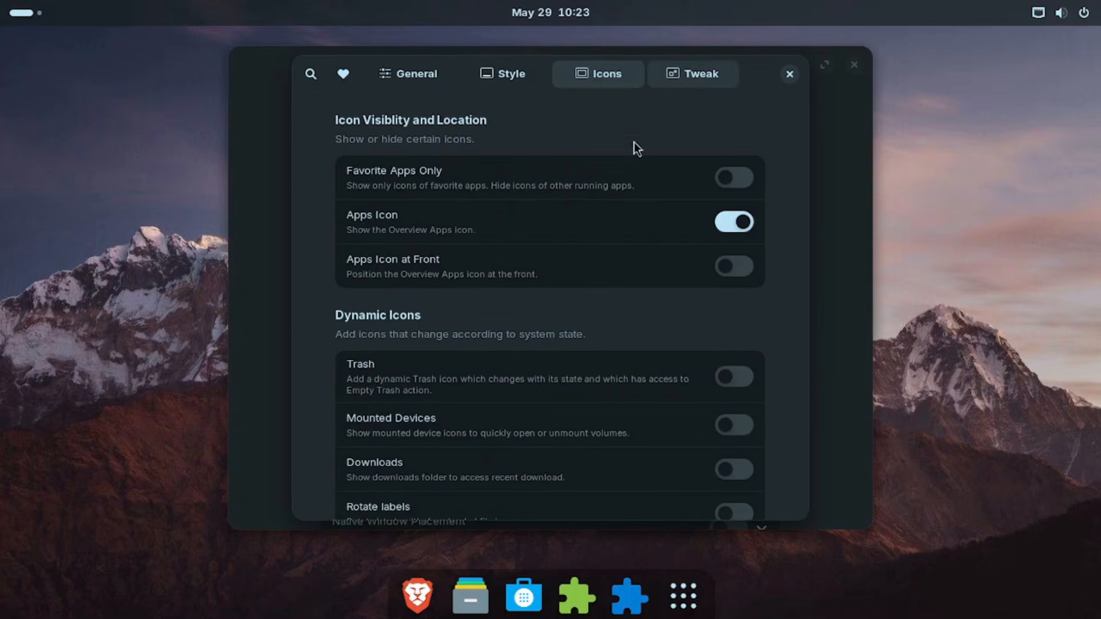
{"action": "left_click", "coordinate": [725, 180]}
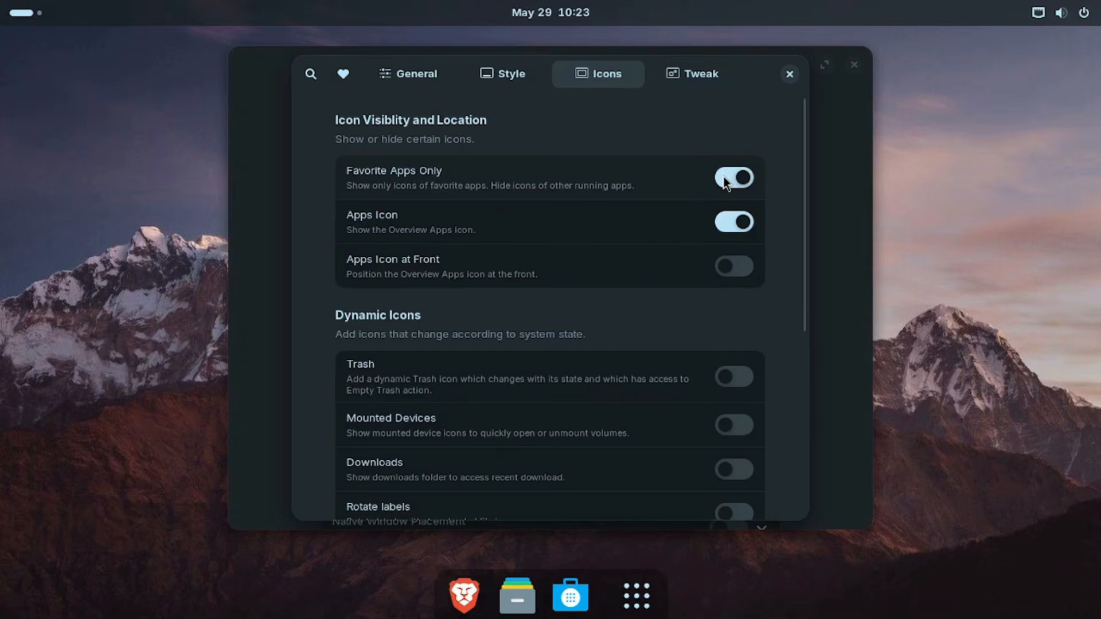
{"action": "left_click", "coordinate": [790, 74]}
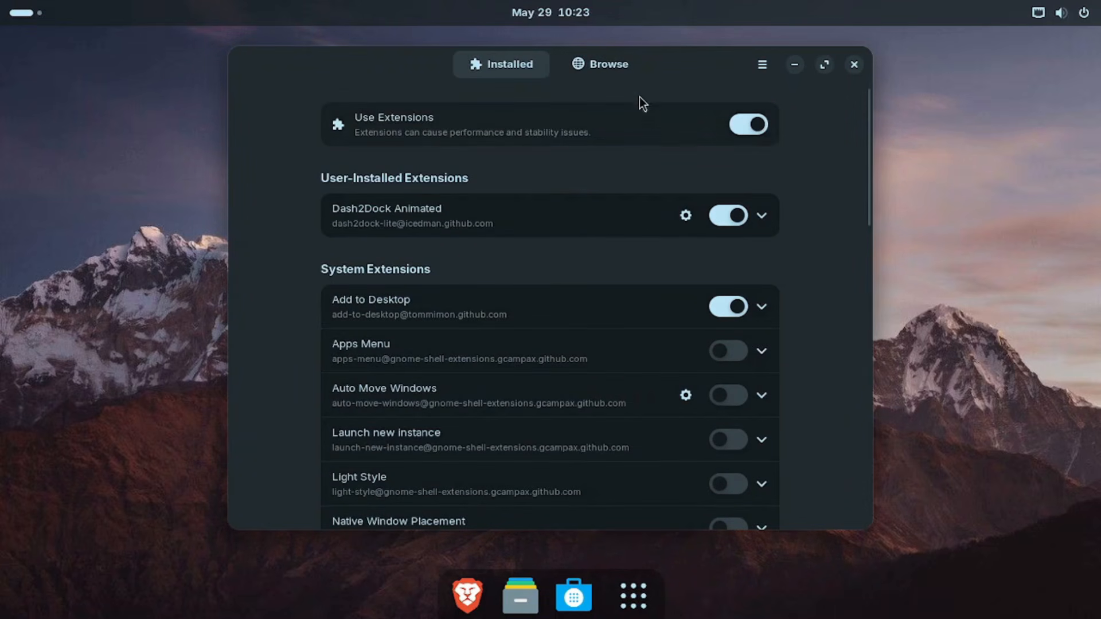
{"action": "left_click", "coordinate": [621, 73]}
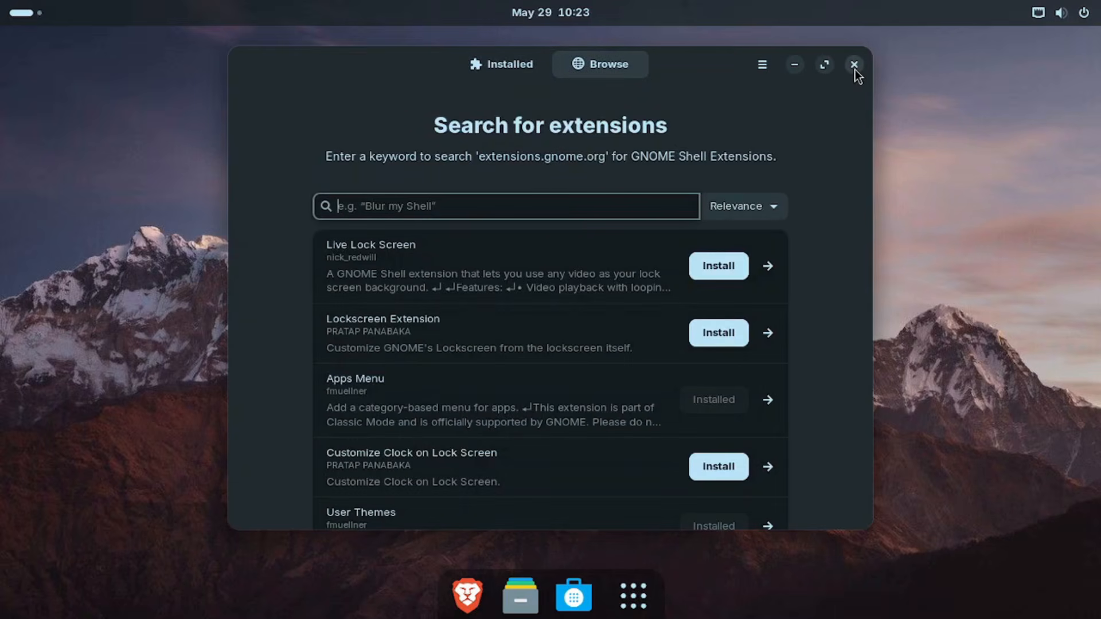
{"action": "left_click", "coordinate": [854, 64]}
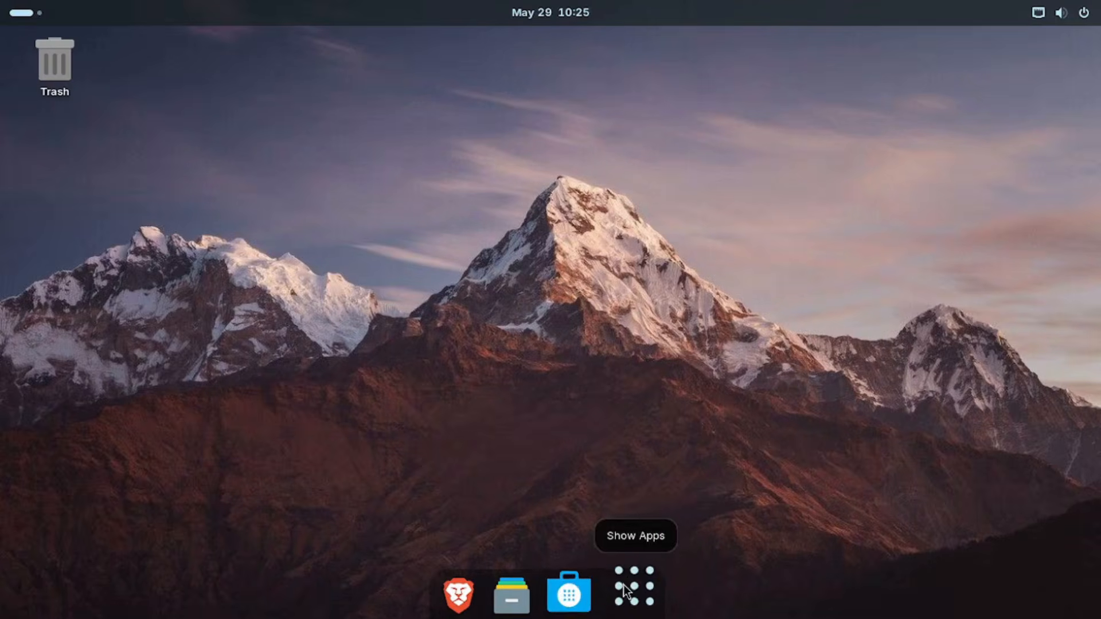
Reopen Extension Manager, turn on the Zorin Taskbar system extension, and close the window
{"action": "left_click", "coordinate": [632, 590]}
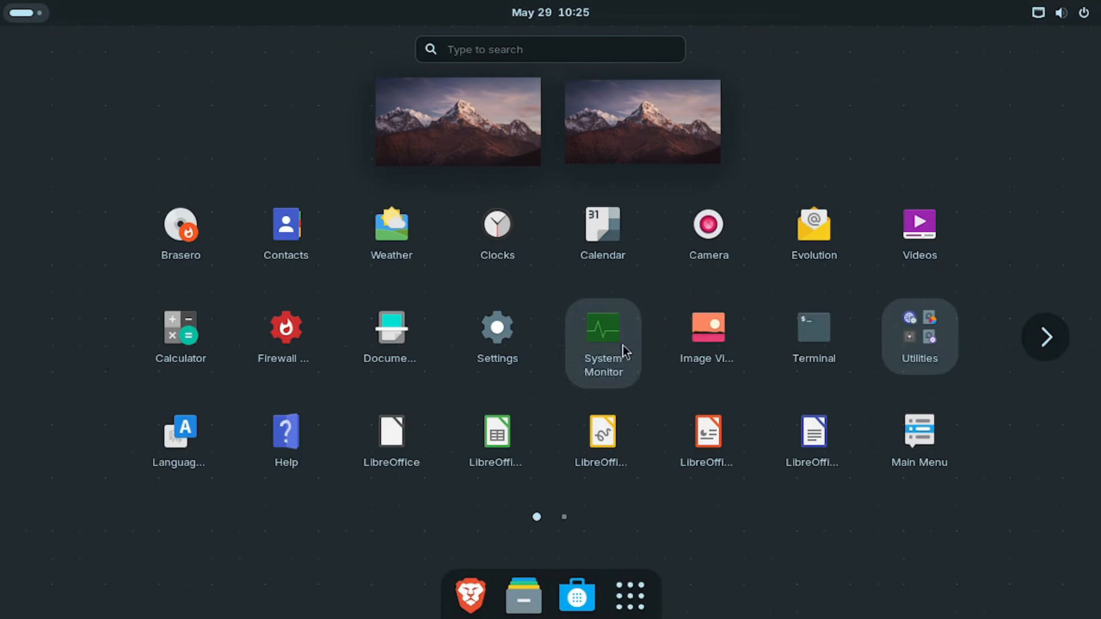
{"action": "left_click", "coordinate": [536, 48]}
{"action": "type", "text": "e"}
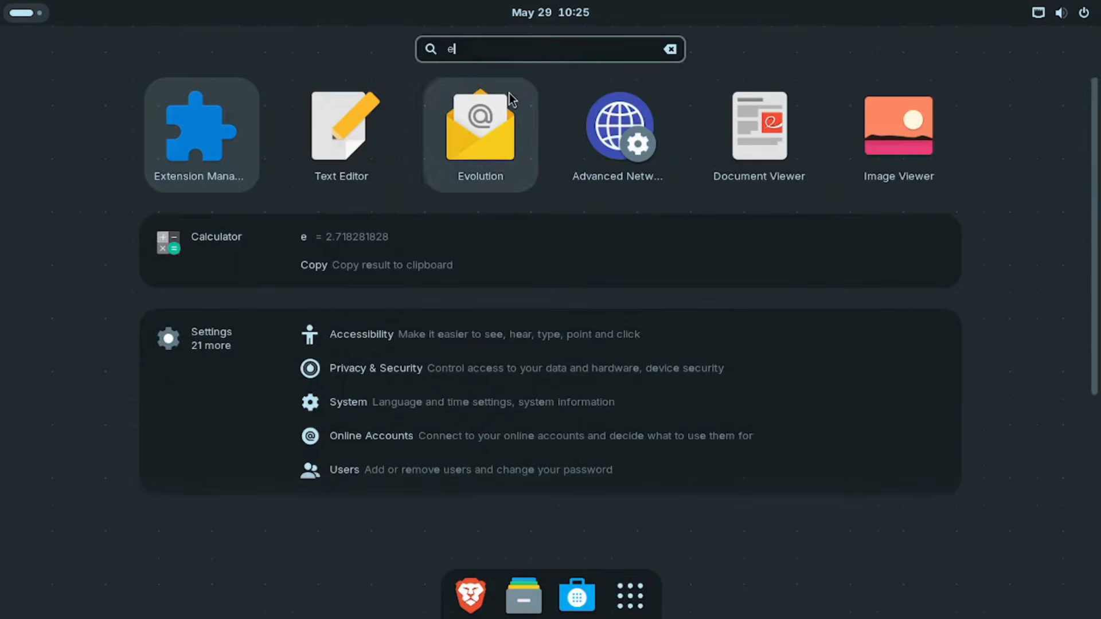
{"action": "left_click", "coordinate": [207, 168]}
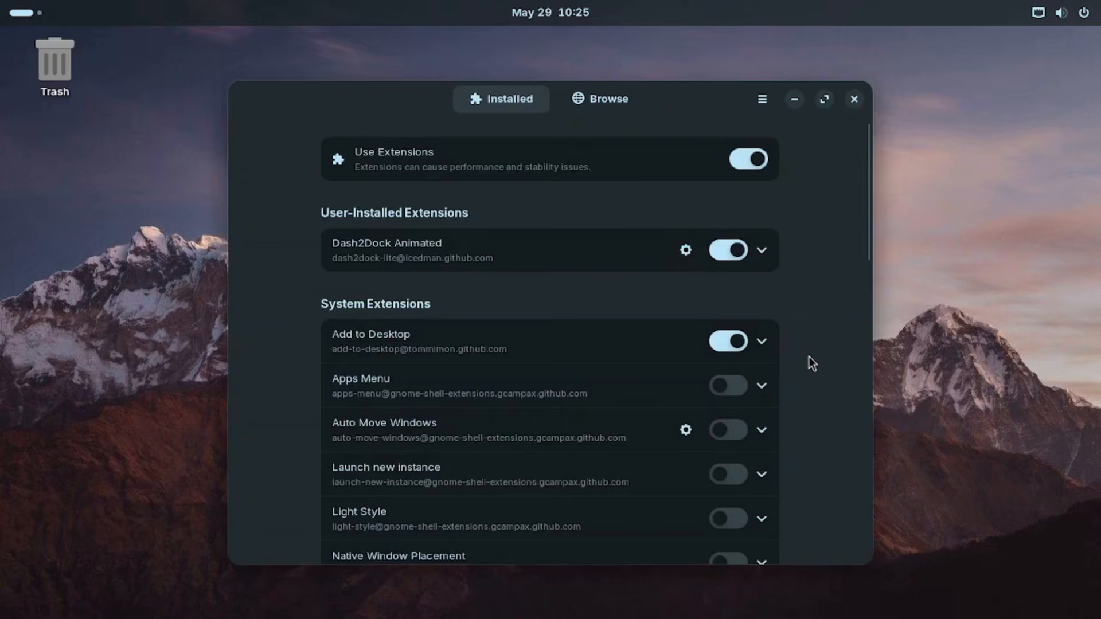
{"action": "scroll", "coordinate": [809, 356], "scroll_direction": "down", "scroll_amount": 8}
{"action": "scroll", "coordinate": [808, 358], "scroll_direction": "down", "scroll_amount": 5}
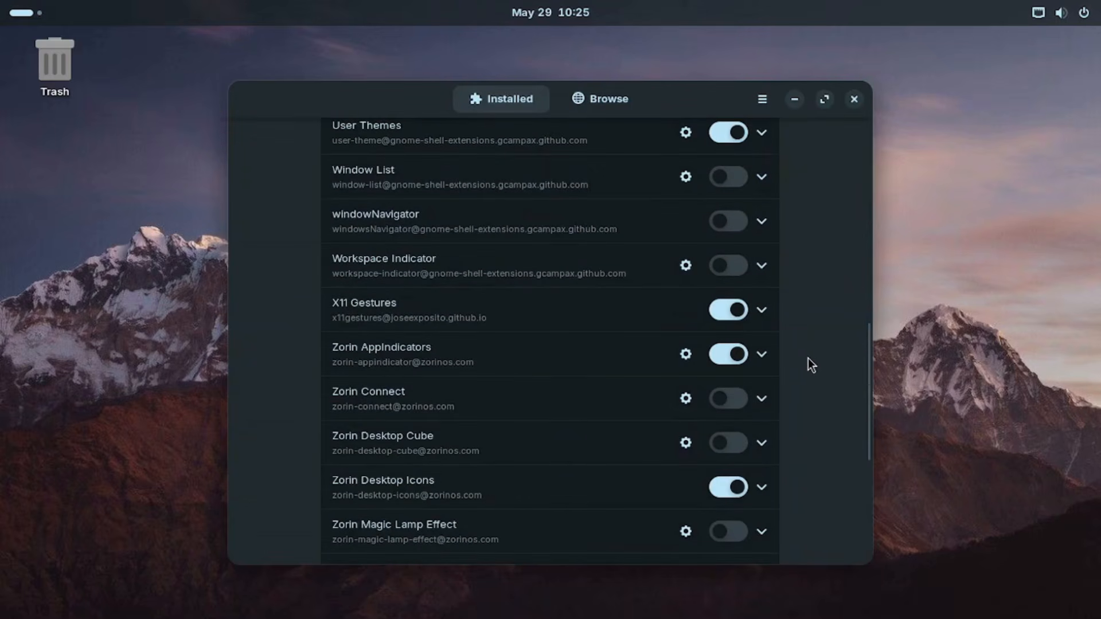
{"action": "scroll", "coordinate": [808, 359], "scroll_direction": "down", "scroll_amount": 2}
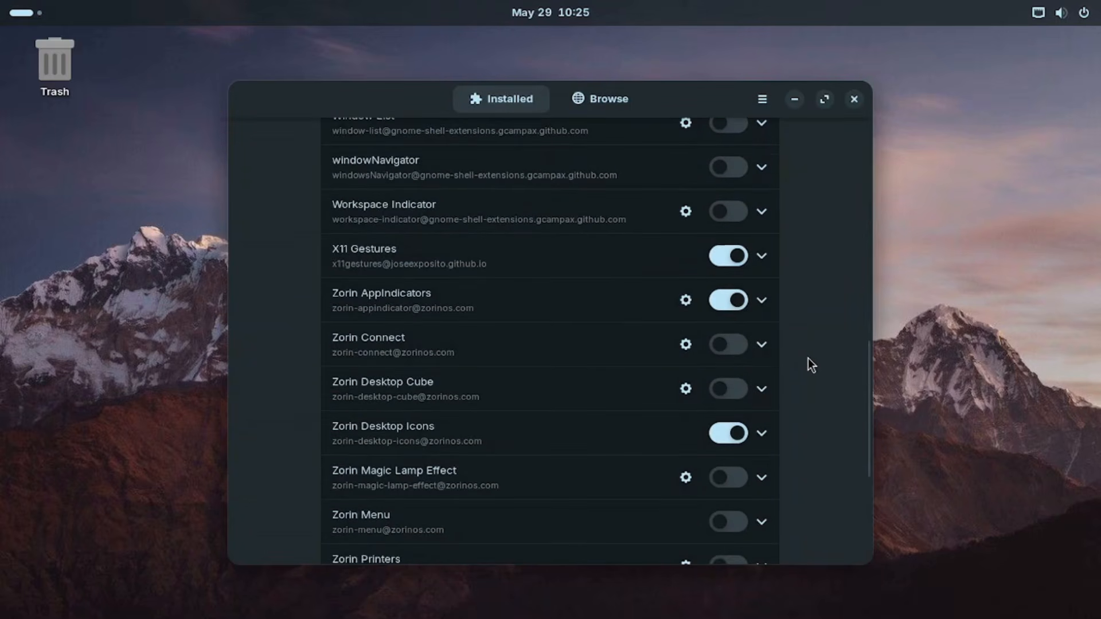
{"action": "scroll", "coordinate": [808, 359], "scroll_direction": "down", "scroll_amount": 5}
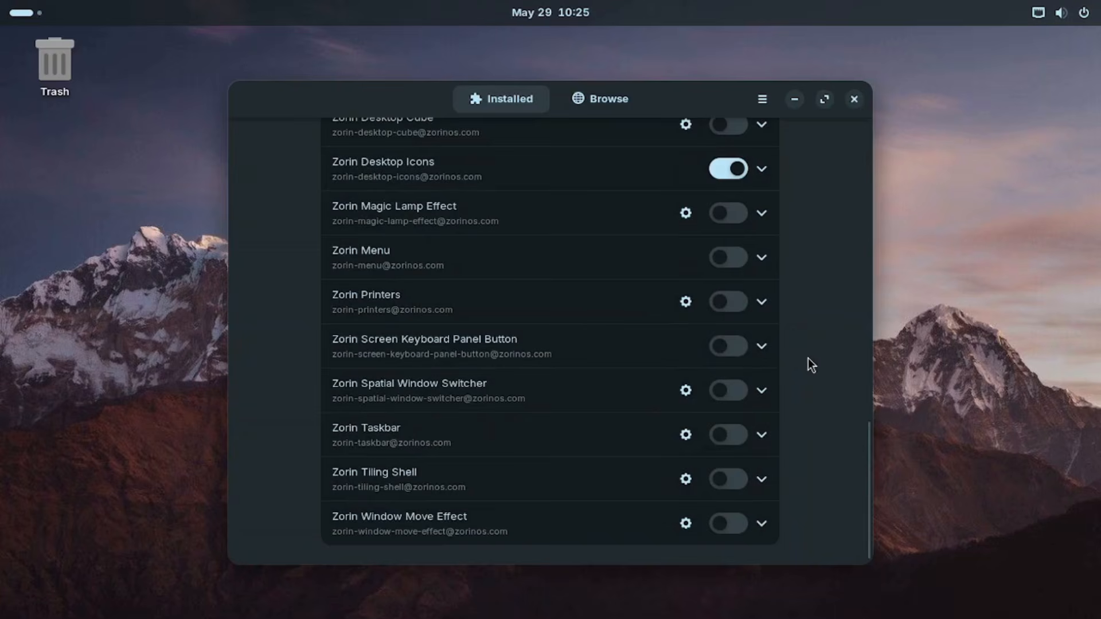
{"action": "left_click", "coordinate": [713, 435]}
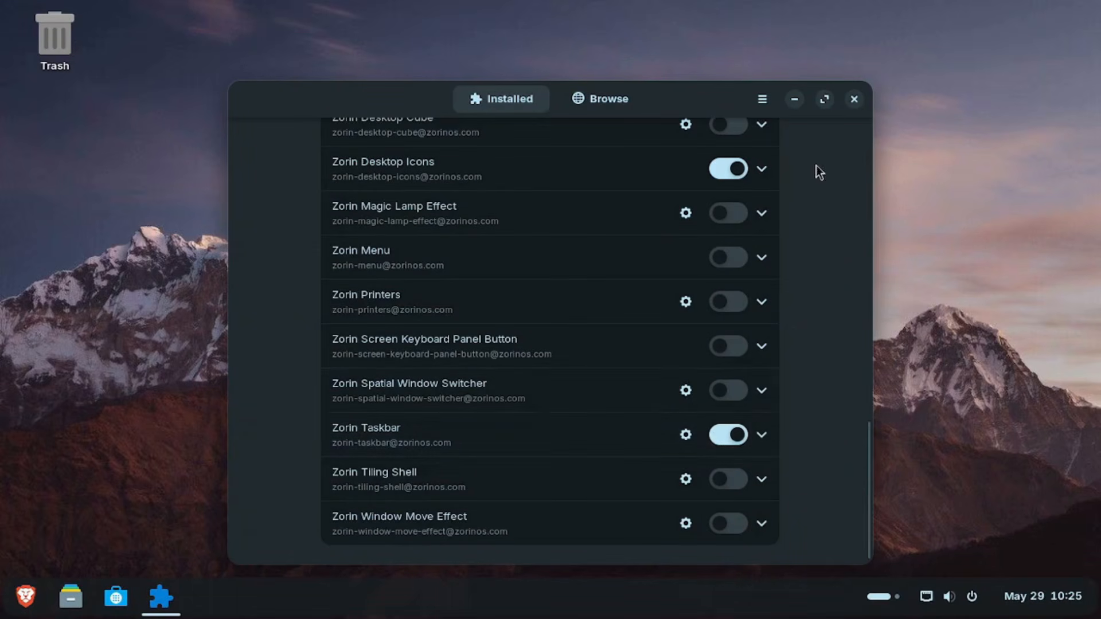
{"action": "left_click", "coordinate": [854, 99]}
In the taskbar settings, set the panel monitor position to Top and turn off Show favorite applications
{"action": "right_click", "coordinate": [438, 598]}
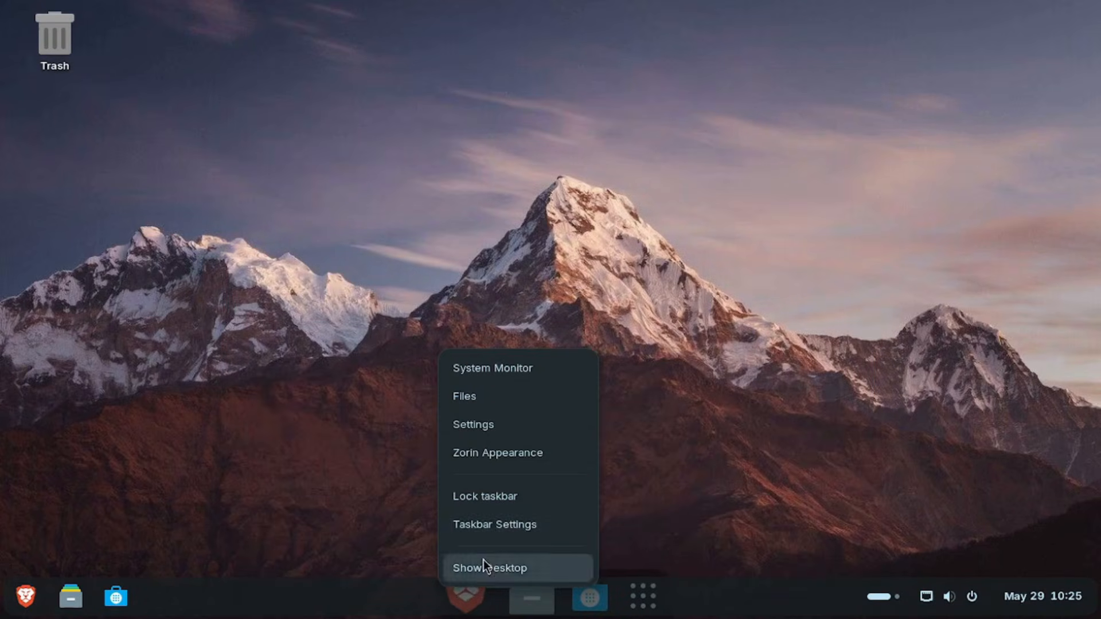
{"action": "left_click", "coordinate": [516, 525]}
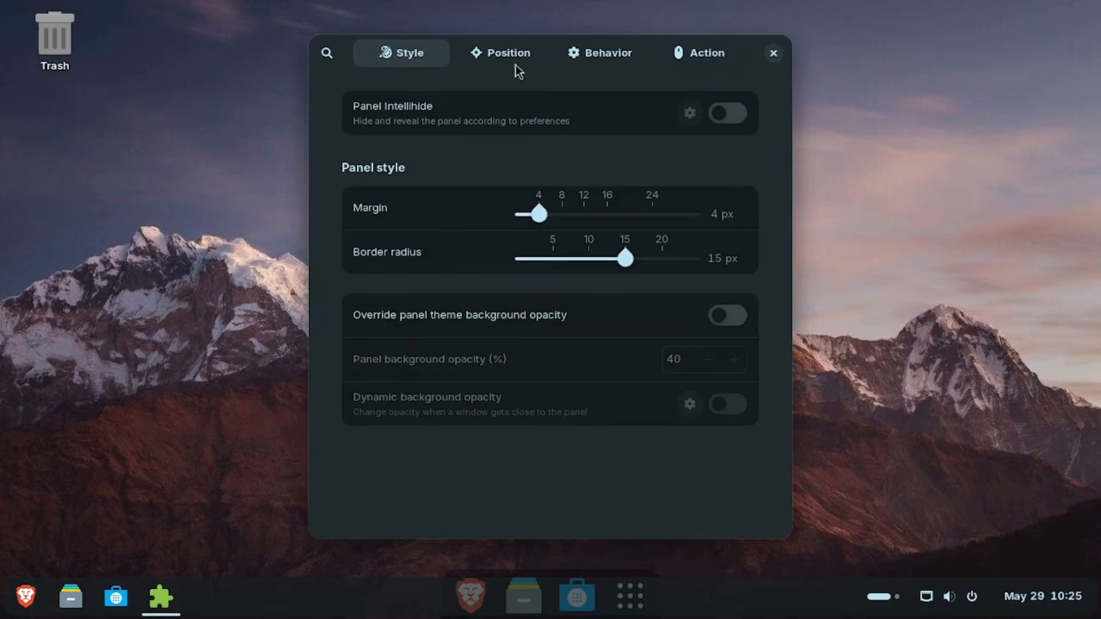
{"action": "left_click", "coordinate": [506, 51]}
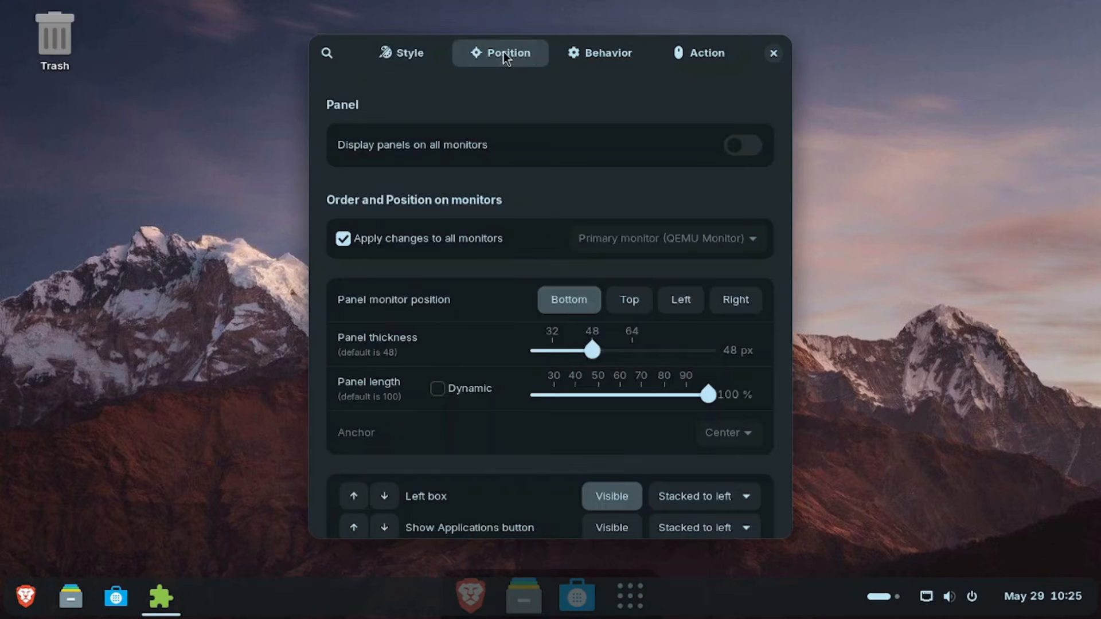
{"action": "left_click", "coordinate": [627, 299]}
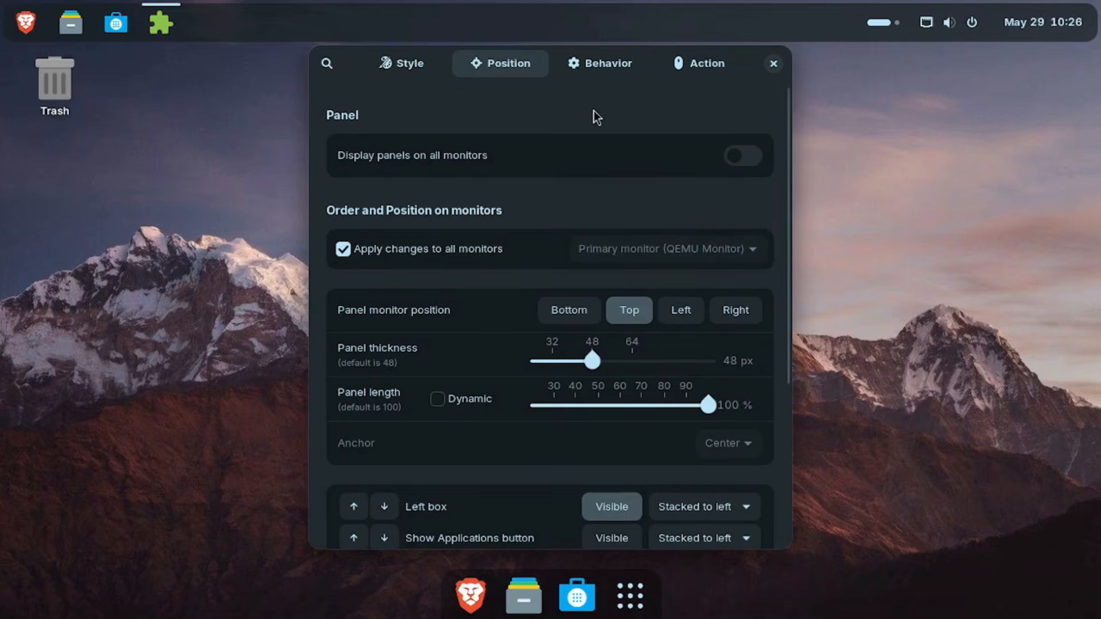
{"action": "left_click", "coordinate": [607, 65]}
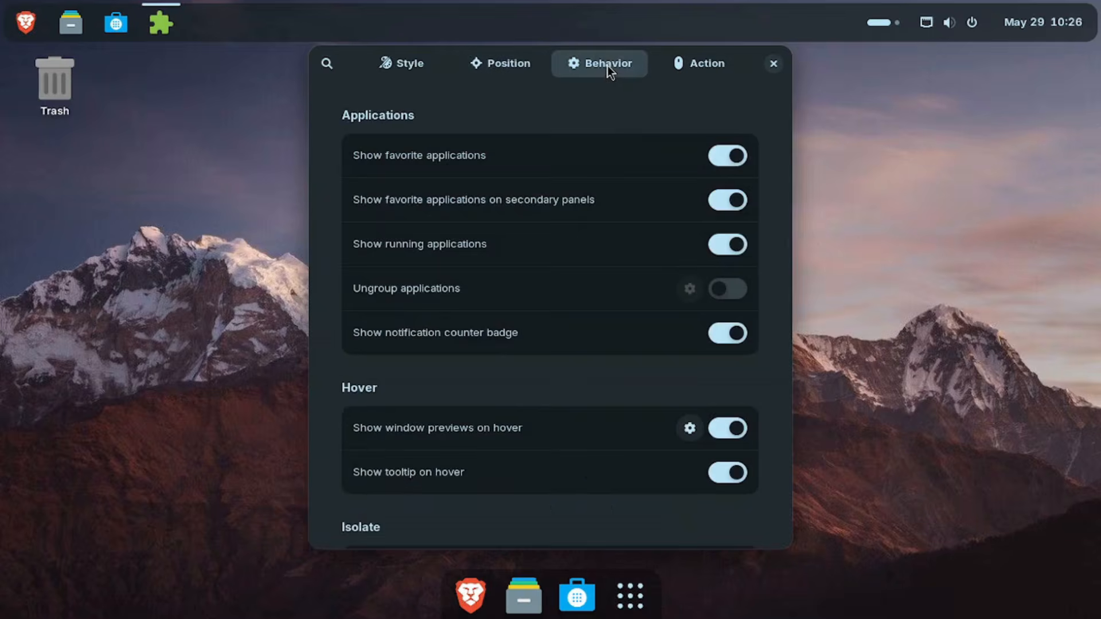
{"action": "left_click", "coordinate": [741, 155]}
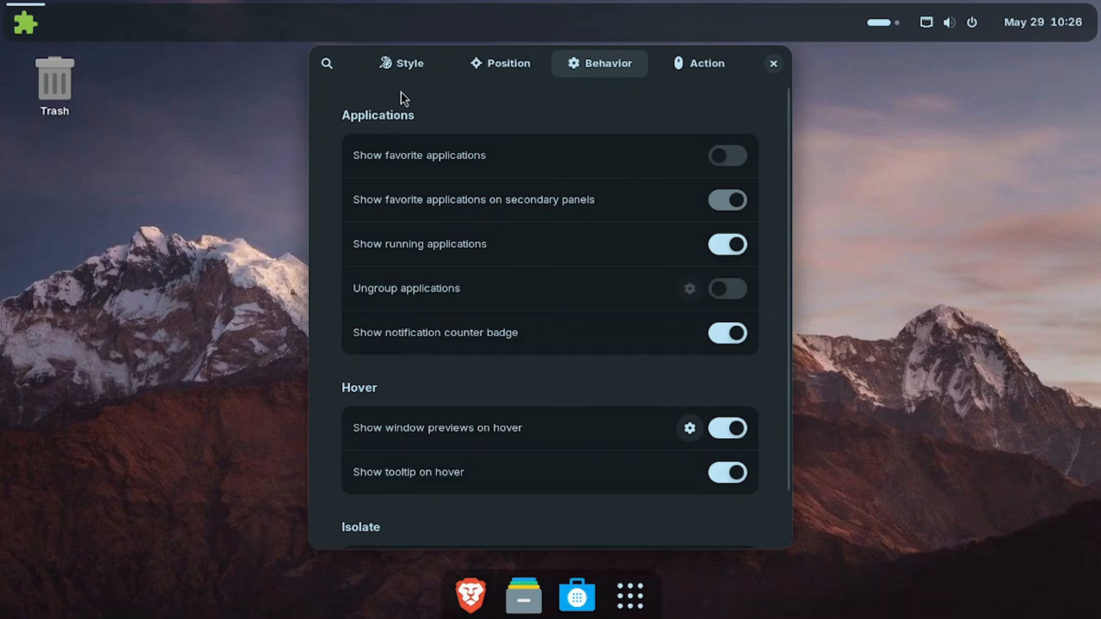
Move the Date menu up in the panel's element order until it sits directly below the Left box
{"action": "left_click", "coordinate": [500, 63]}
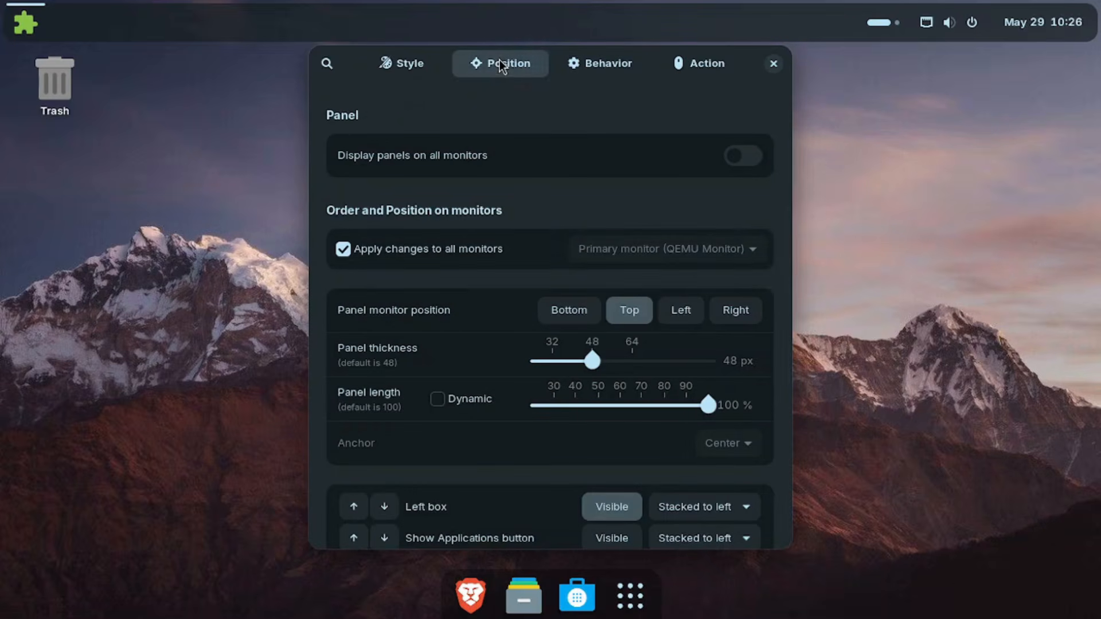
{"action": "left_click_drag", "start_coordinate": [786, 164], "coordinate": [775, 325]}
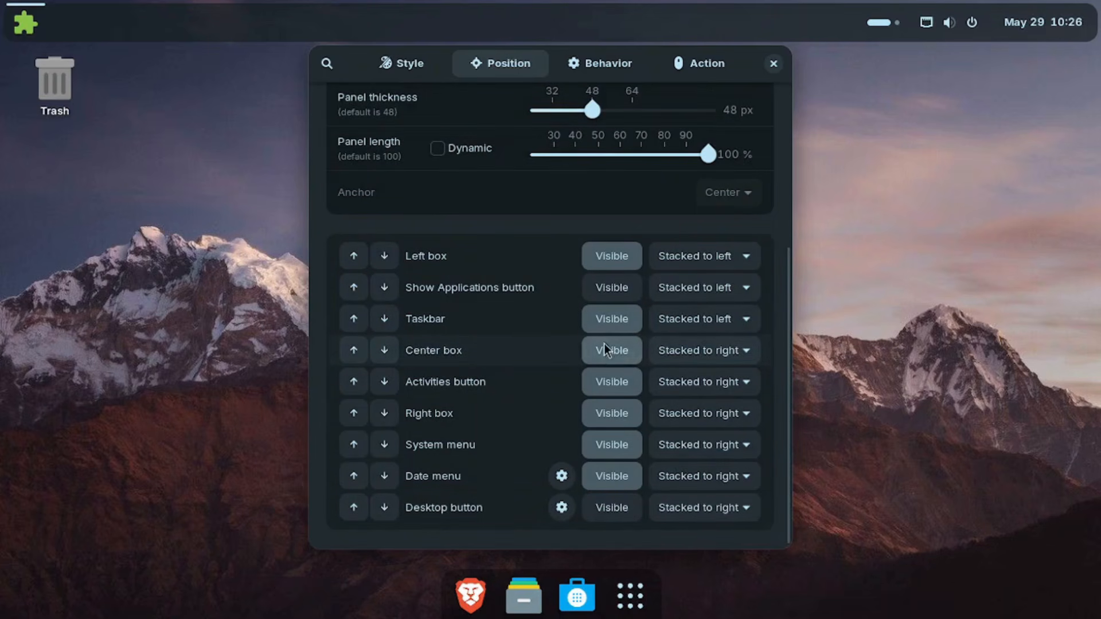
{"action": "left_click", "coordinate": [354, 476]}
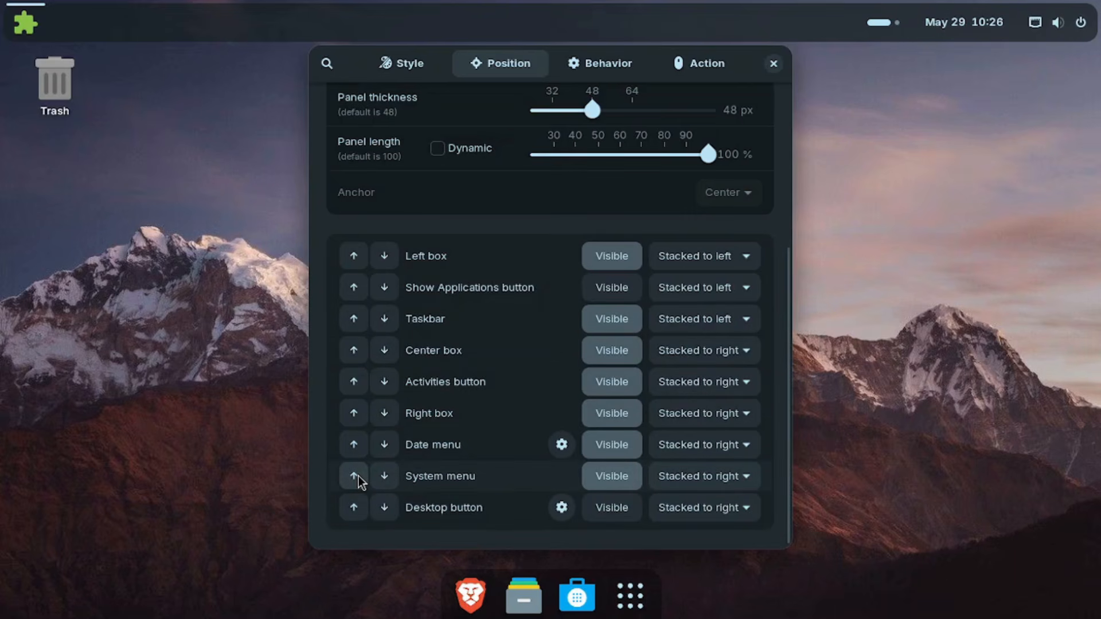
{"action": "left_click", "coordinate": [354, 445]}
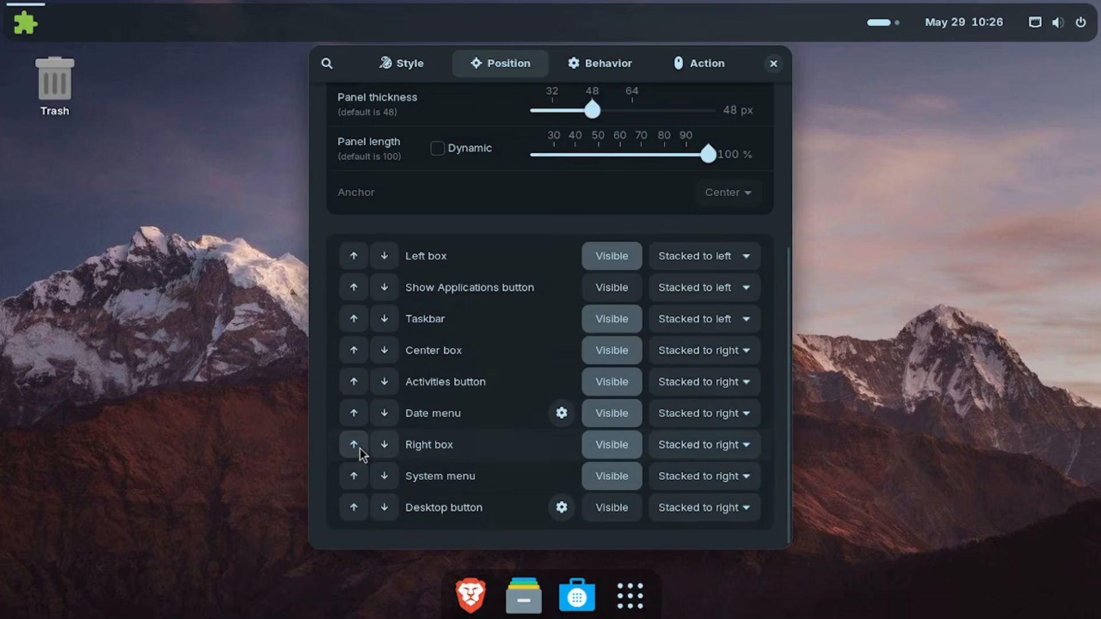
{"action": "left_click", "coordinate": [357, 413]}
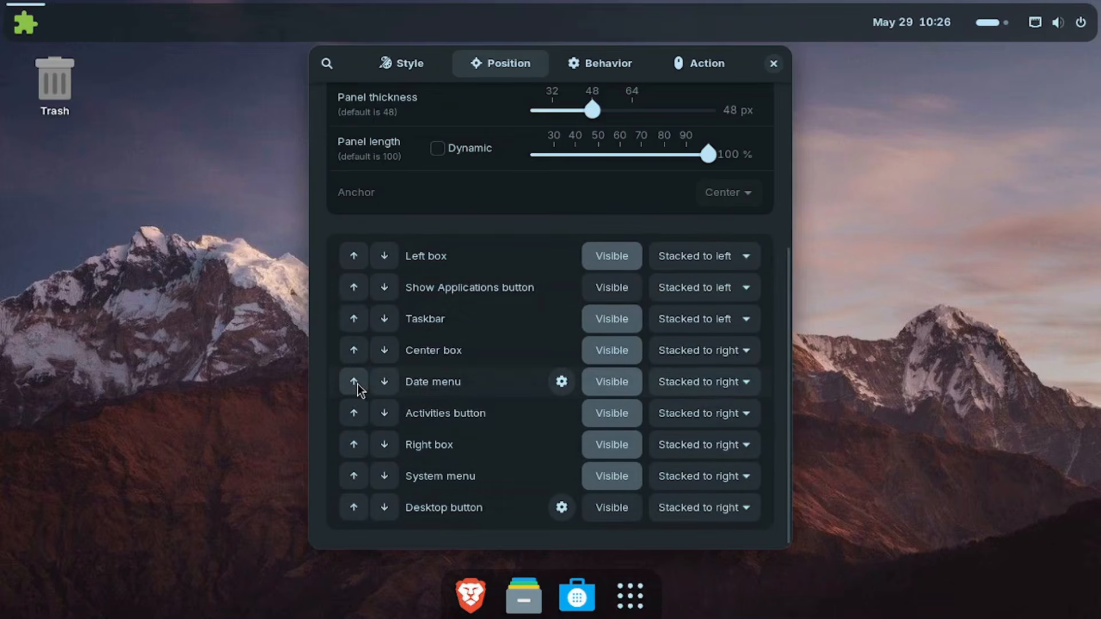
{"action": "left_click", "coordinate": [356, 383]}
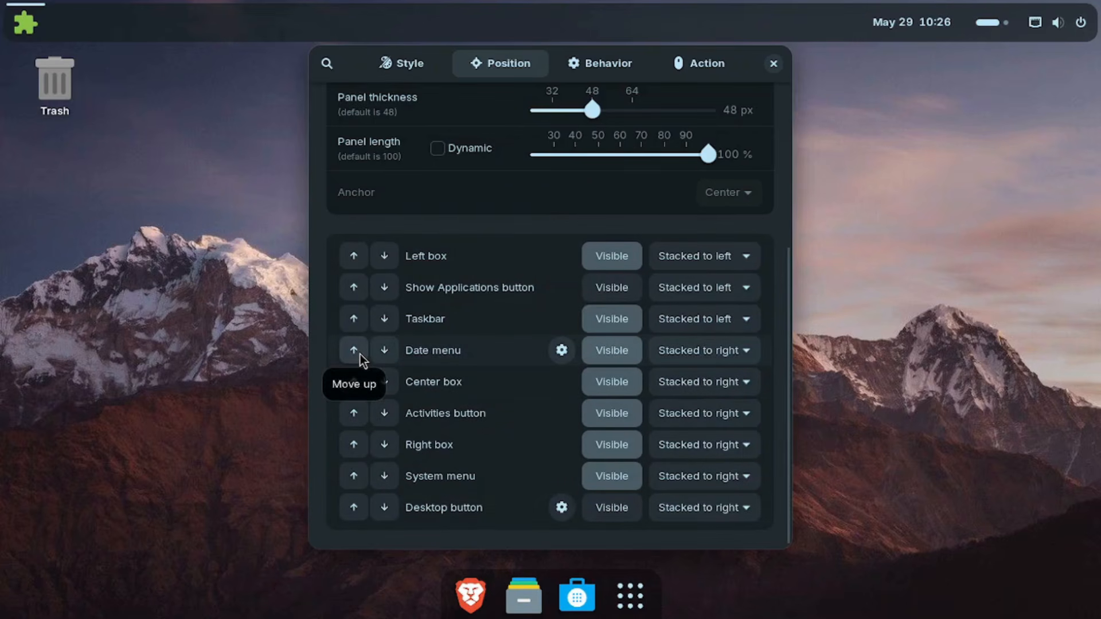
{"action": "left_click", "coordinate": [354, 351]}
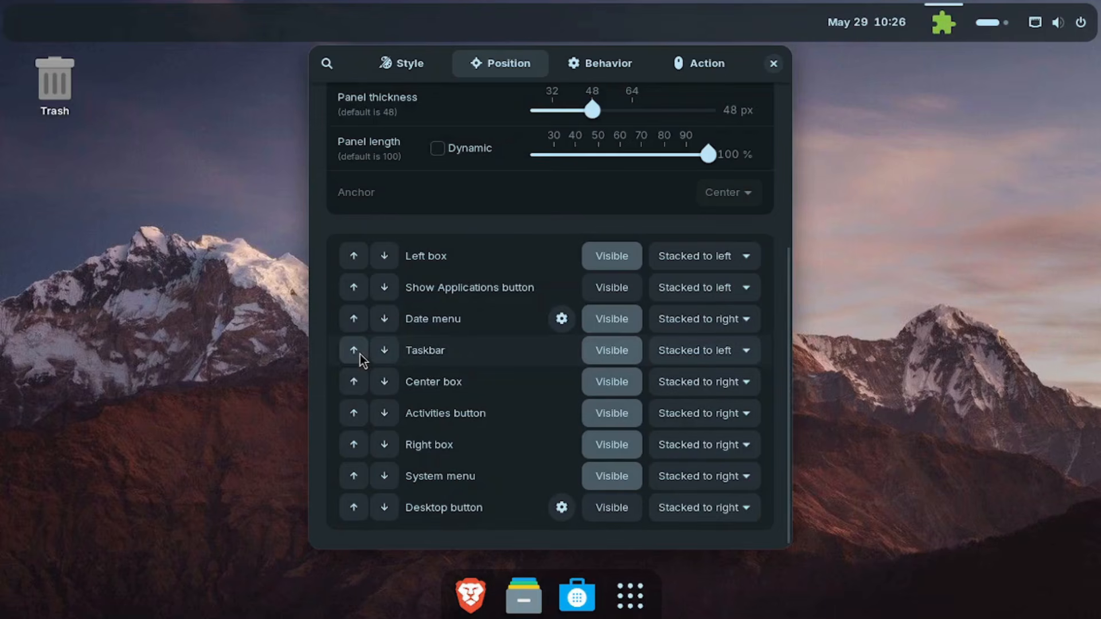
{"action": "left_click", "coordinate": [354, 318]}
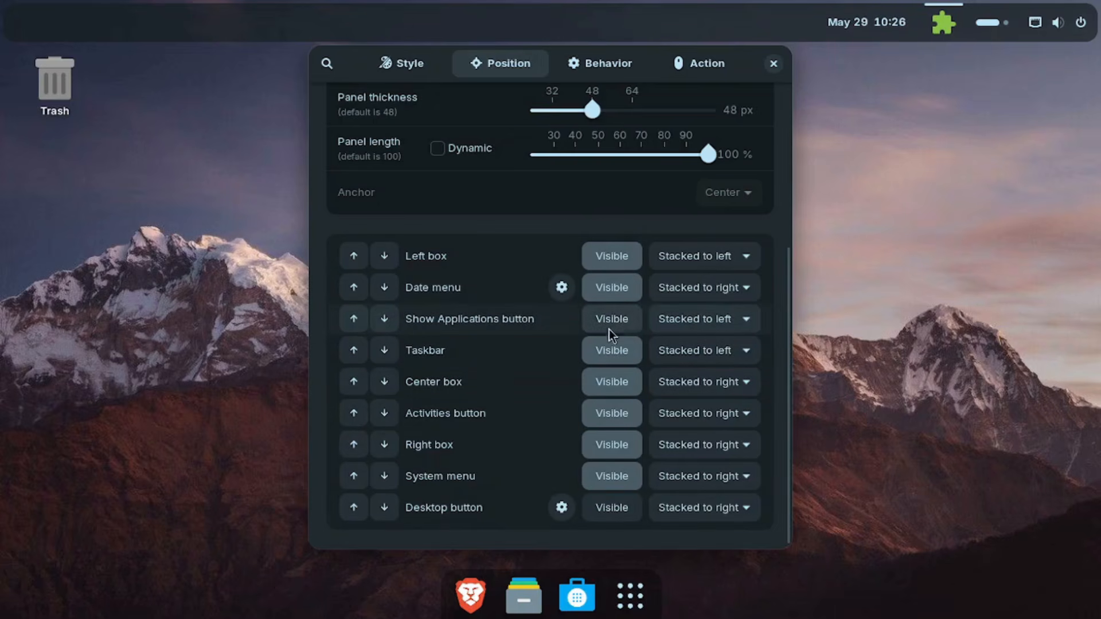
Try Centered for the Date menu's placement before setting it to Stacked to left, and set the Taskbar's placement to Centered
{"action": "left_click", "coordinate": [745, 288]}
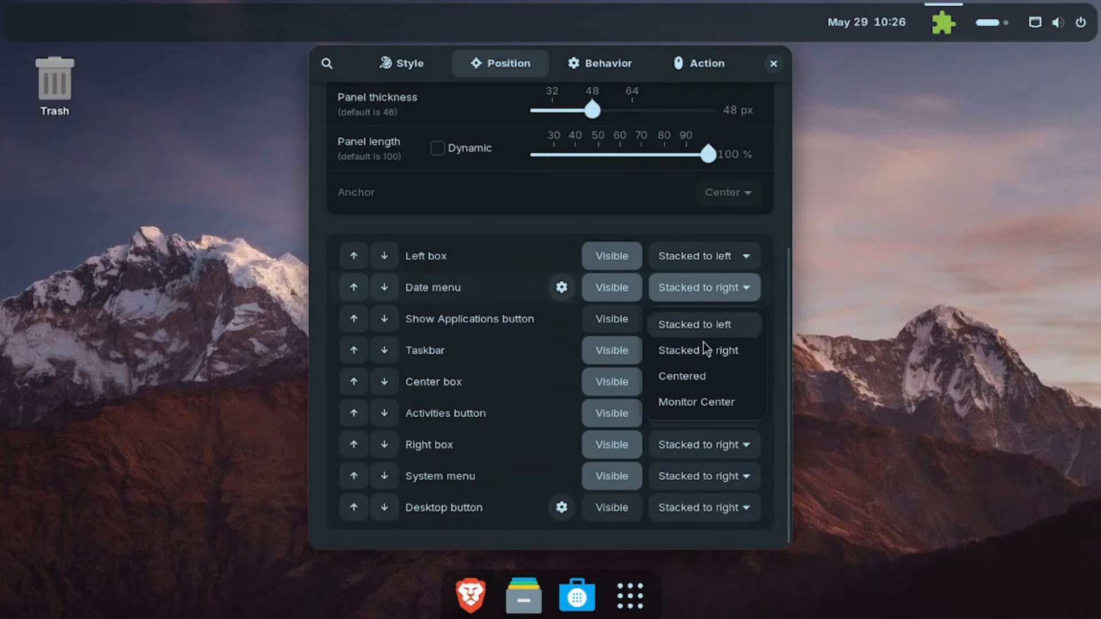
{"action": "left_click", "coordinate": [717, 376]}
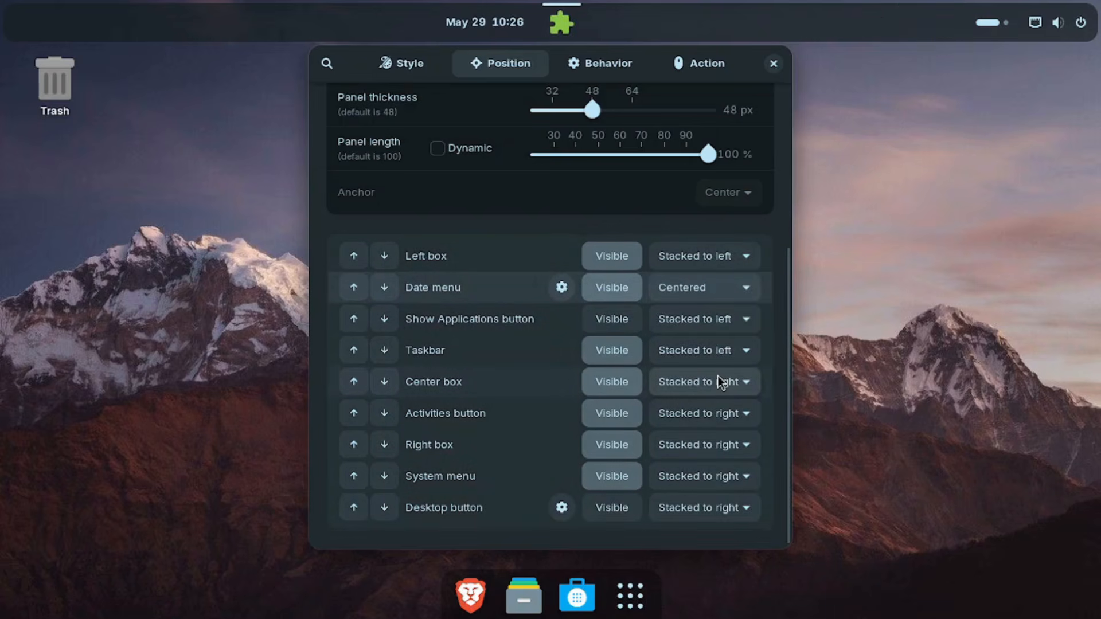
{"action": "left_click", "coordinate": [738, 290]}
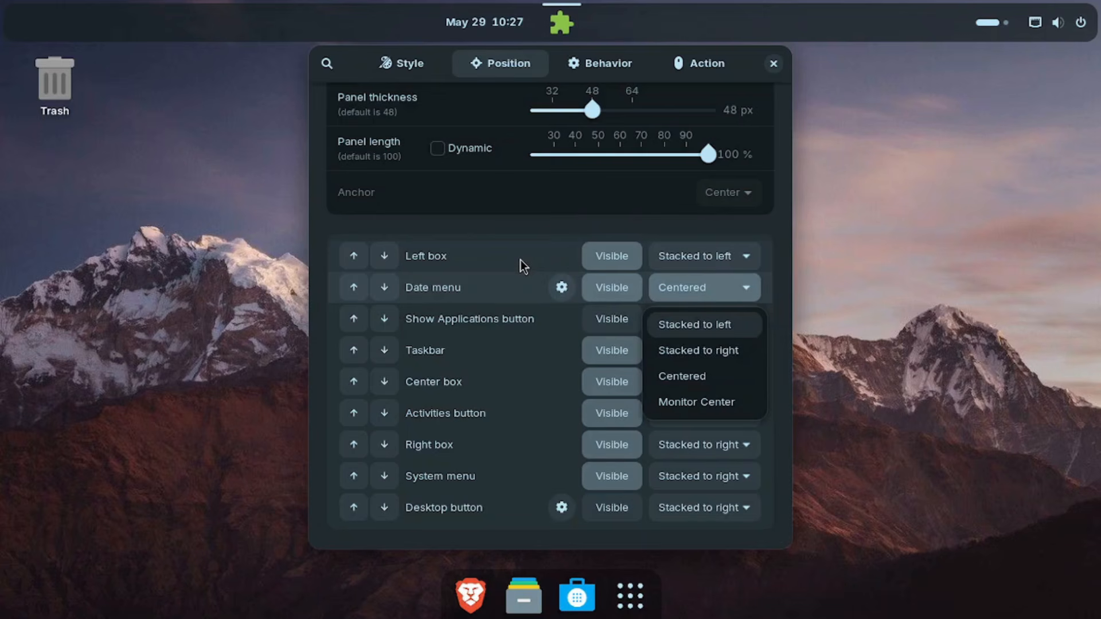
{"action": "left_click", "coordinate": [722, 324]}
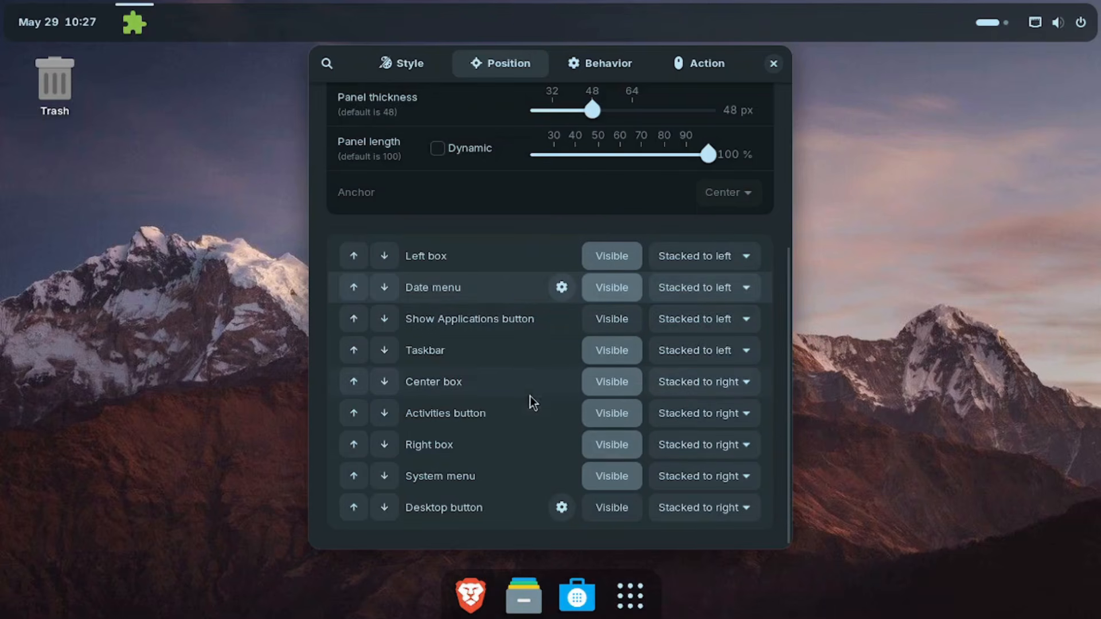
{"action": "left_click", "coordinate": [746, 351]}
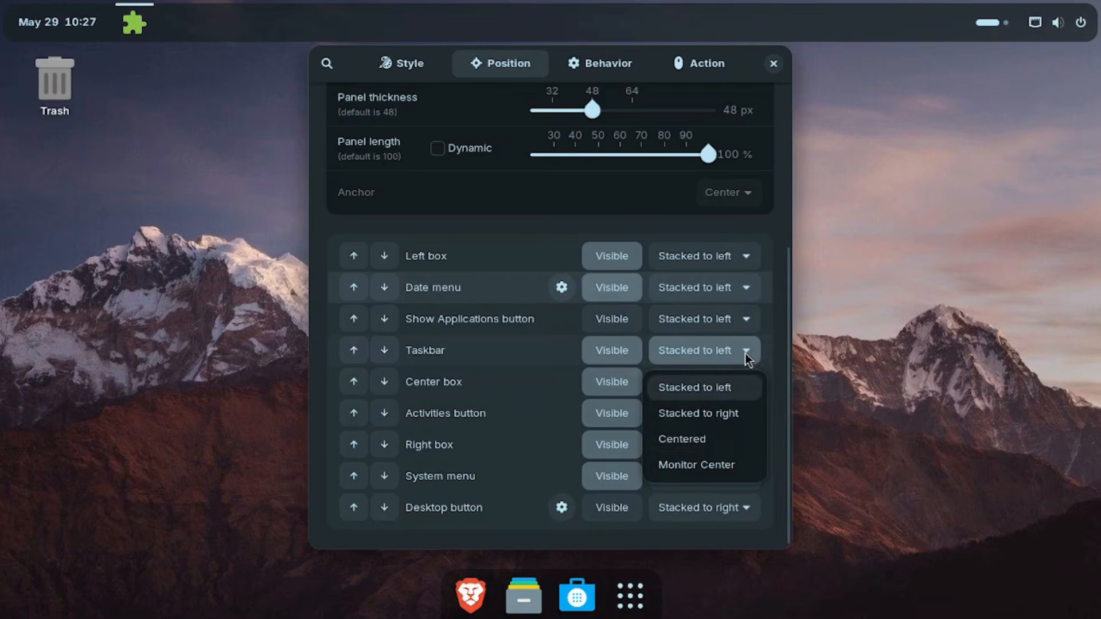
{"action": "left_click", "coordinate": [721, 441]}
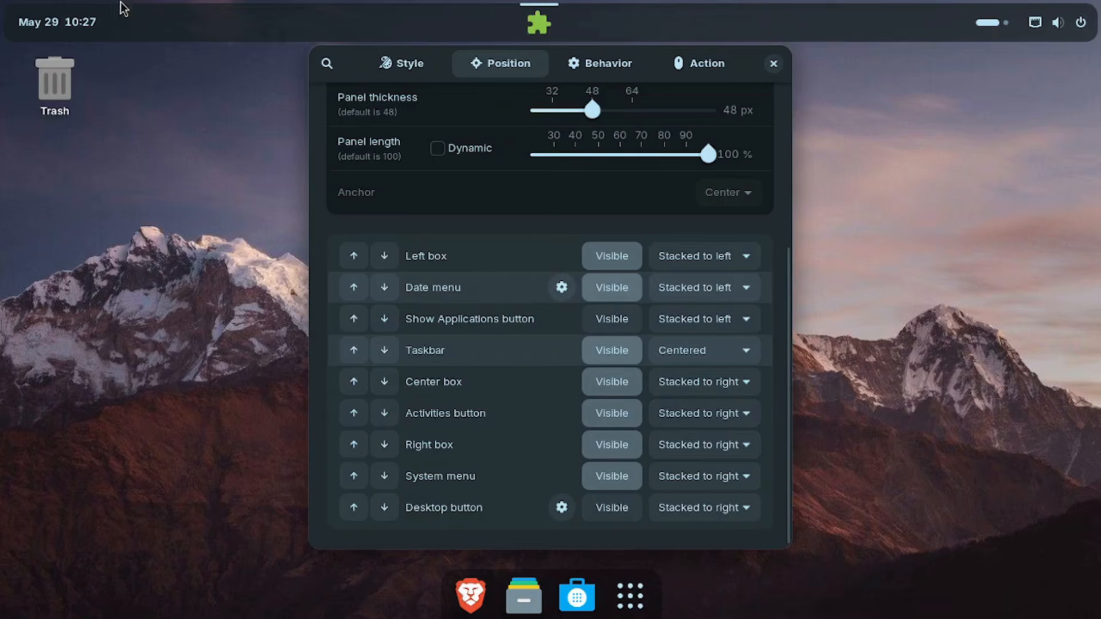
Check the calendar opened from the panel's date, and test the centered taskbar by opening Files, switching between windows and closing Files
{"action": "left_click", "coordinate": [87, 33]}
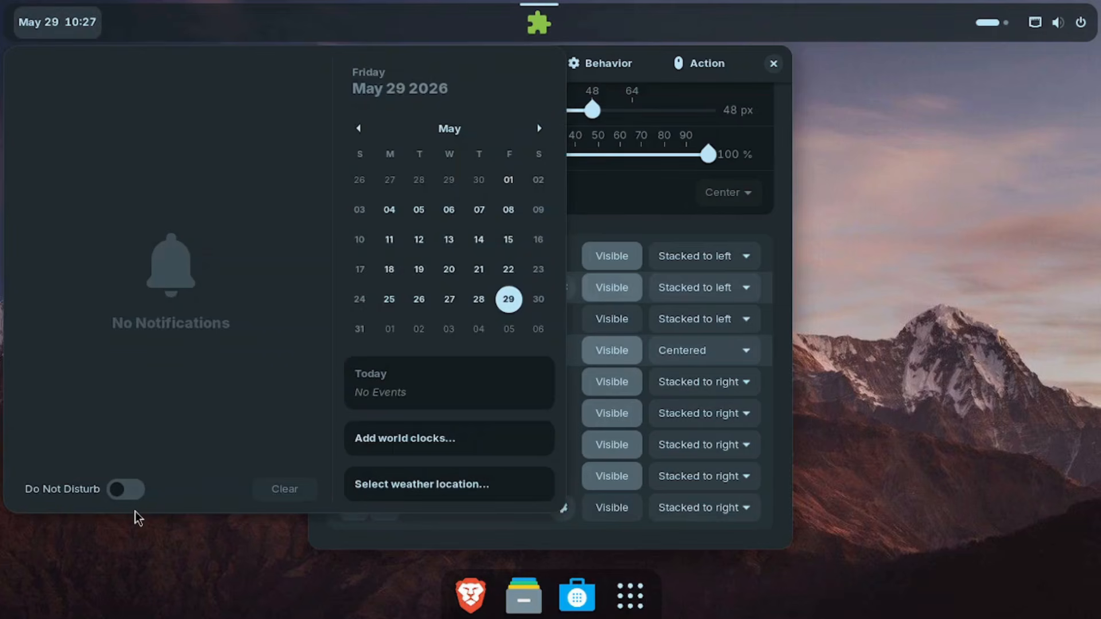
{"action": "left_click", "coordinate": [166, 597]}
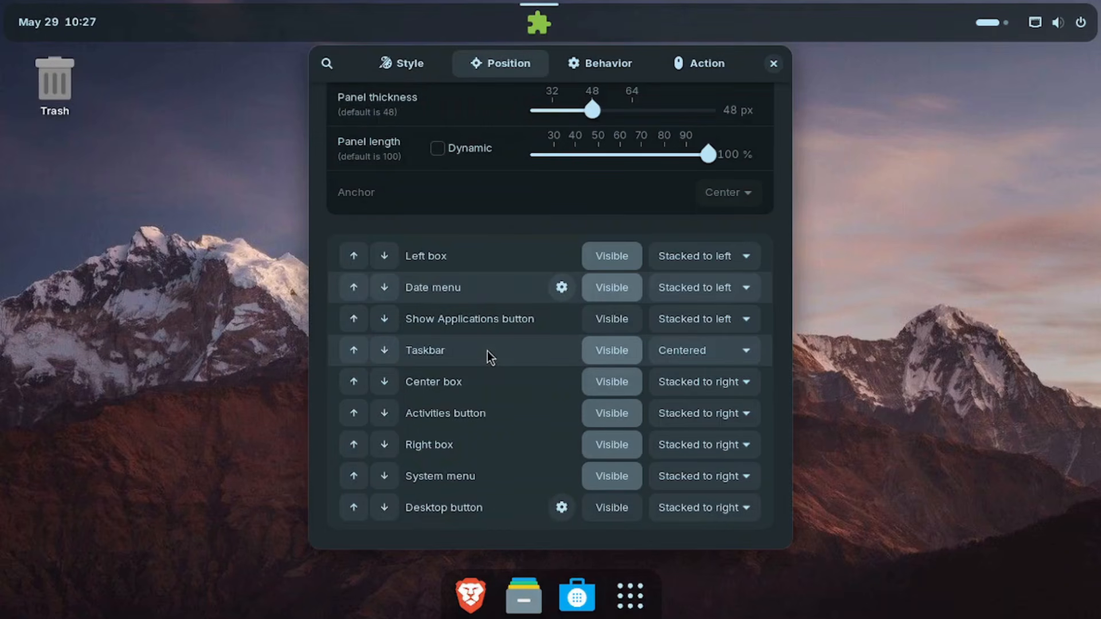
{"action": "left_click", "coordinate": [523, 596]}
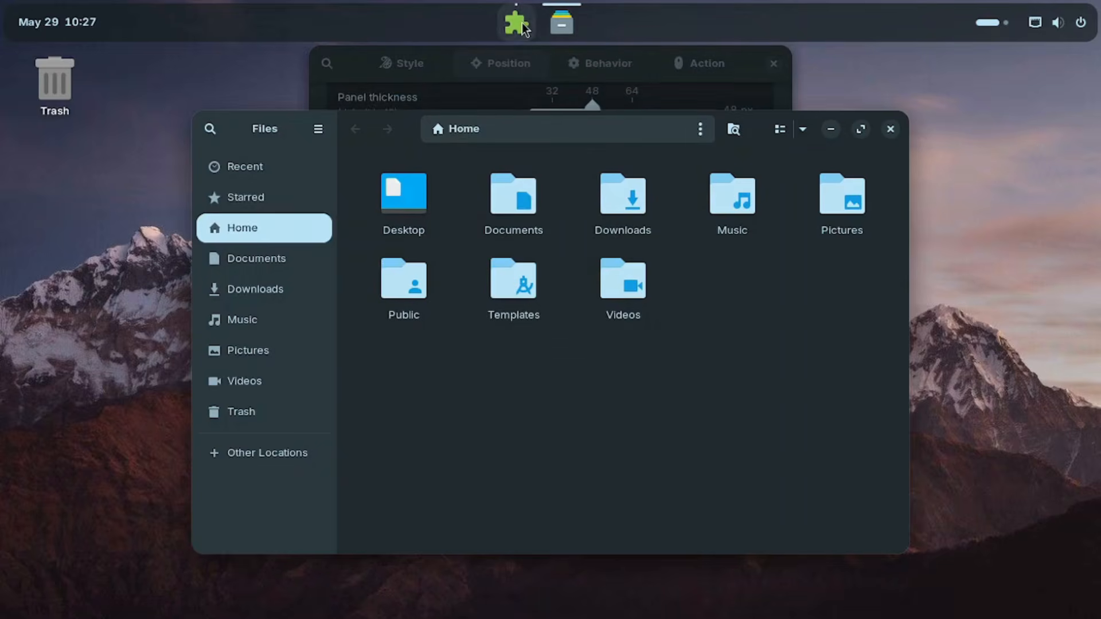
{"action": "left_click", "coordinate": [522, 23]}
{"action": "left_click", "coordinate": [560, 24]}
{"action": "left_click", "coordinate": [891, 131]}
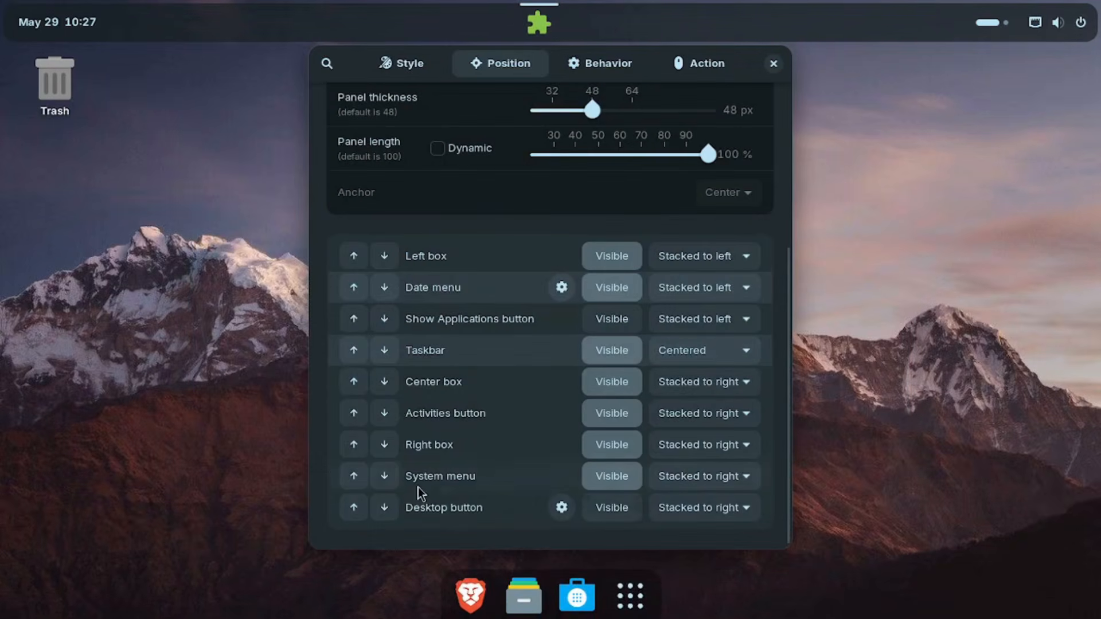
Move the Activities button to first place in the panel's element order and the Date menu to second
{"action": "left_click", "coordinate": [356, 413]}
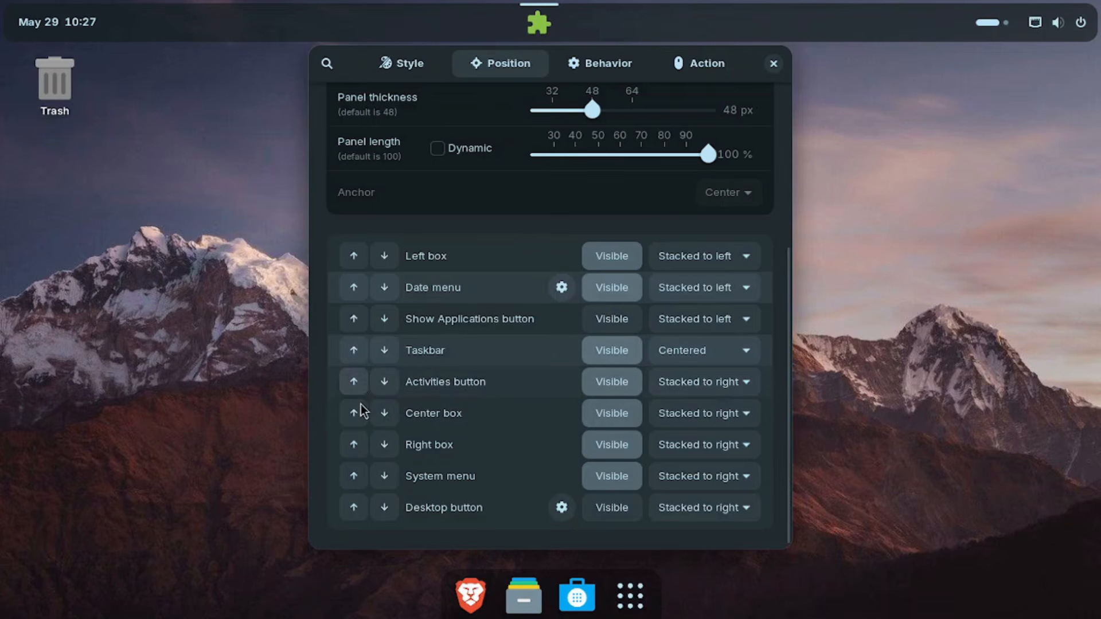
{"action": "left_click", "coordinate": [357, 383]}
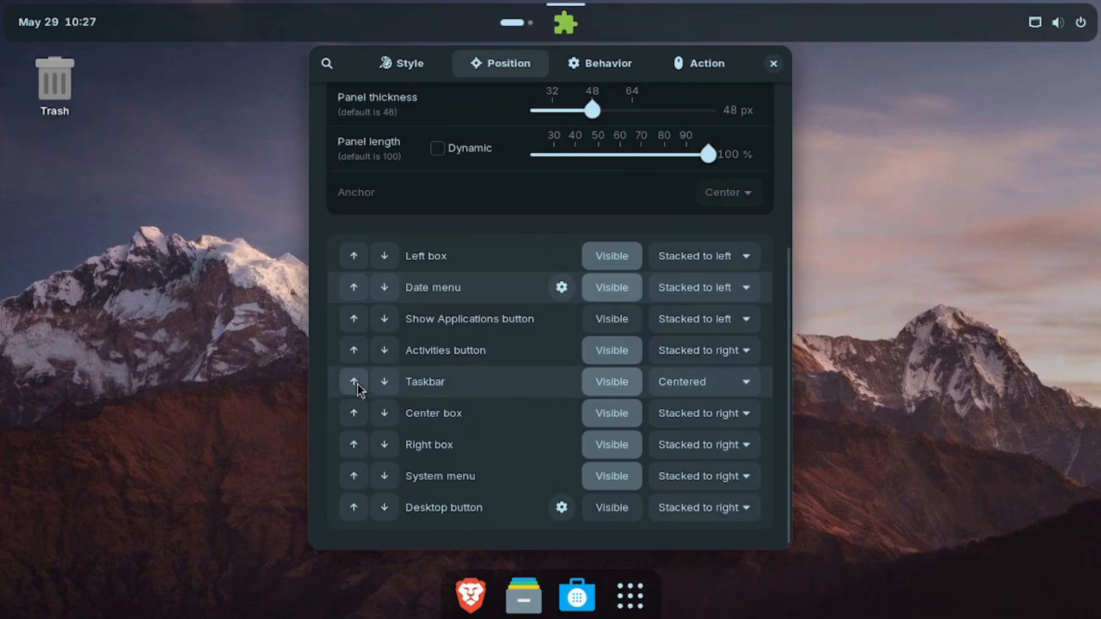
{"action": "left_click", "coordinate": [358, 349]}
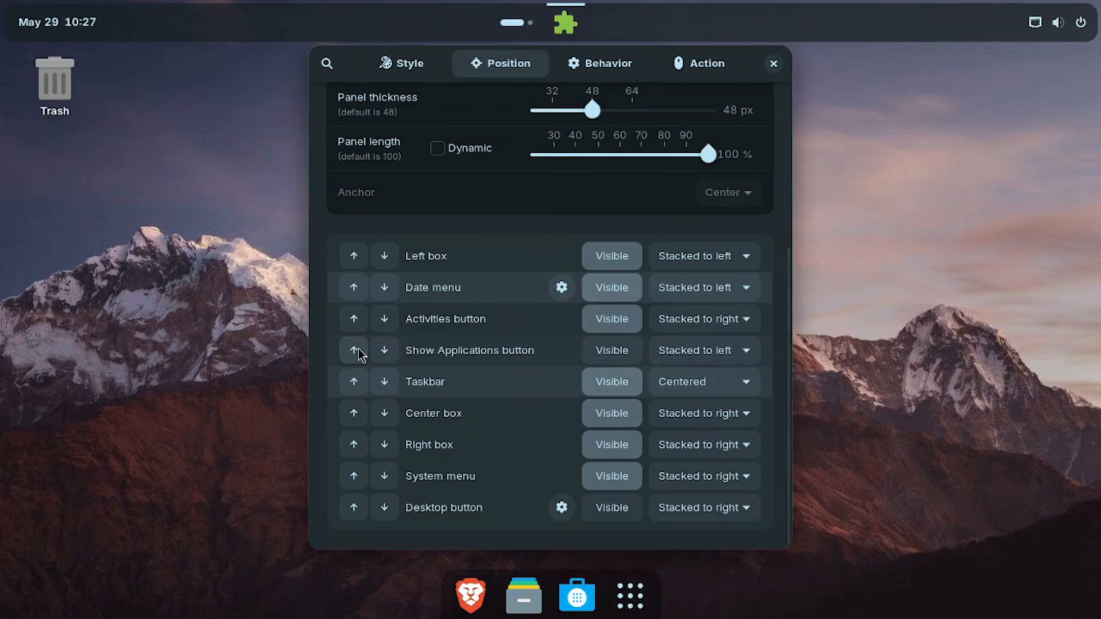
{"action": "left_click", "coordinate": [353, 318]}
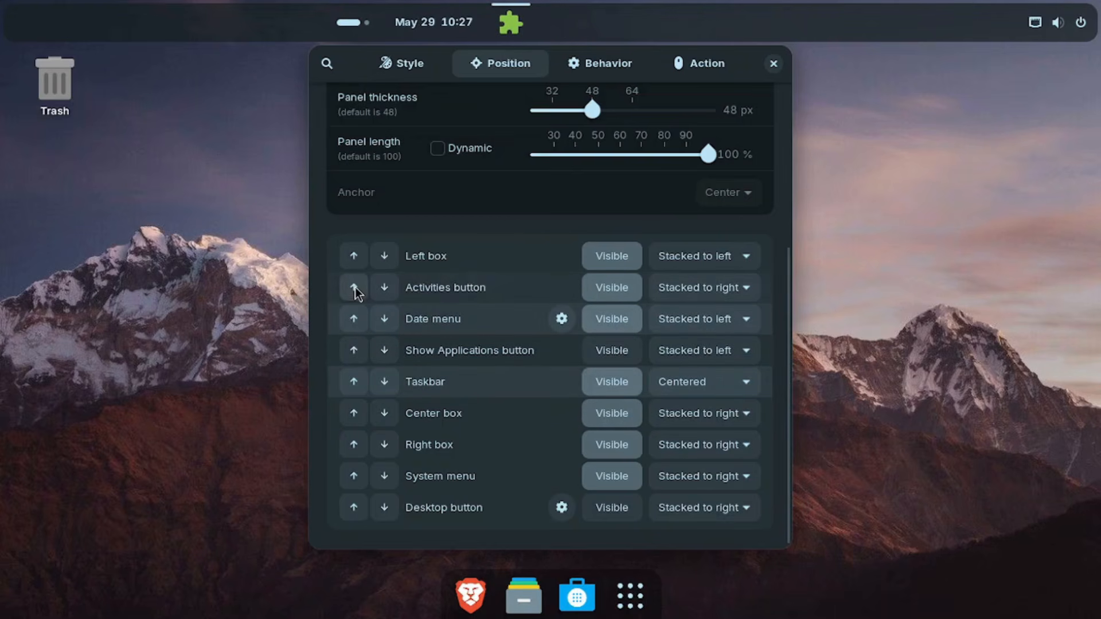
{"action": "left_click", "coordinate": [355, 289]}
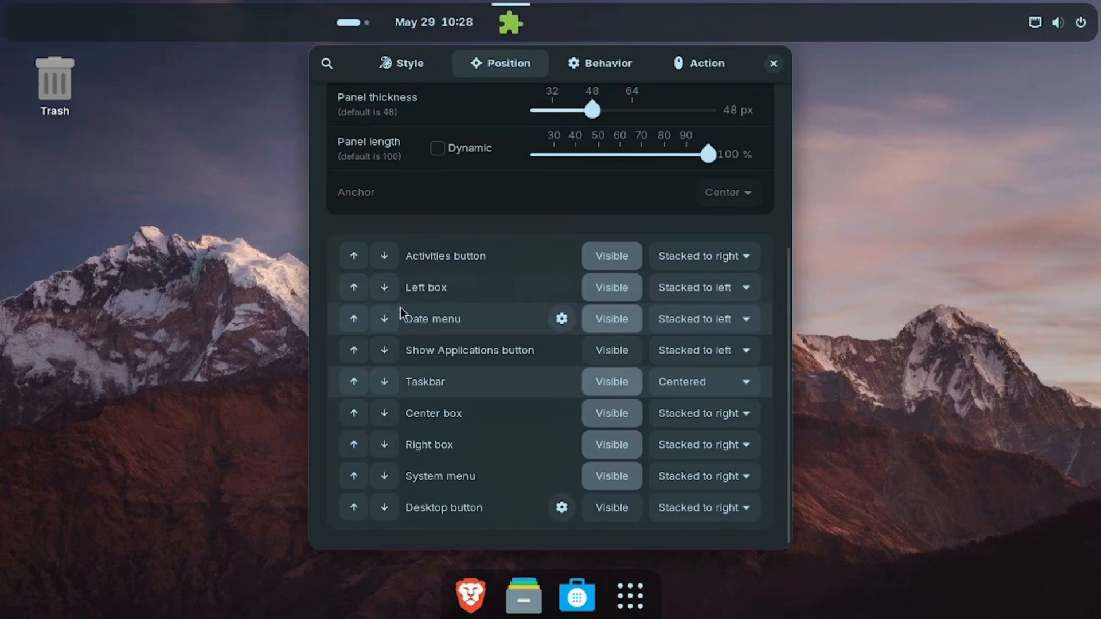
{"action": "left_click", "coordinate": [356, 319]}
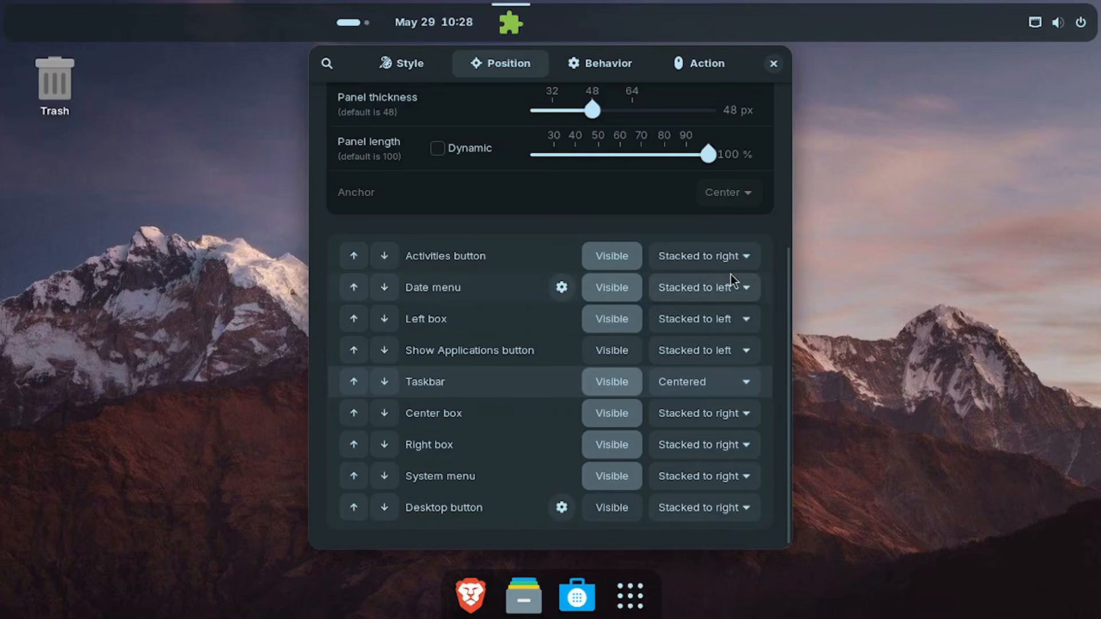
Set the Activities button's placement to Stacked to left, and hide the button from the panel
{"action": "left_click", "coordinate": [737, 260]}
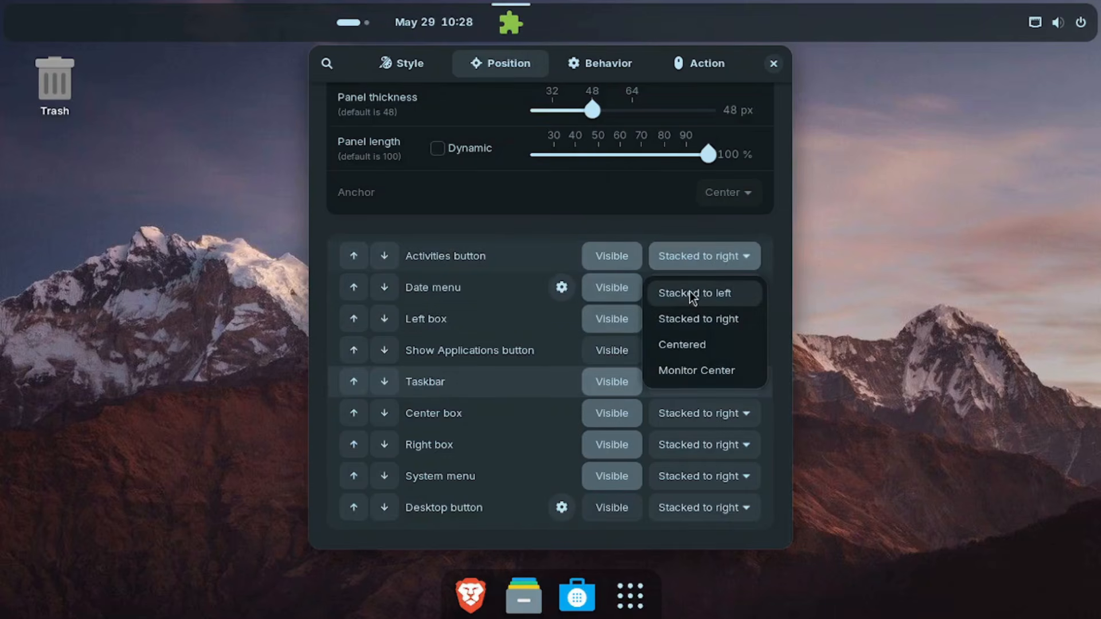
{"action": "left_click", "coordinate": [690, 291]}
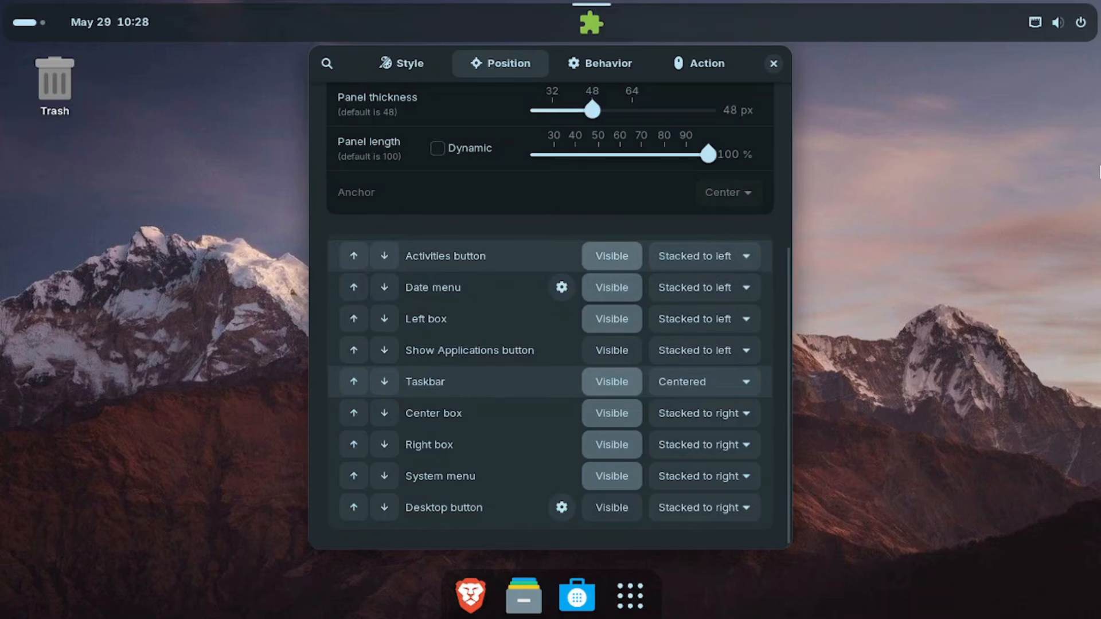
{"action": "left_click", "coordinate": [607, 257]}
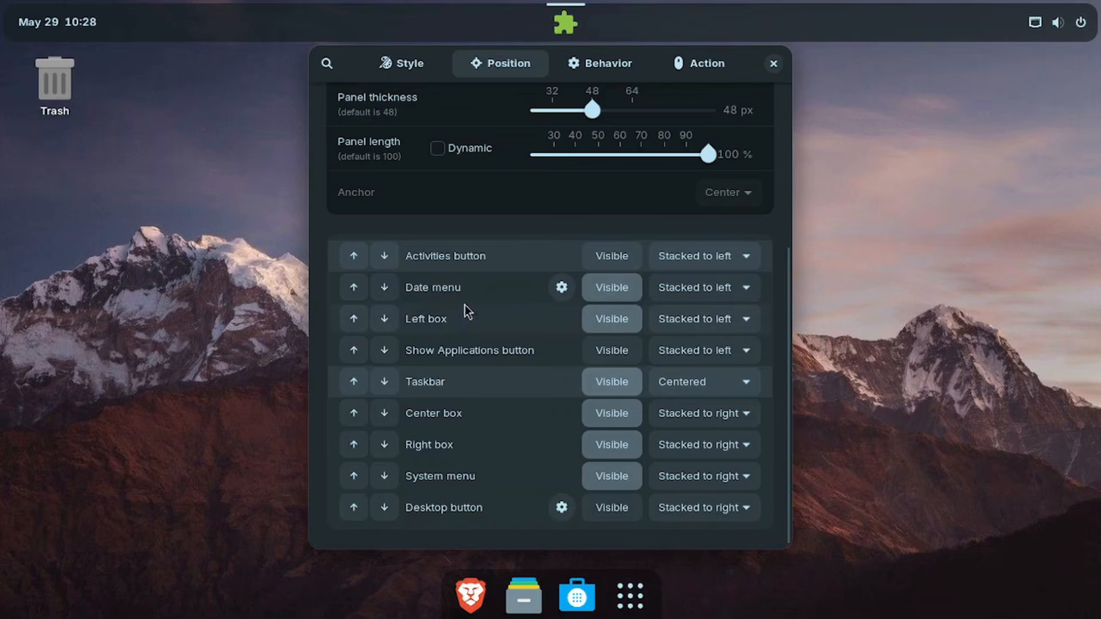
Turn off Date in the Date Menu options
{"action": "left_click", "coordinate": [563, 288]}
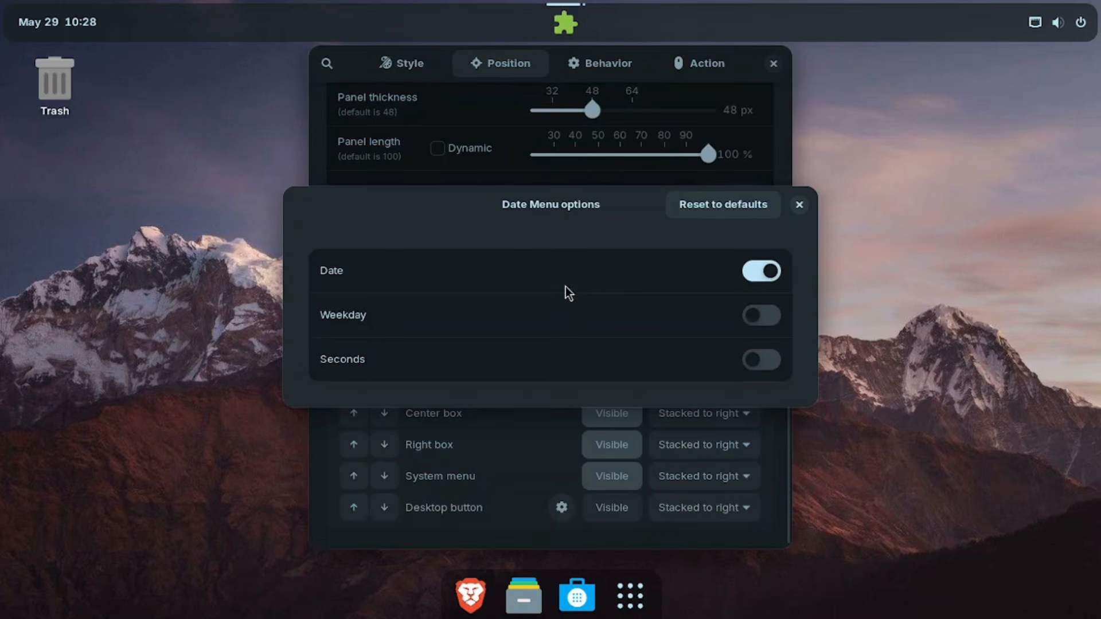
{"action": "left_click", "coordinate": [770, 270]}
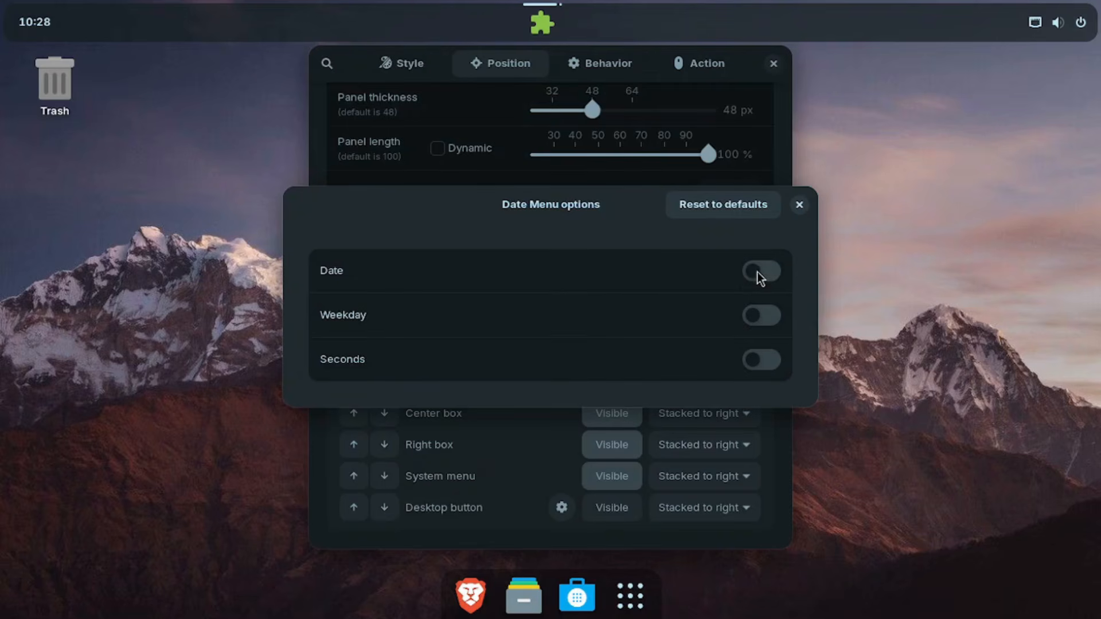
Turn Date back on in the Date Menu options, and close the options and the taskbar settings
{"action": "left_click", "coordinate": [757, 275]}
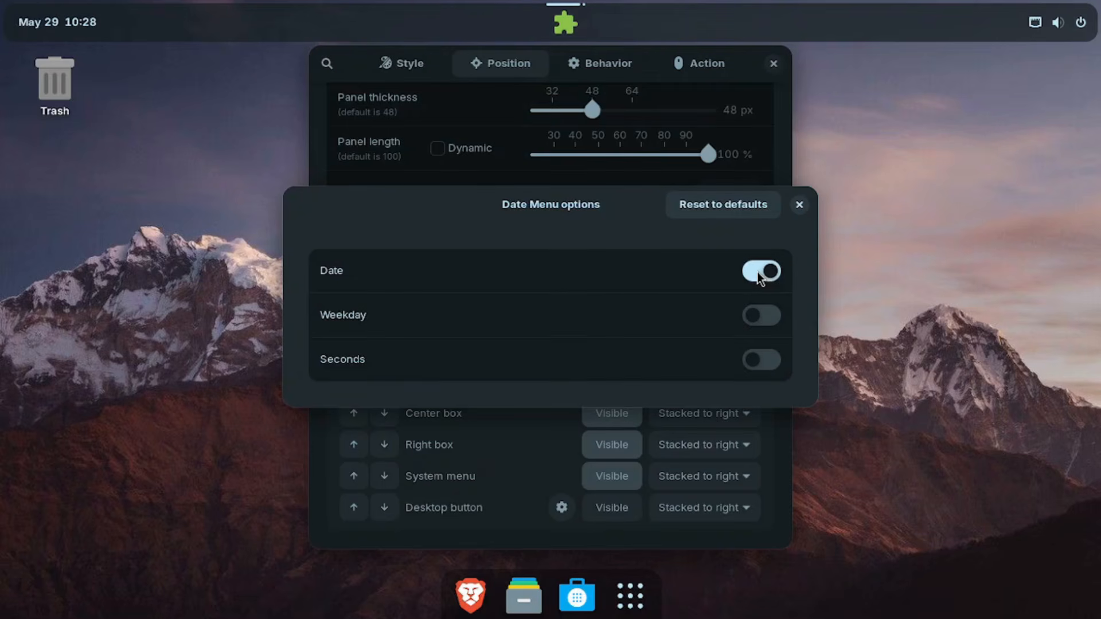
{"action": "left_click", "coordinate": [799, 210]}
{"action": "left_click", "coordinate": [776, 63]}
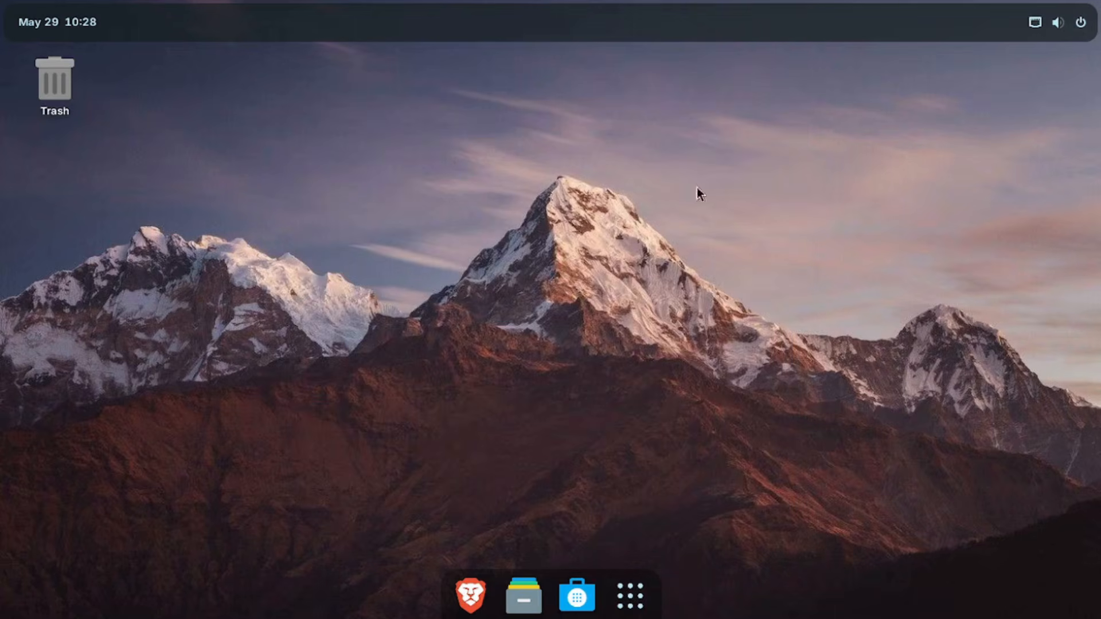
Find the Date & Time page in the system Settings, set the time format to AM / PM, and close Settings
{"action": "left_click", "coordinate": [634, 598]}
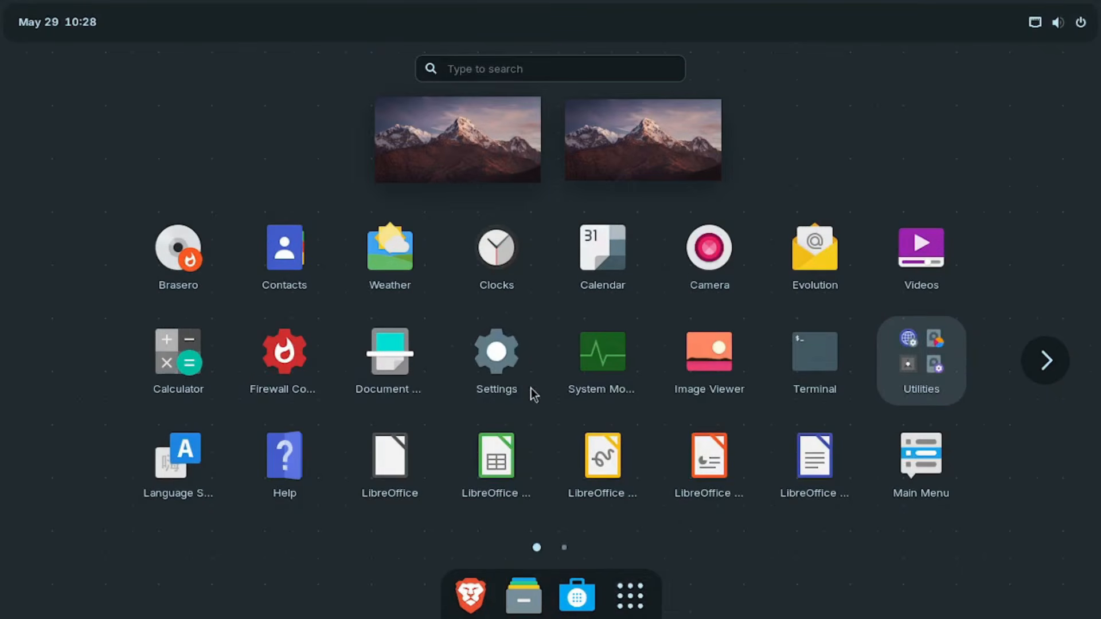
{"action": "left_click", "coordinate": [488, 365]}
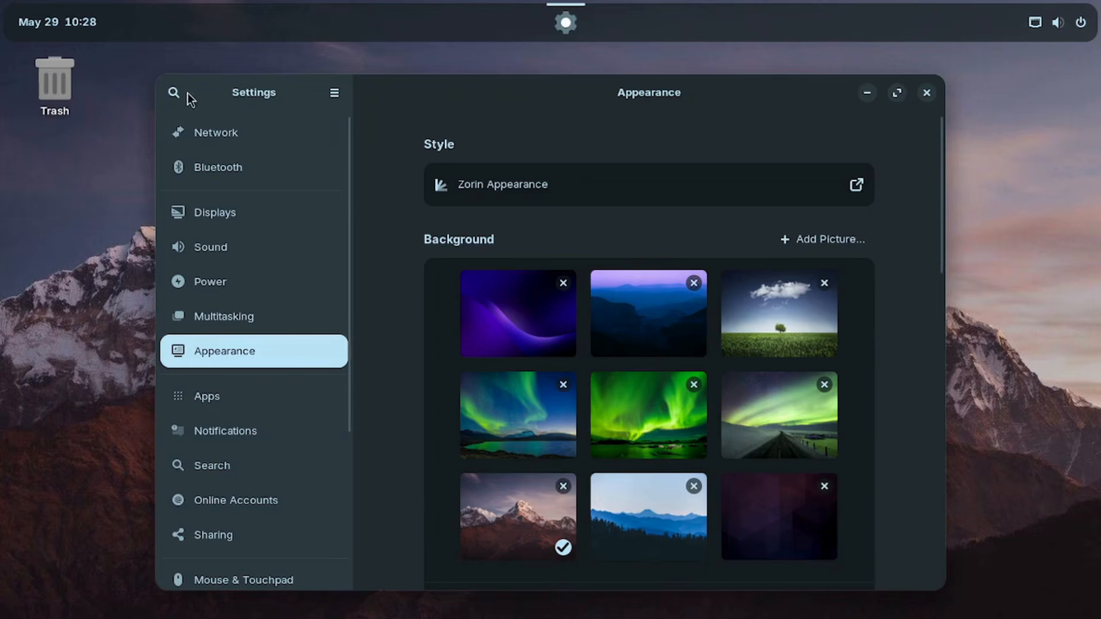
{"action": "left_click", "coordinate": [186, 93]}
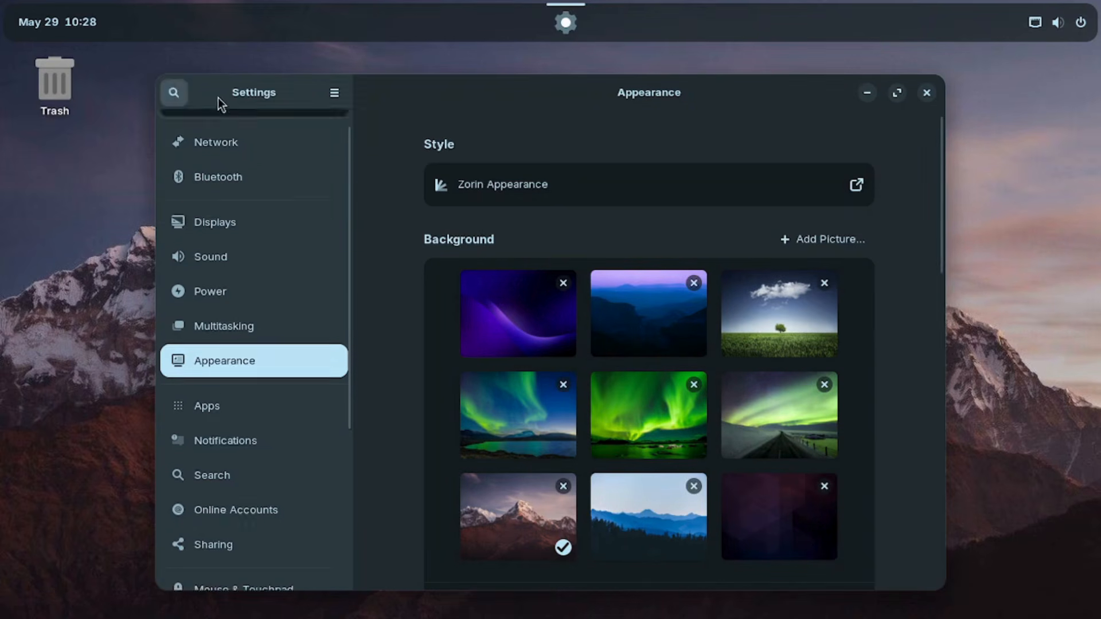
{"action": "type", "text": "date"}
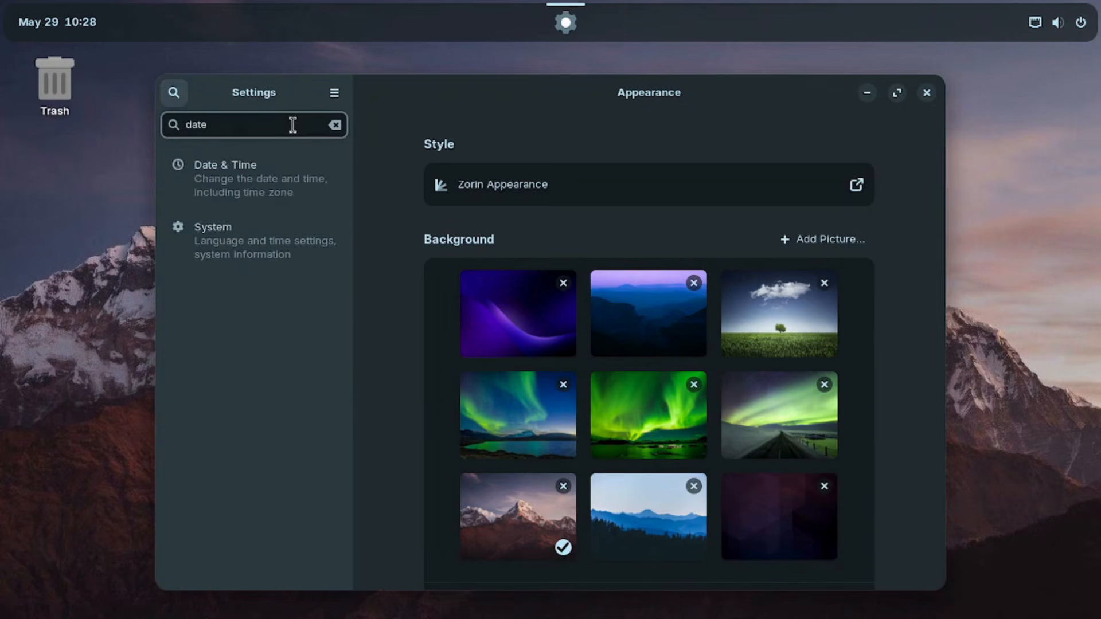
{"action": "left_click", "coordinate": [289, 176]}
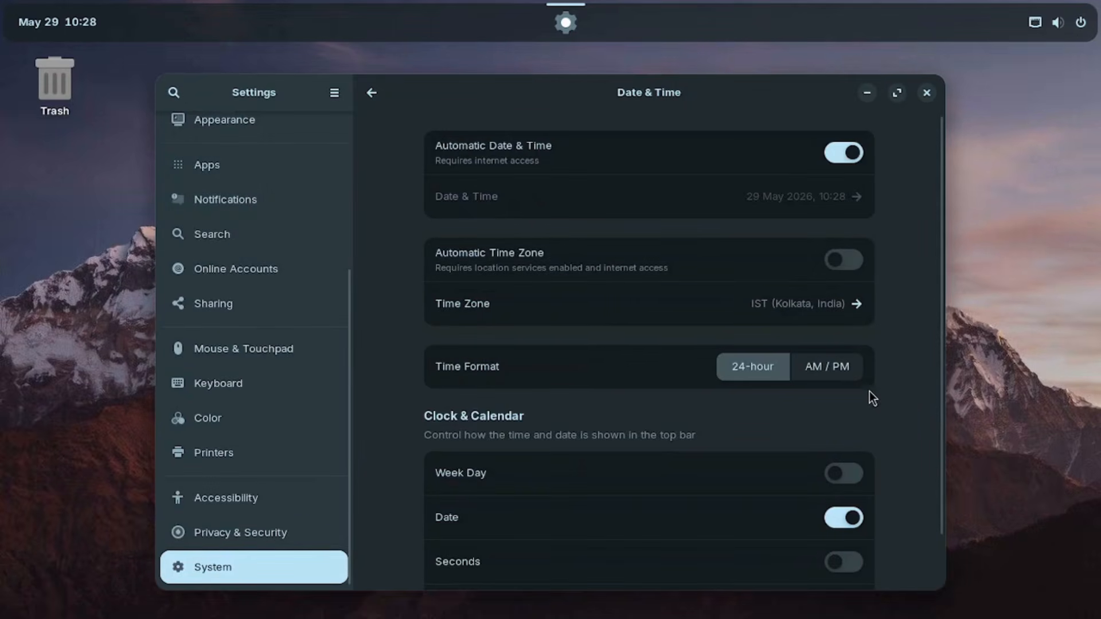
{"action": "left_click", "coordinate": [836, 367]}
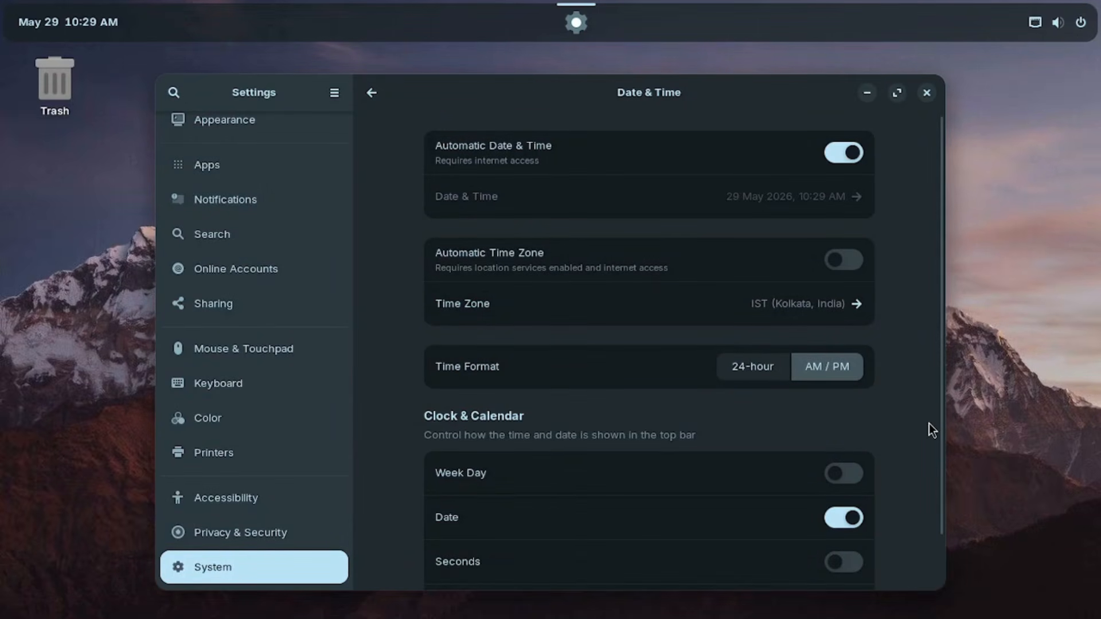
{"action": "left_click", "coordinate": [926, 92]}
Reduce the panel thickness to about 32 px in the Taskbar Settings, and close the settings
{"action": "right_click", "coordinate": [446, 22]}
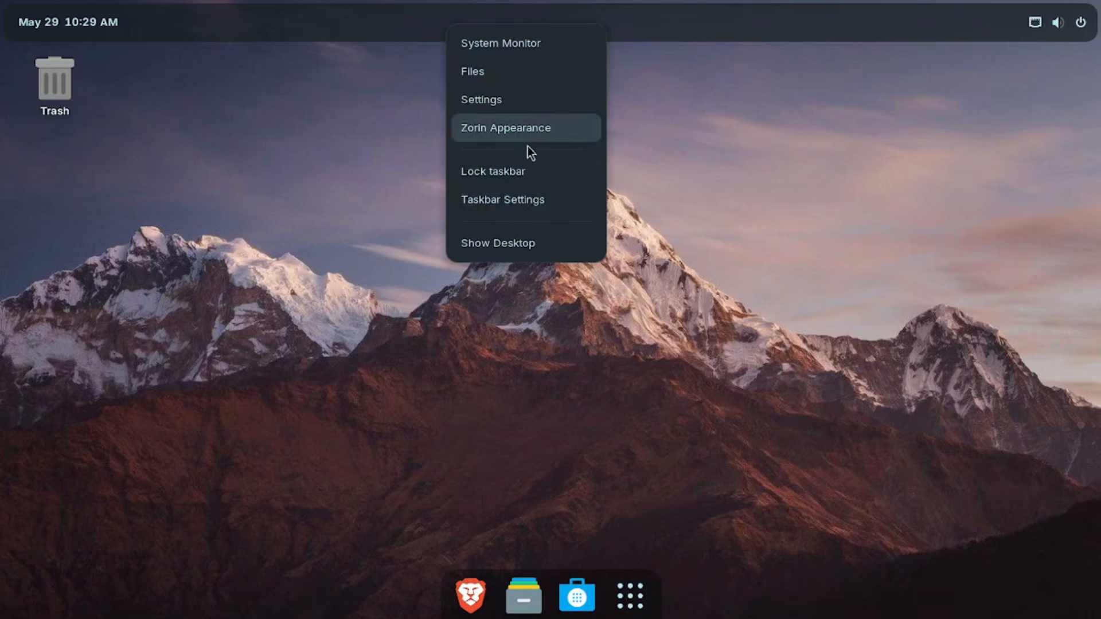
{"action": "left_click", "coordinate": [527, 199]}
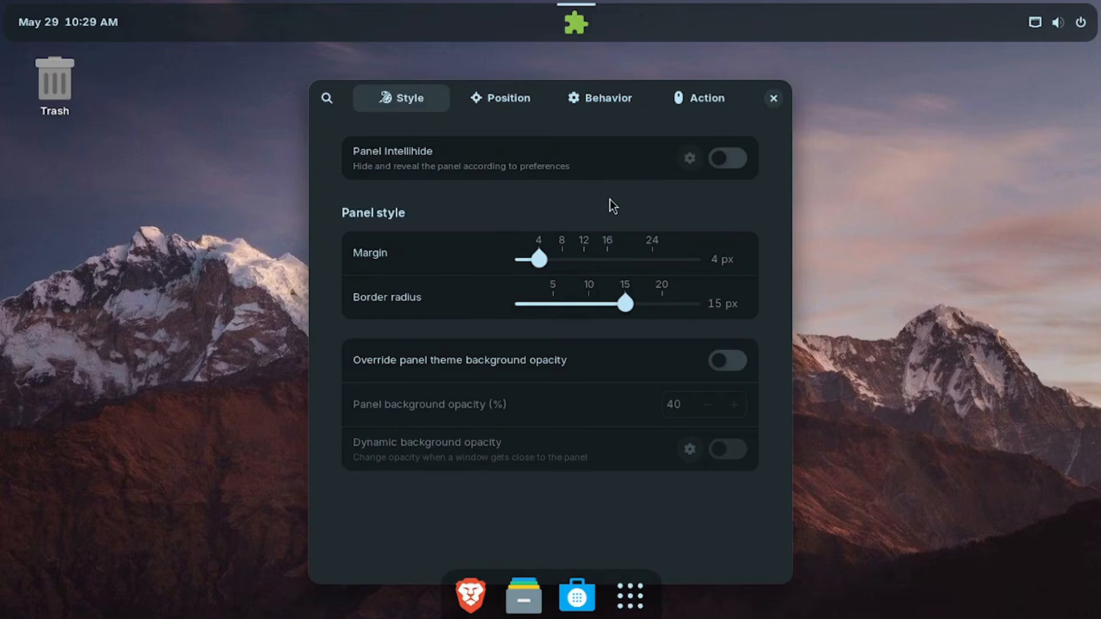
{"action": "left_click", "coordinate": [522, 107]}
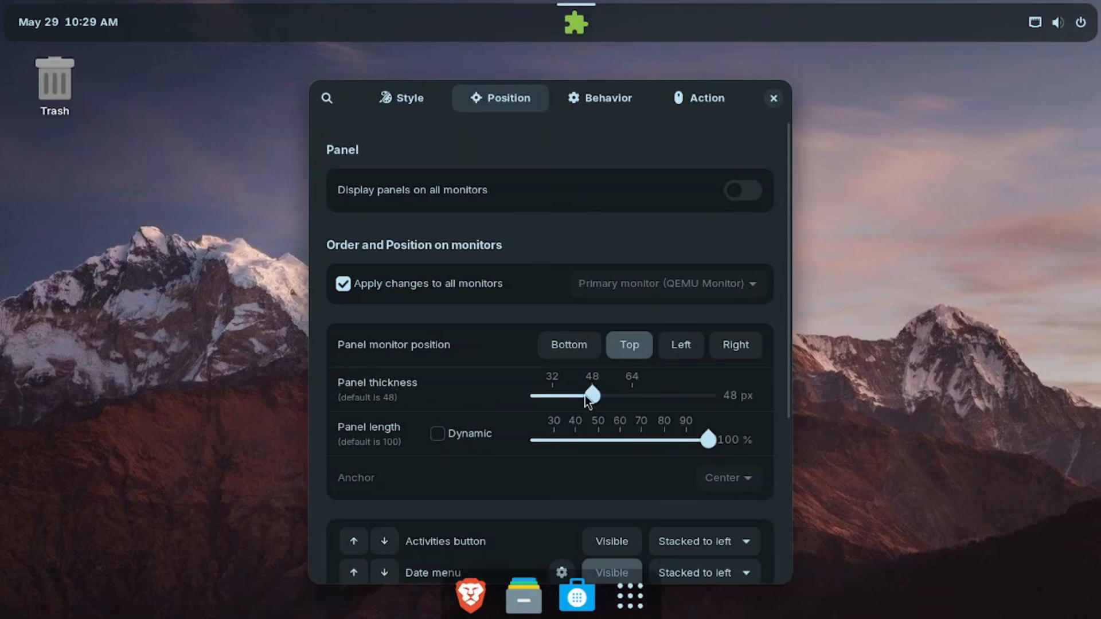
{"action": "left_click_drag", "start_coordinate": [588, 402], "coordinate": [559, 401]}
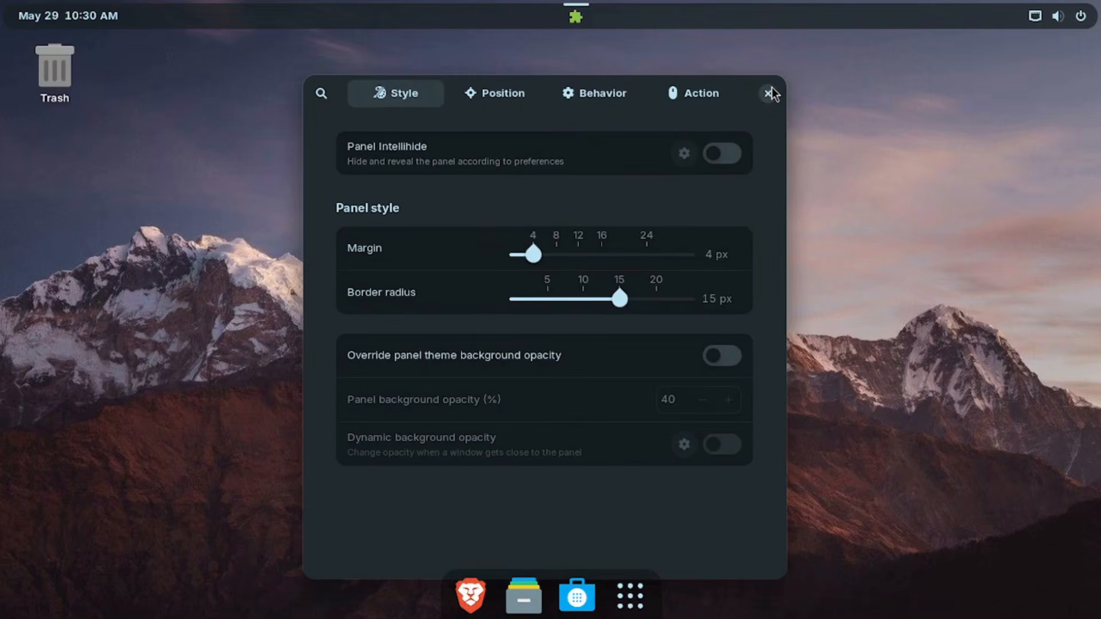
{"action": "left_click", "coordinate": [769, 93]}
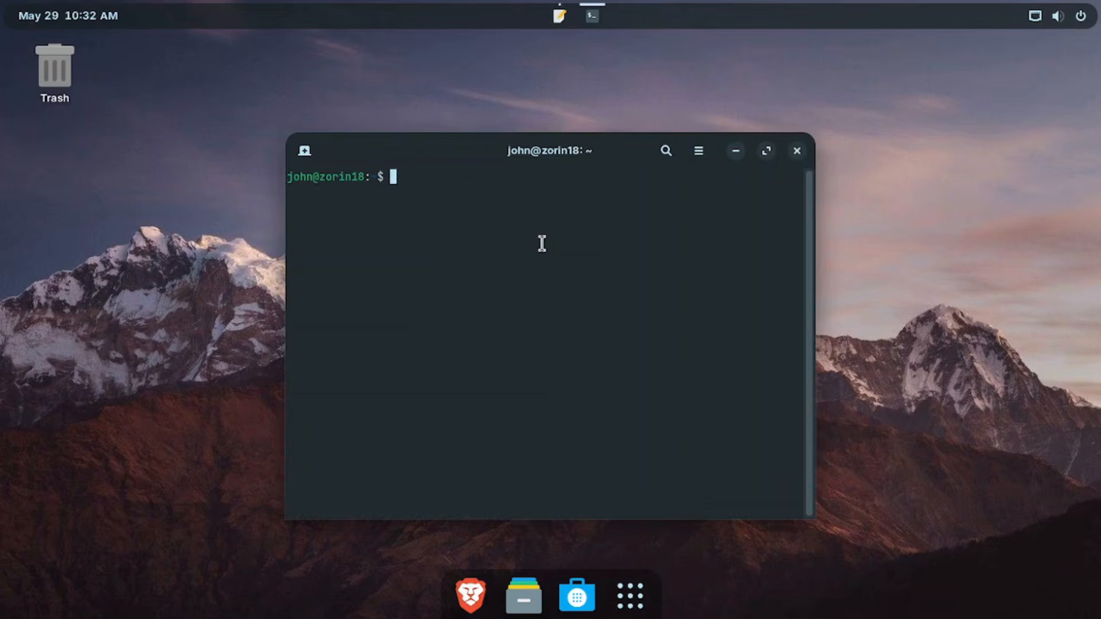
Refresh the package lists with "sudo apt update" in the terminal, and enter the account password
{"action": "type", "text": "sudo apt update"}
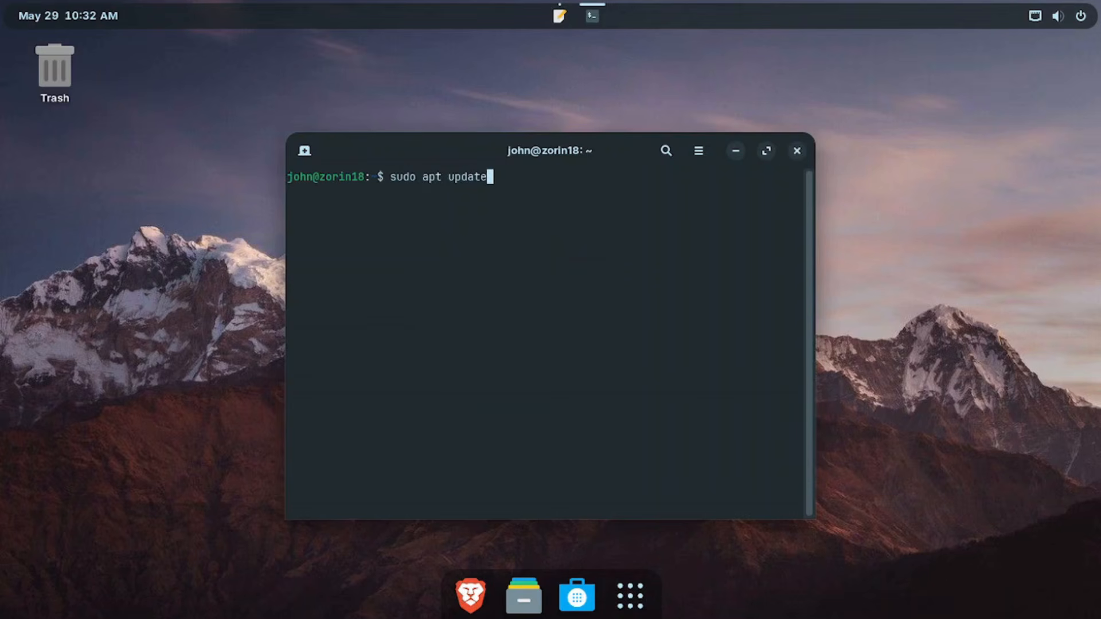
{"action": "key", "text": "Return"}
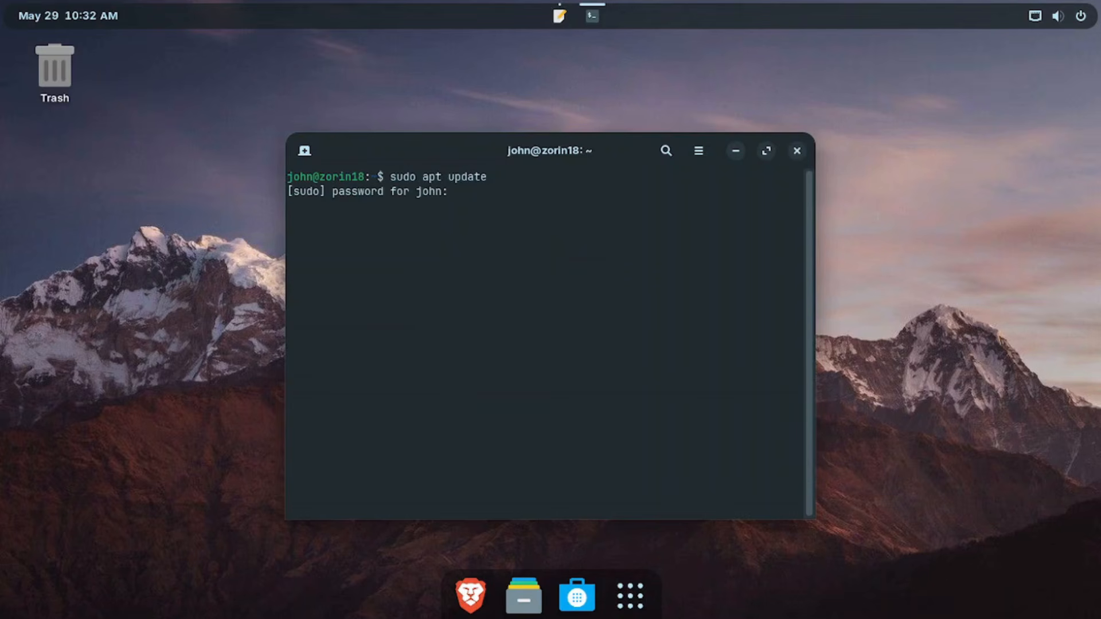
{"action": "type", "text": "*************"}
{"action": "key", "text": "Return"}
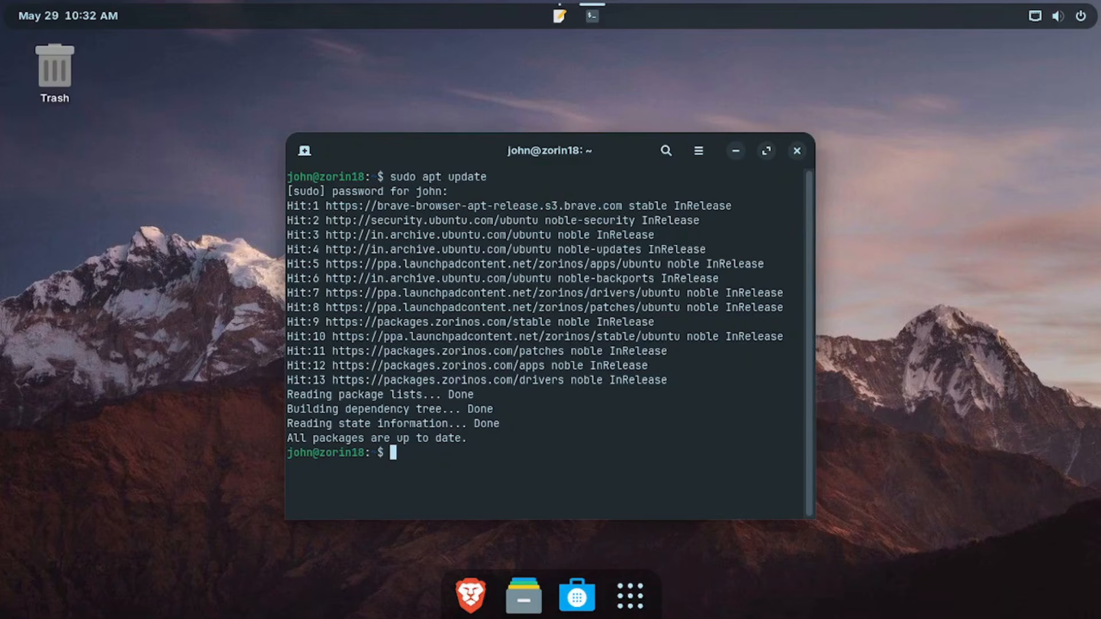
Clear the terminal and install Conky with "sudo apt install conky-all", accepting the installation
{"action": "key", "text": "ctrl+l"}
{"action": "type", "text": "sudo ap"}
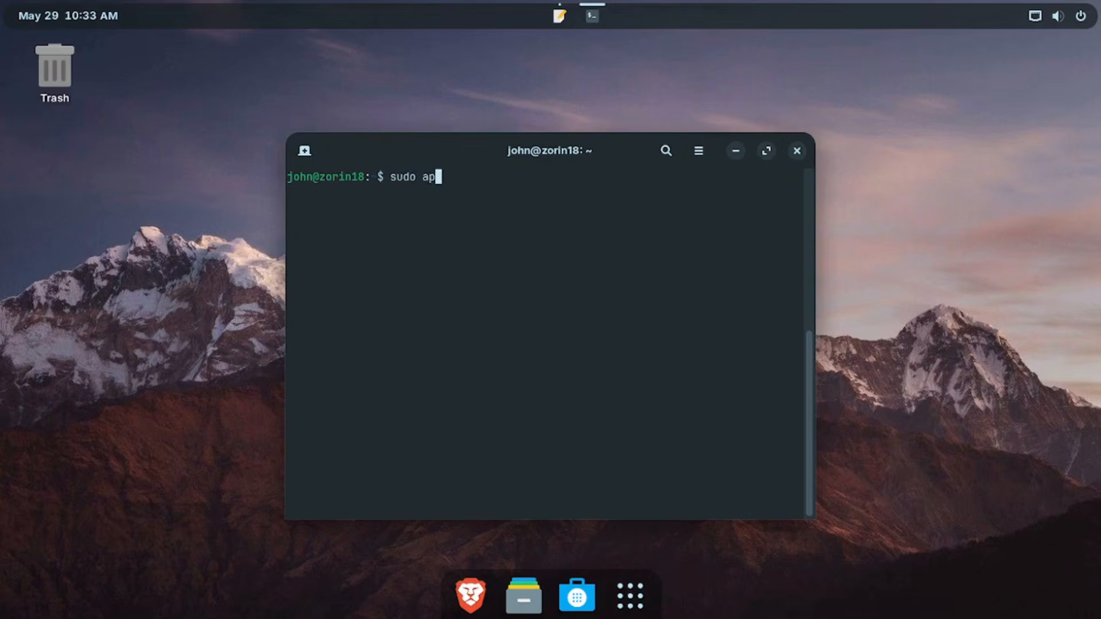
{"action": "type", "text": "t install conky-all"}
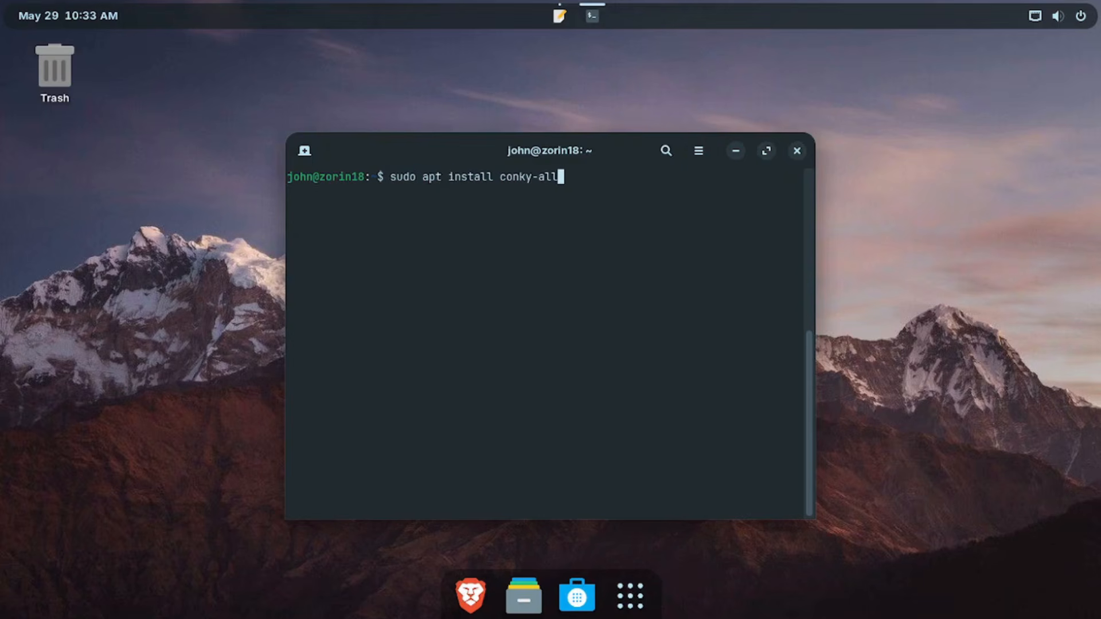
{"action": "key", "text": "Return"}
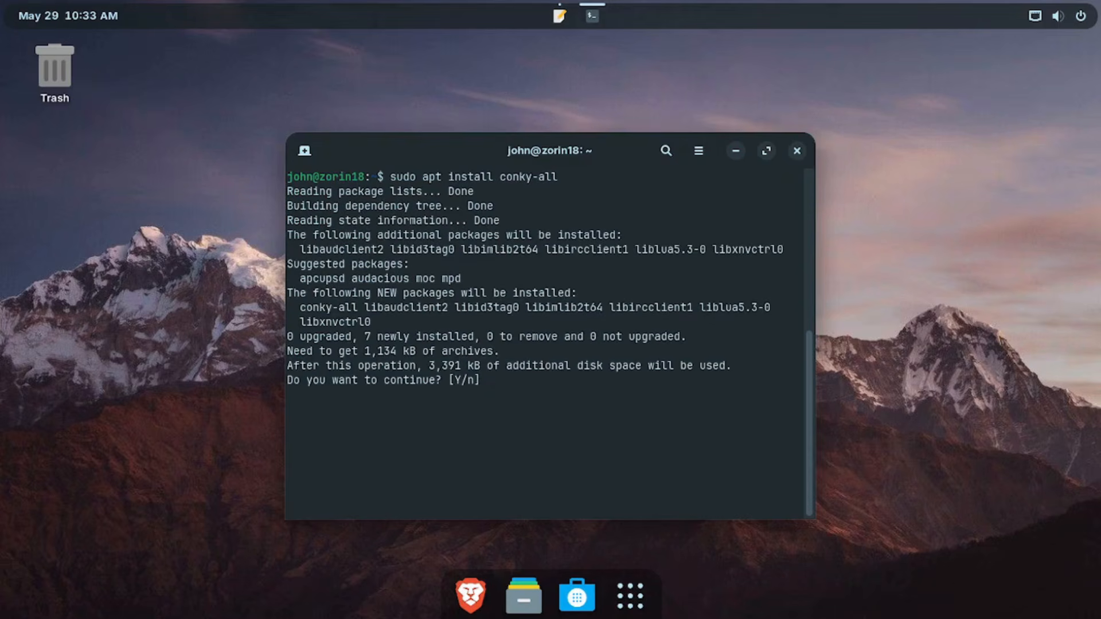
{"action": "key", "text": "Return"}
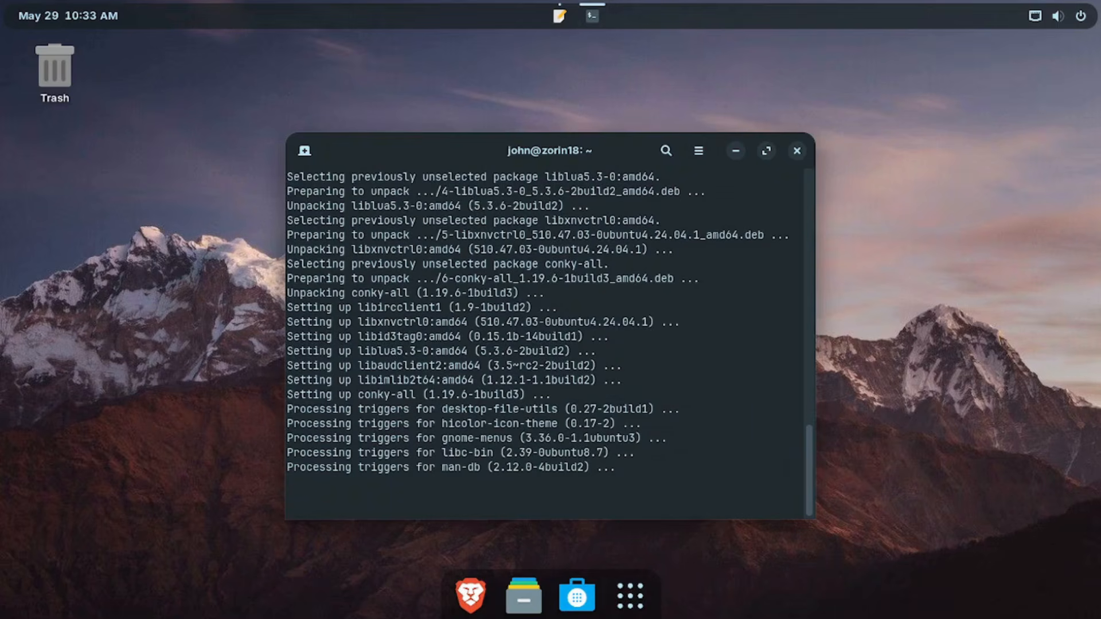
Clear the terminal, create the Conky configuration folder with "mkdir -p ~/.config/conky", and exit the terminal
{"action": "key", "text": "ctrl+l"}
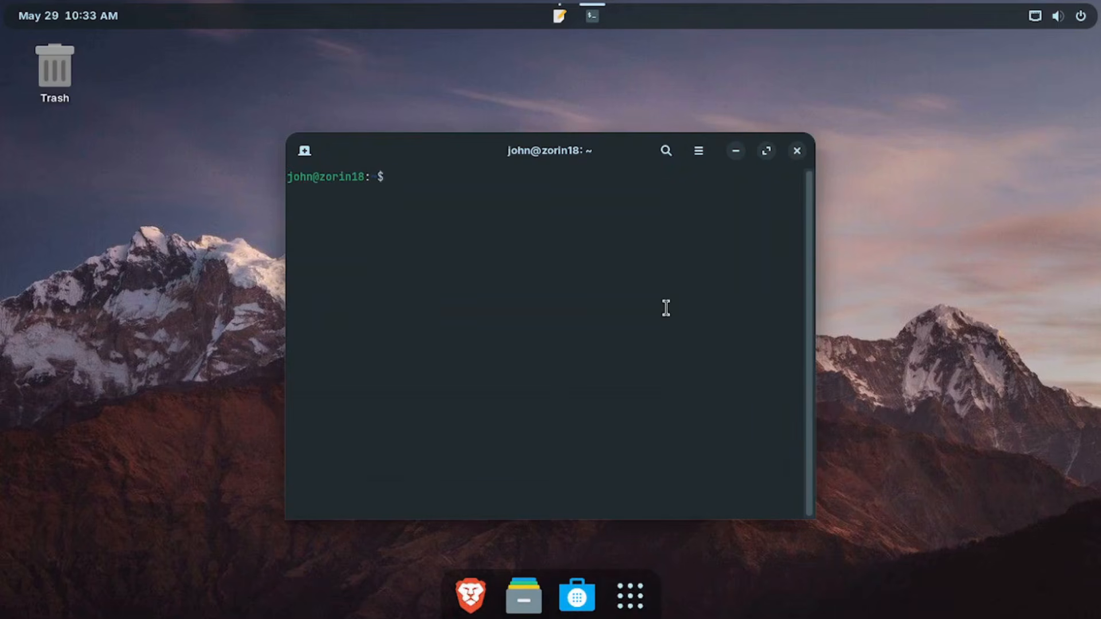
{"action": "type", "text": "mkdir -p ~/.config/conky"}
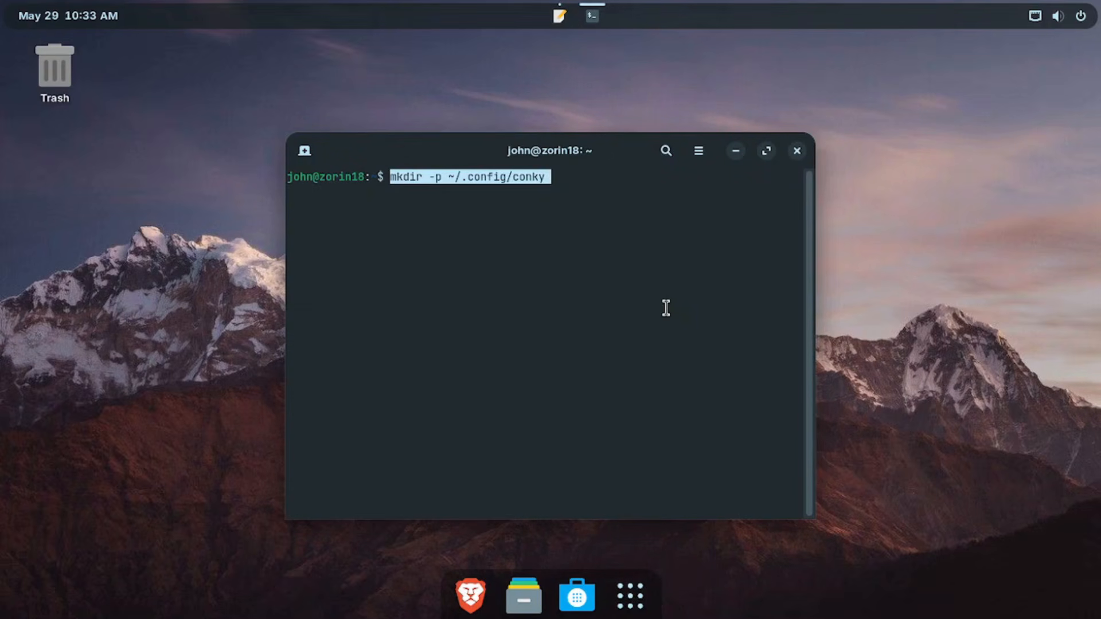
{"action": "key", "text": "Return"}
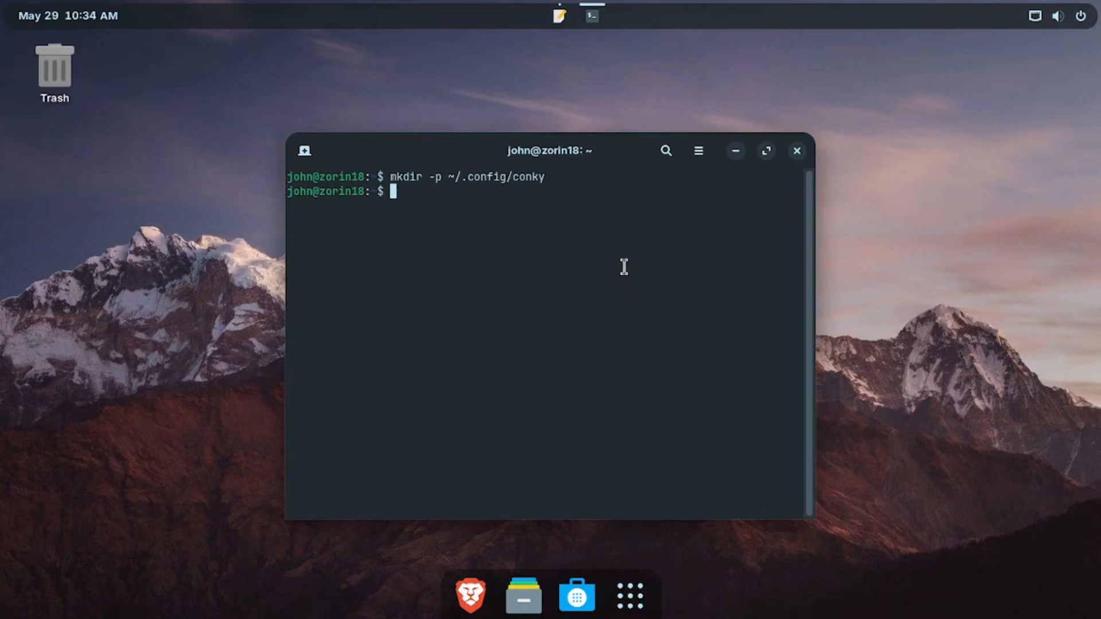
{"action": "type", "text": "exit"}
{"action": "key", "text": "Return"}
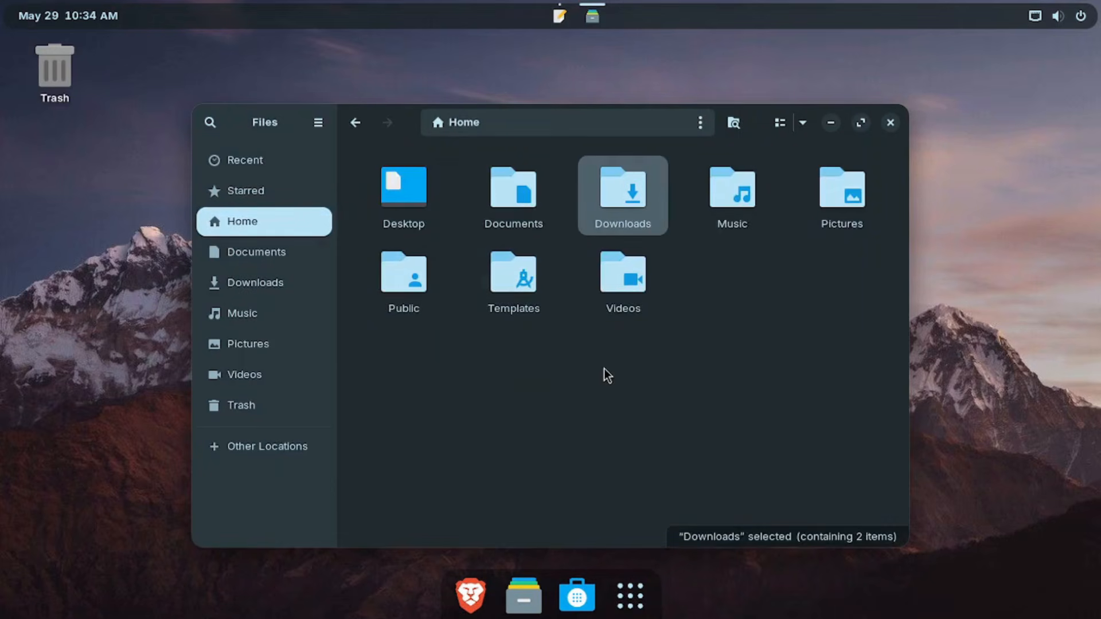
Show the hidden files in the Home folder and open the conky folder inside .config
{"action": "left_click", "coordinate": [603, 369]}
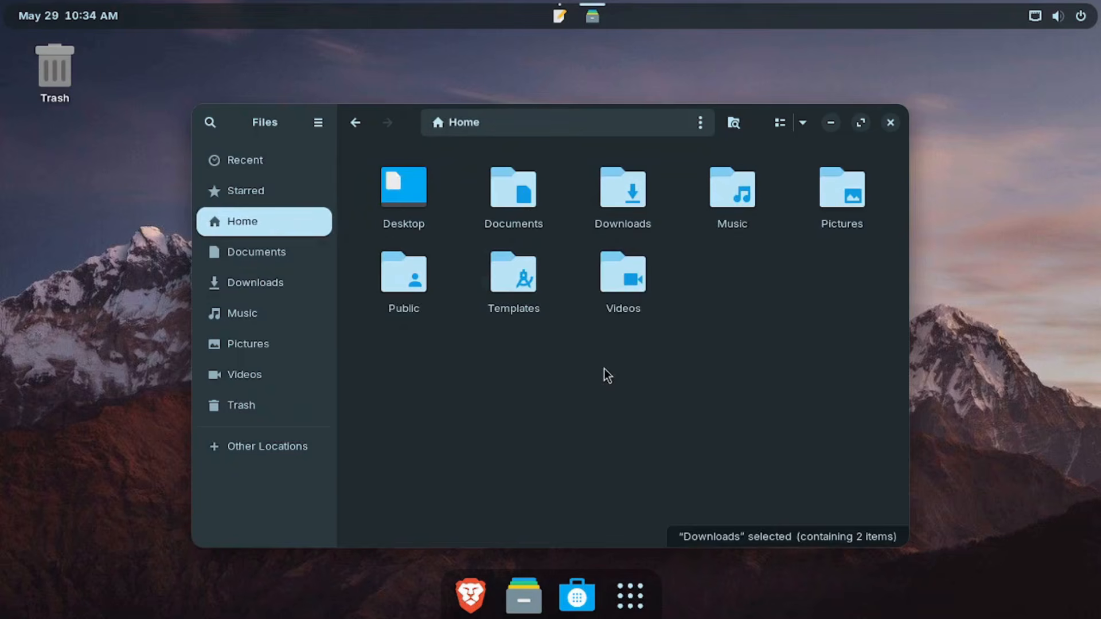
{"action": "key", "text": "ctrl+h"}
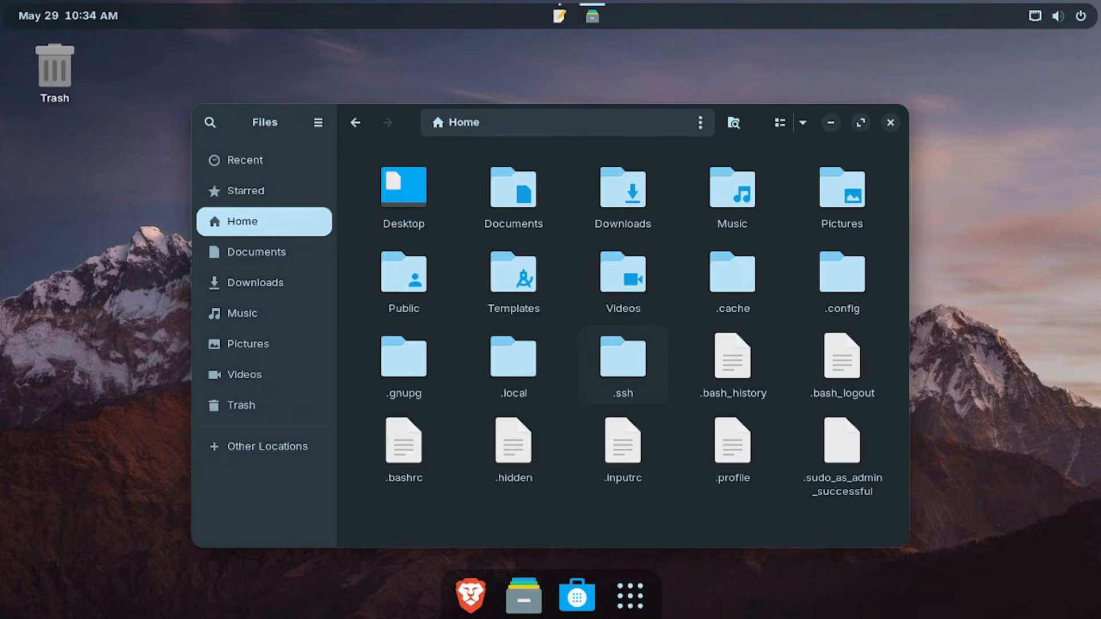
{"action": "left_click", "coordinate": [838, 295]}
{"action": "double_click", "coordinate": [838, 295]}
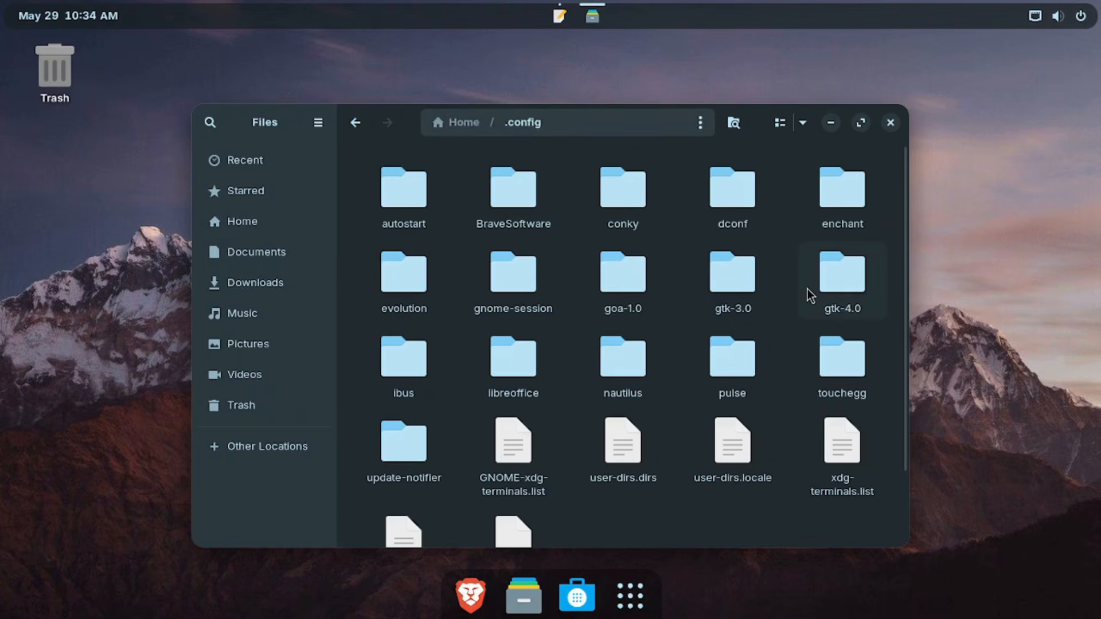
{"action": "double_click", "coordinate": [613, 197]}
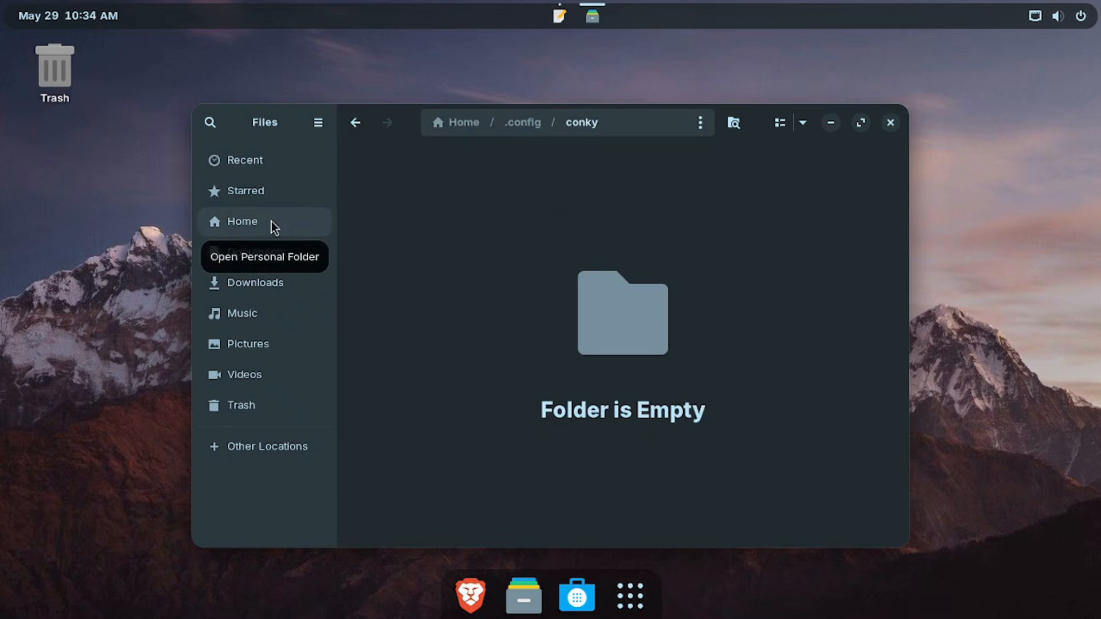
Copy the MX-ToDo folder from Downloads
{"action": "left_click", "coordinate": [280, 283]}
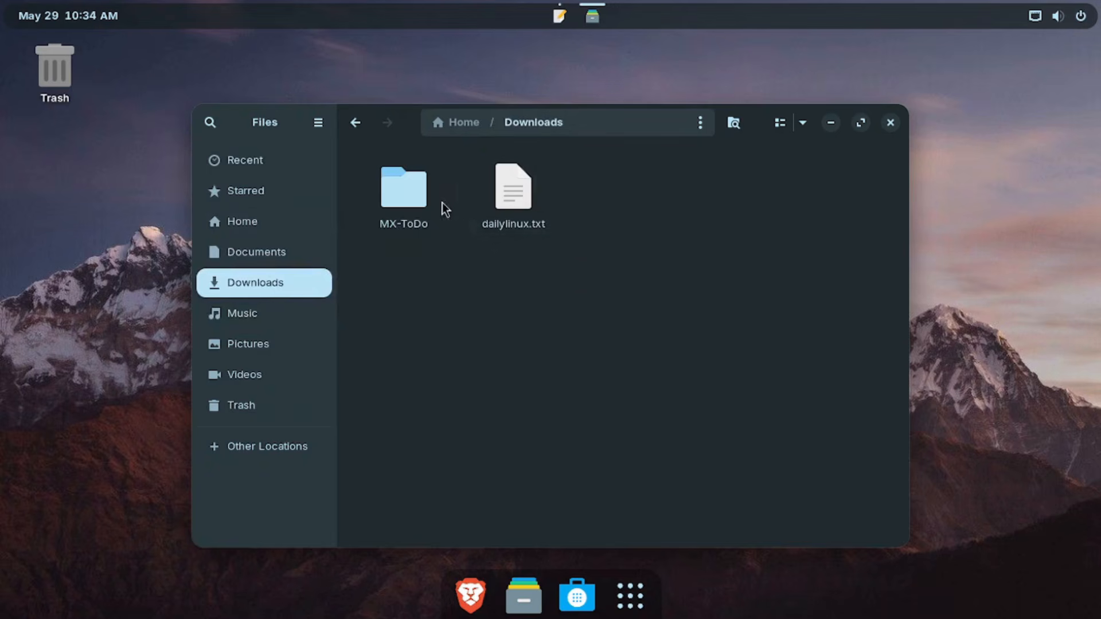
{"action": "right_click", "coordinate": [408, 208]}
{"action": "left_click", "coordinate": [463, 274]}
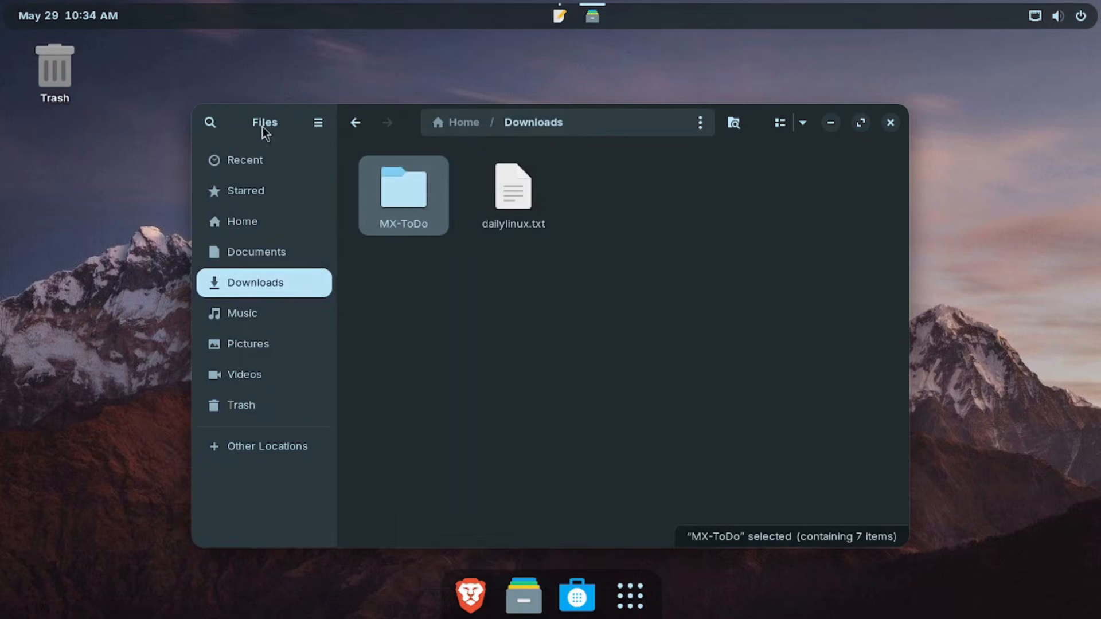
Return to the conky folder inside .config in Home, and paste the MX-ToDo folder there
{"action": "left_click", "coordinate": [354, 126]}
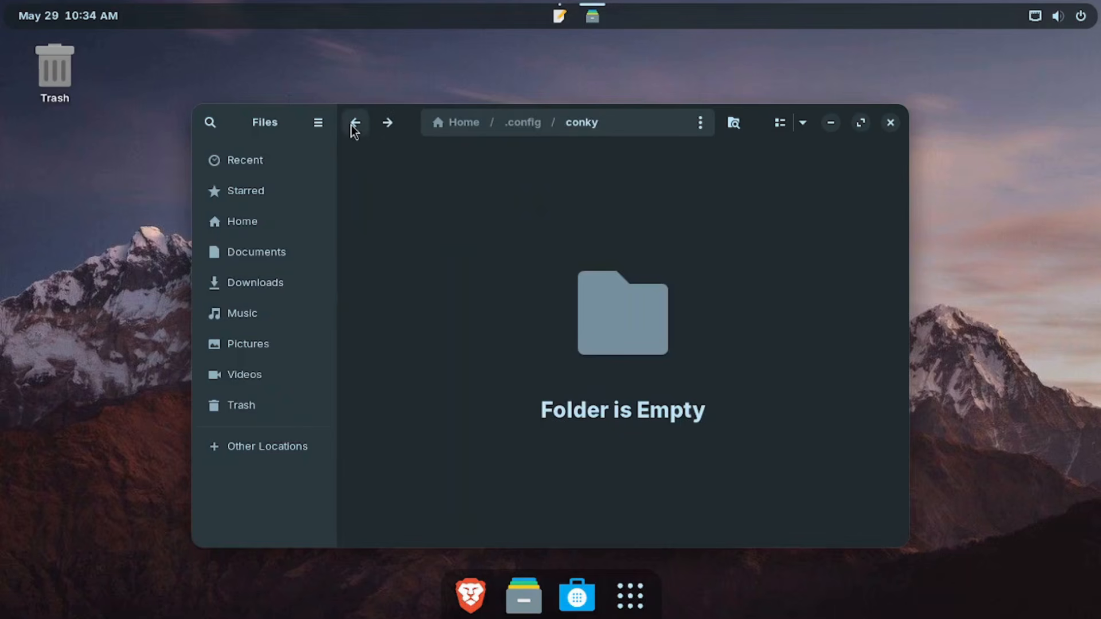
{"action": "left_click", "coordinate": [269, 220]}
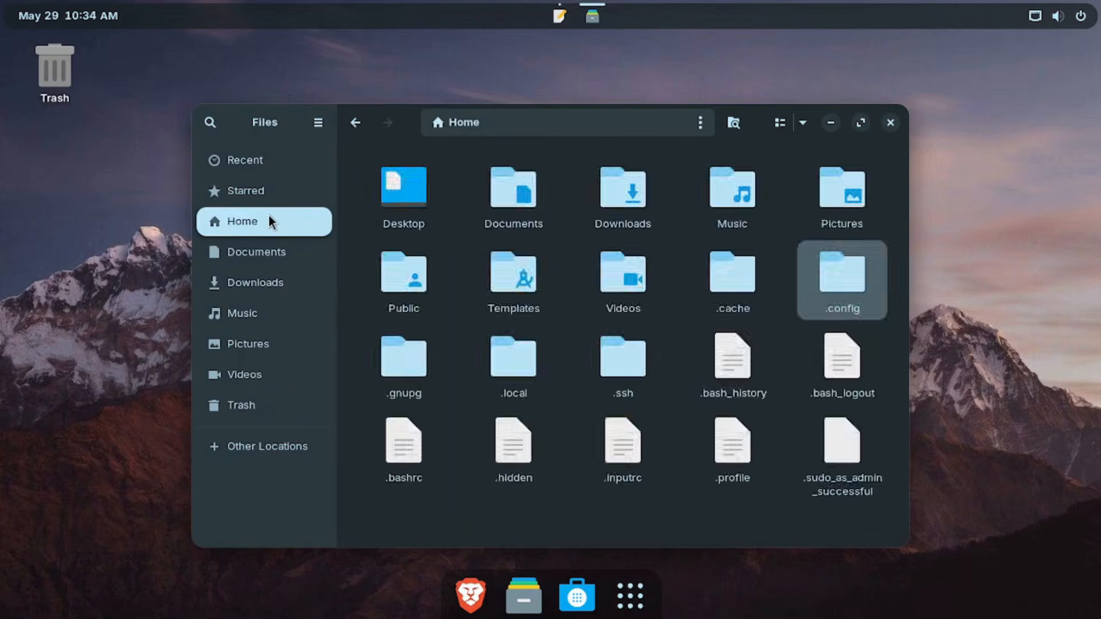
{"action": "double_click", "coordinate": [839, 288]}
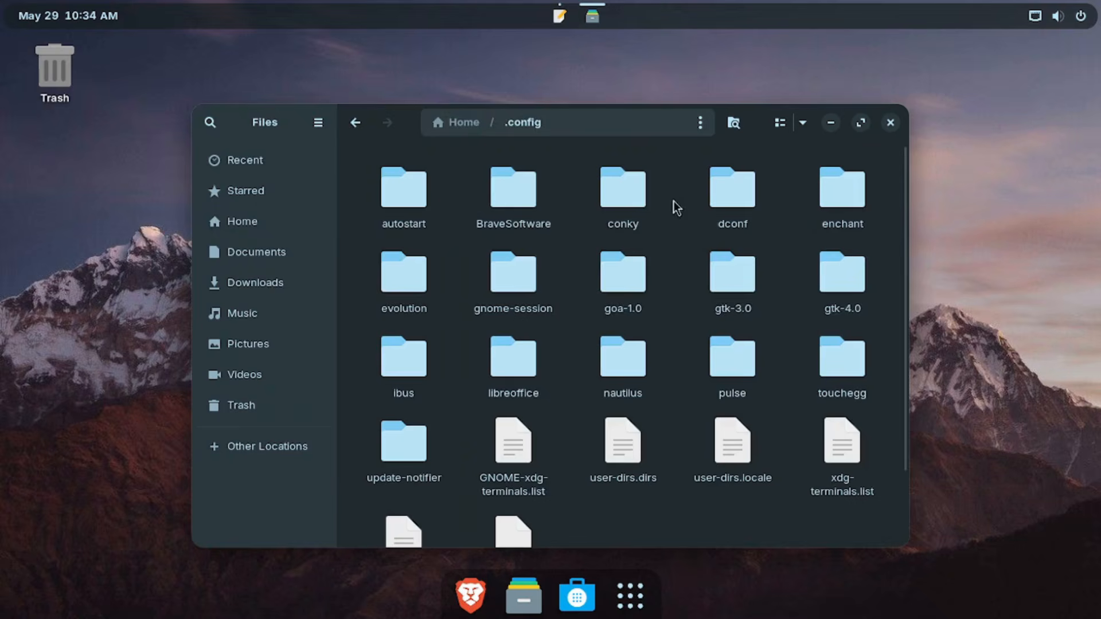
{"action": "double_click", "coordinate": [627, 201]}
{"action": "right_click", "coordinate": [545, 199]}
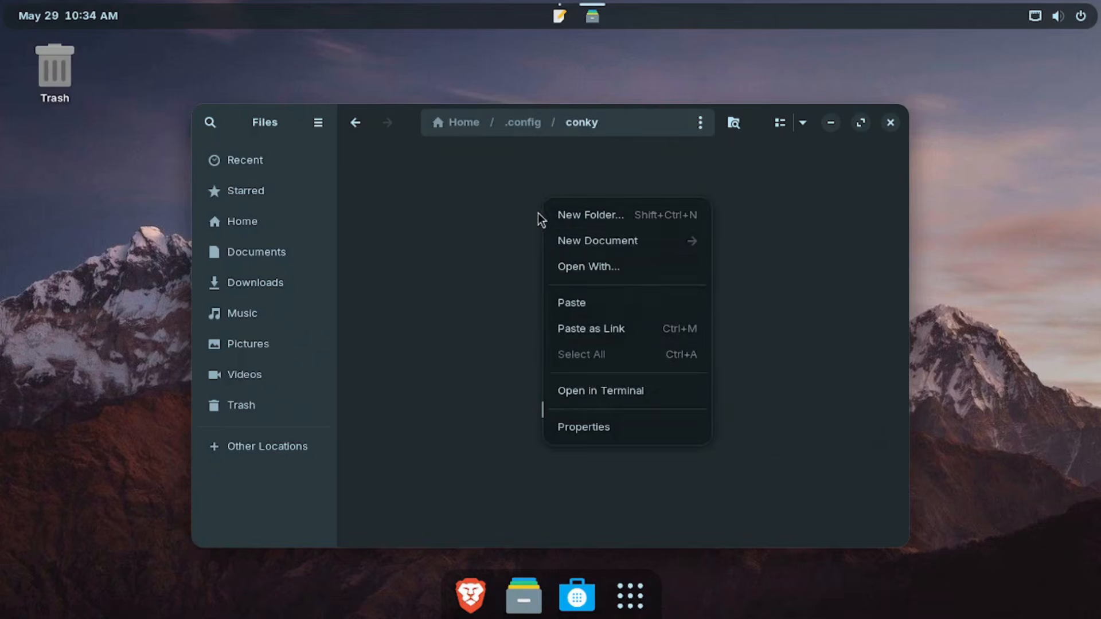
{"action": "left_click", "coordinate": [580, 302]}
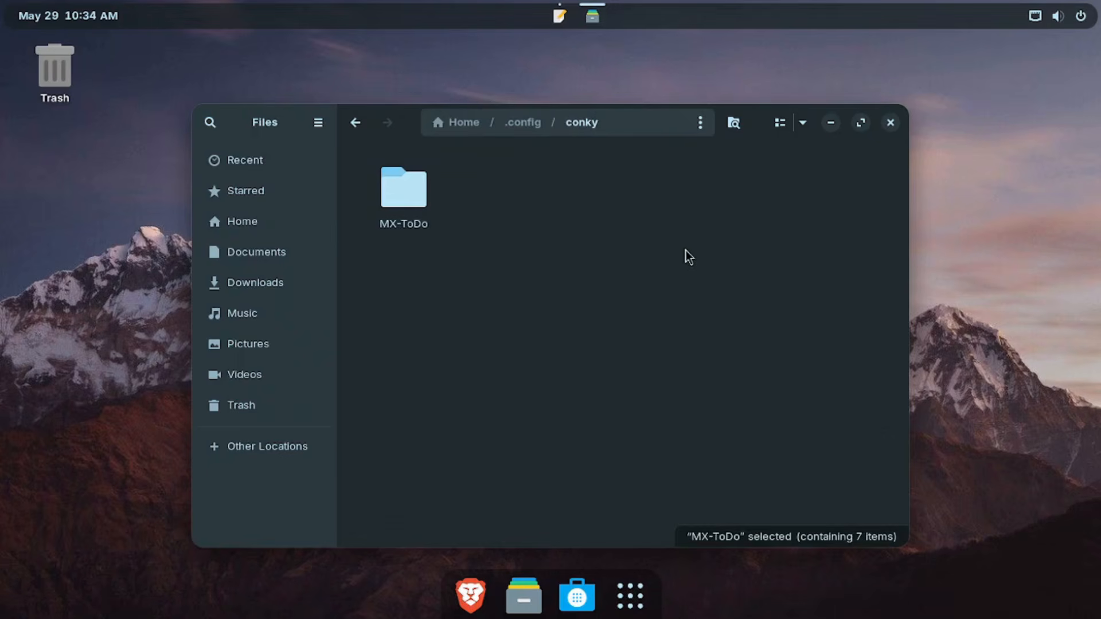
Close the file manager and create the local bin folder from a terminal with "mkdir -p ~/.local/bin"
{"action": "left_click", "coordinate": [888, 124]}
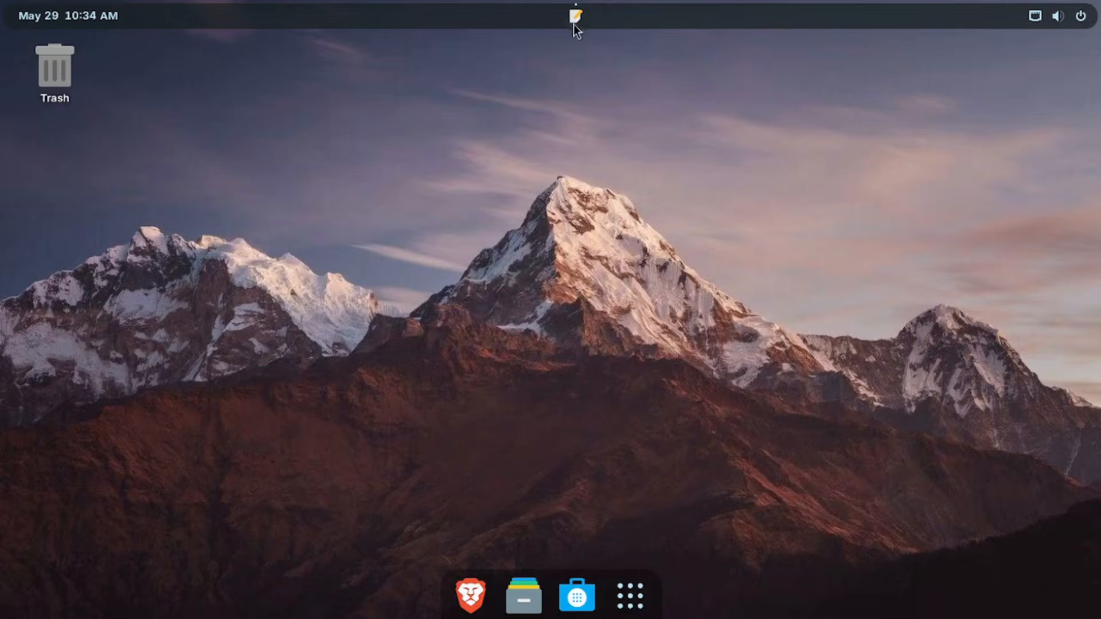
{"action": "key", "text": "ctrl+alt+t"}
{"action": "key", "text": "ctrl+shift+v"}
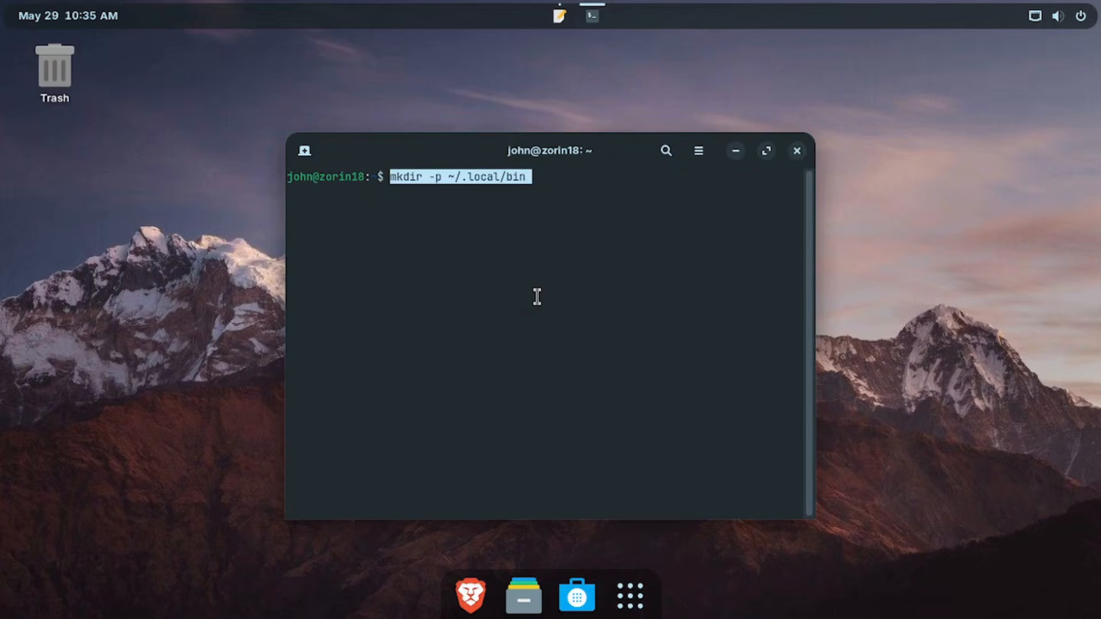
{"action": "key", "text": "Return"}
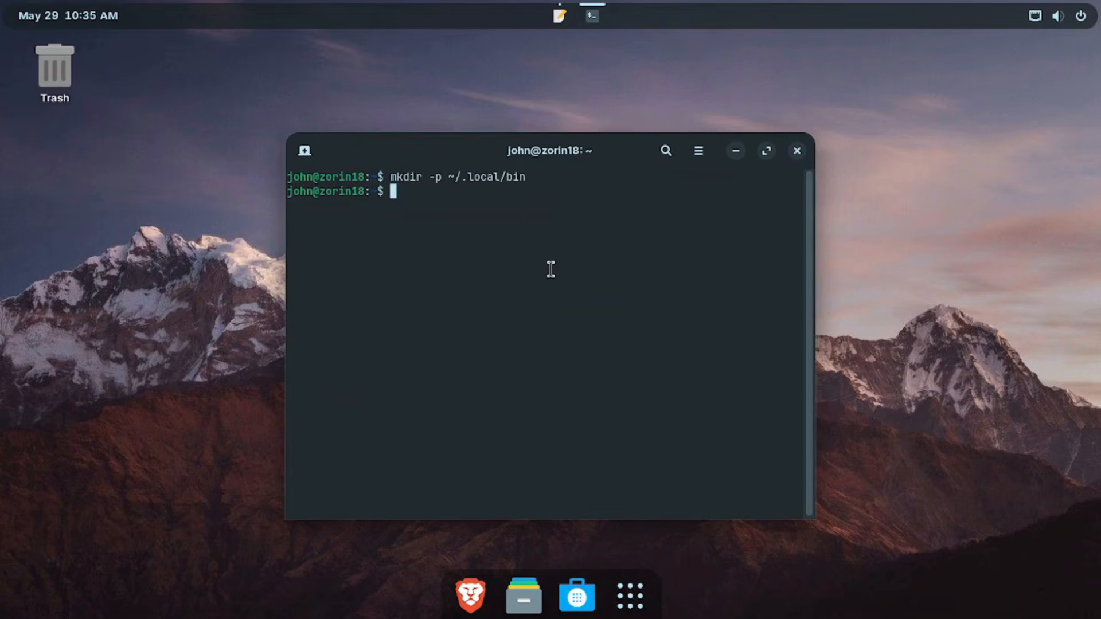
Create ~/.local/bin/conky-todo.sh in nano as a bash script running conky -c in the background with .config/conky/MX-ToDo/todo_sys.conf, and save it
{"action": "key", "text": "ctrl+shift+v"}
{"action": "key", "text": "Return"}
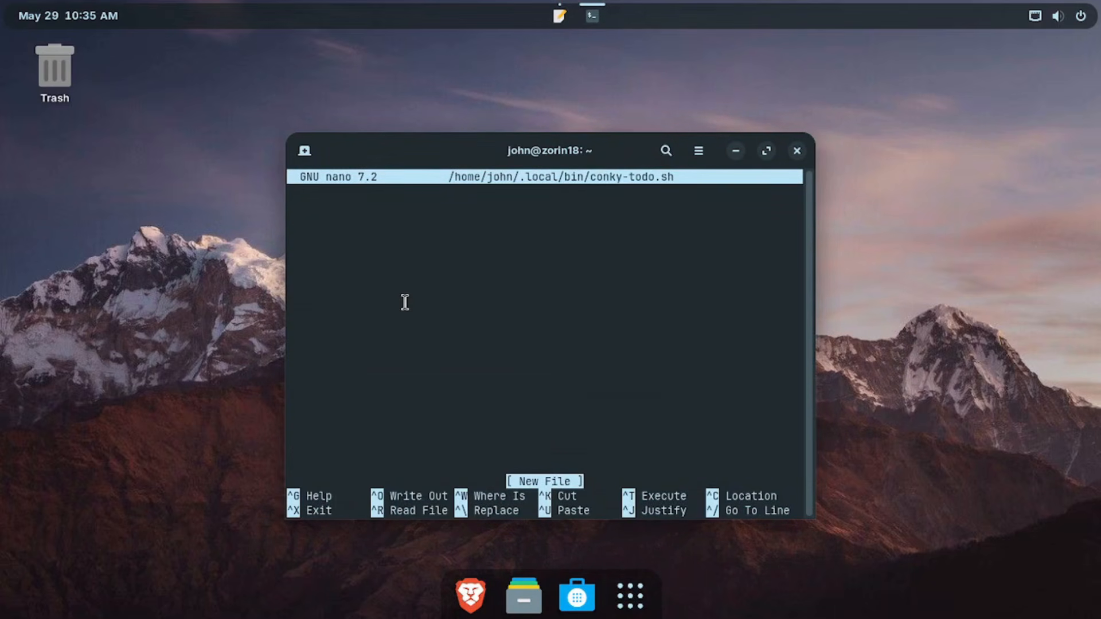
{"action": "key", "text": "ctrl+shift+v"}
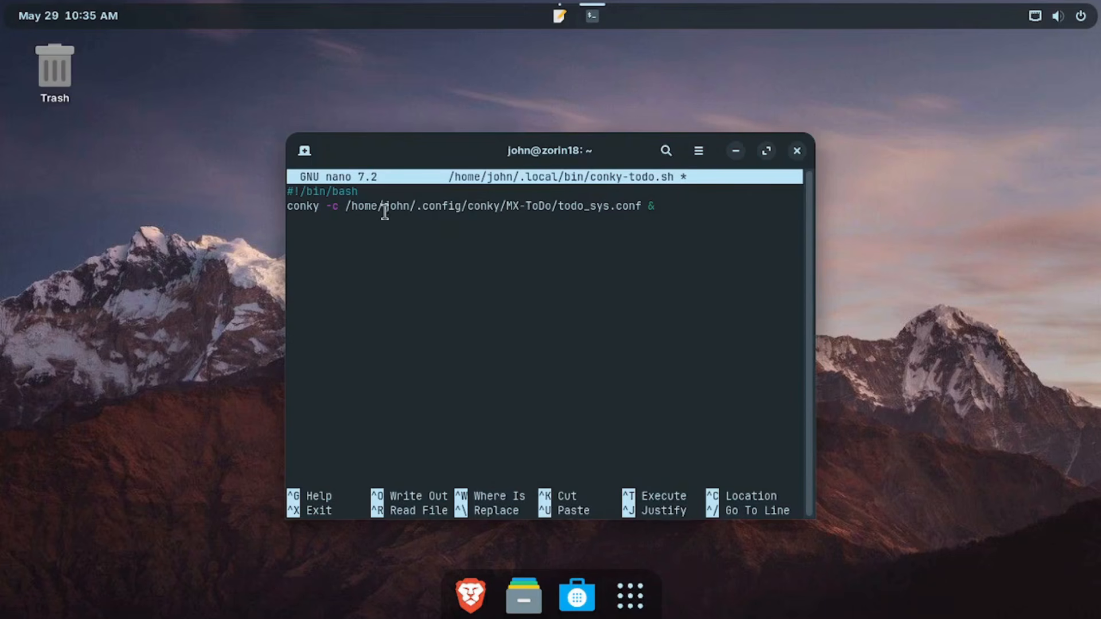
{"action": "left_click_drag", "start_coordinate": [383, 206], "coordinate": [409, 211]}
{"action": "left_click", "coordinate": [422, 263]}
{"action": "key", "text": "ctrl+o"}
{"action": "key", "text": "Return"}
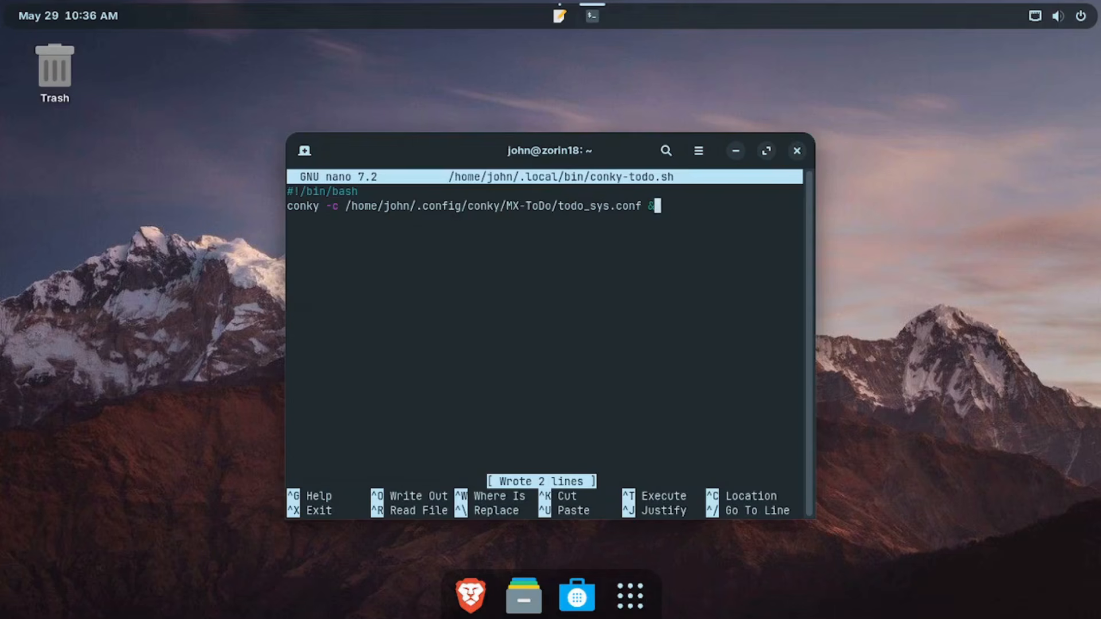
Exit nano and make the script executable with "chmod +x ~/.local/bin/conky-todo.sh"
{"action": "key", "text": "ctrl+x"}
{"action": "key", "text": "ctrl+shift+v"}
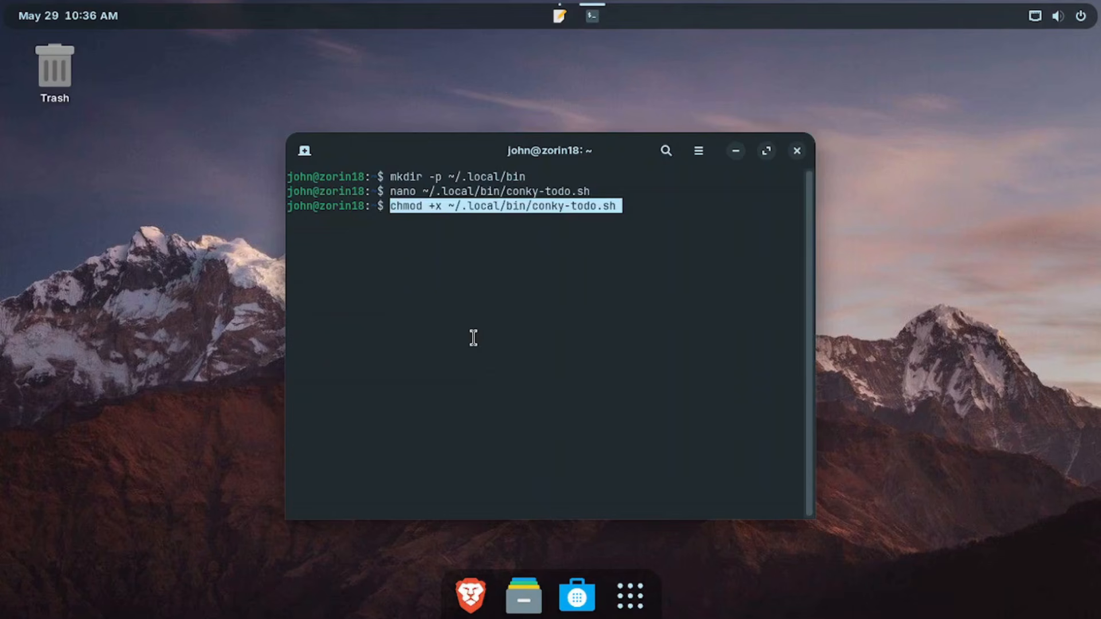
{"action": "key", "text": "Return"}
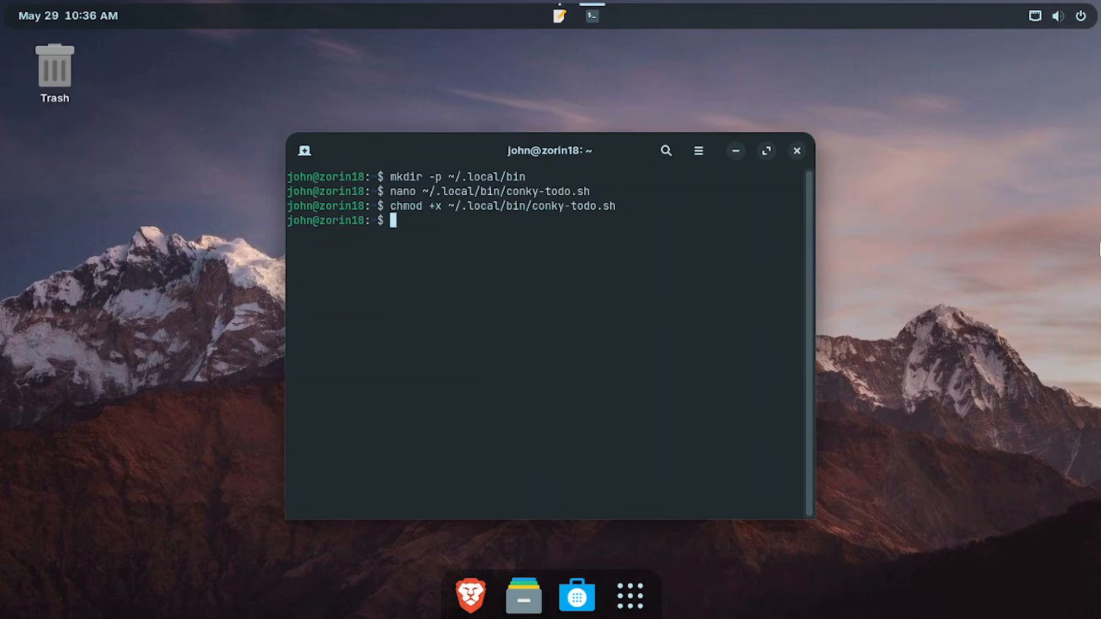
Minimize the terminal and start adding a custom keyboard shortcut in the system's Keyboard settings
{"action": "left_click", "coordinate": [591, 19]}
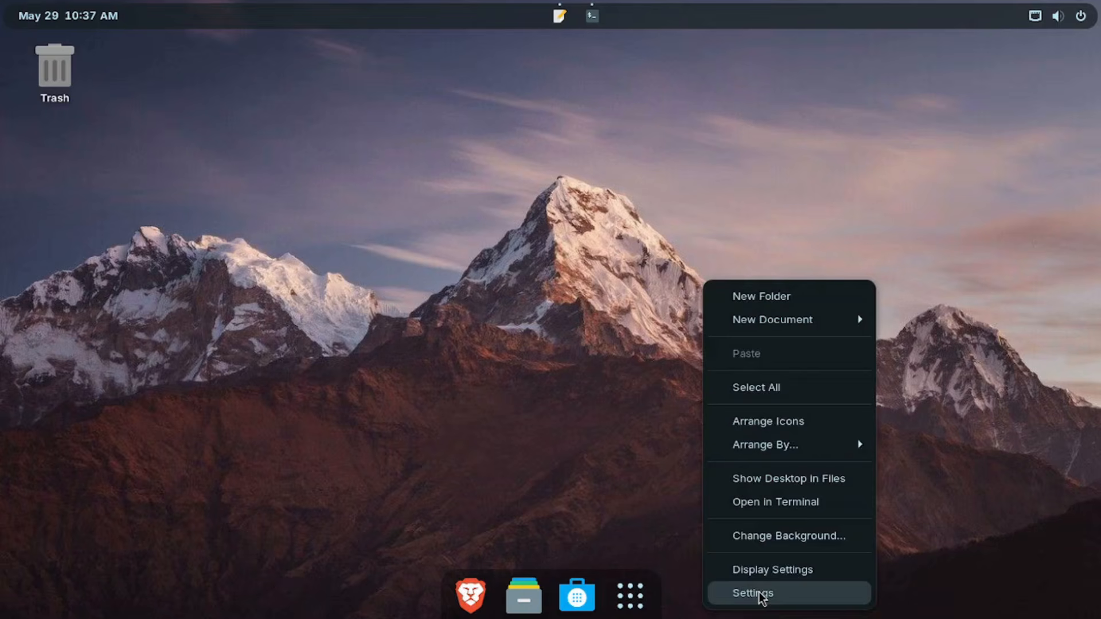
{"action": "left_click", "coordinate": [758, 594]}
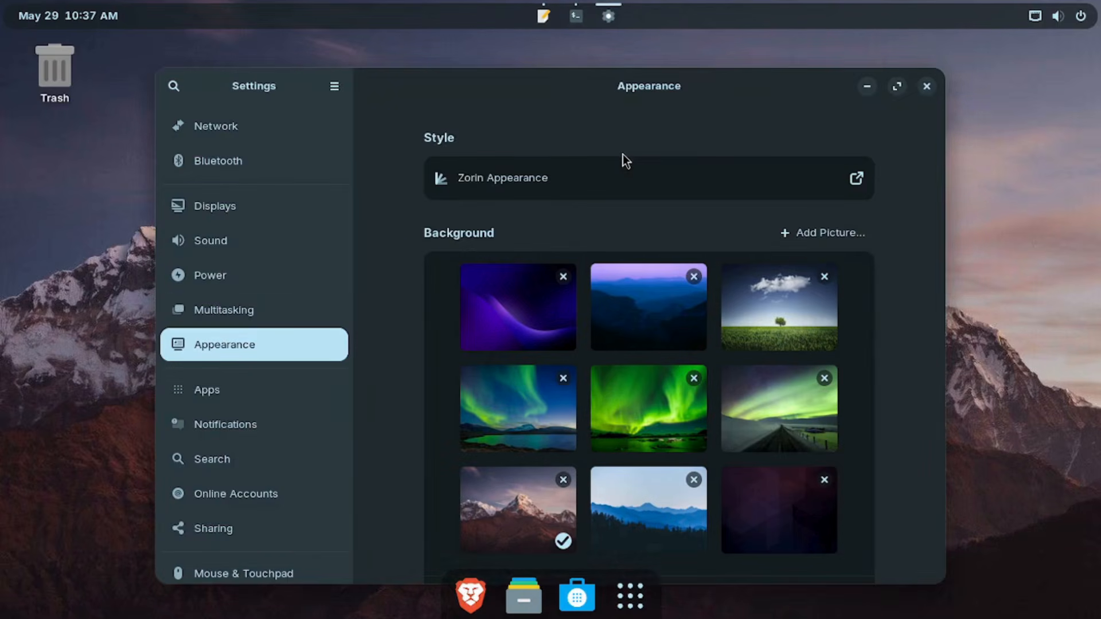
{"action": "scroll", "coordinate": [264, 462], "scroll_direction": "down", "scroll_amount": 5}
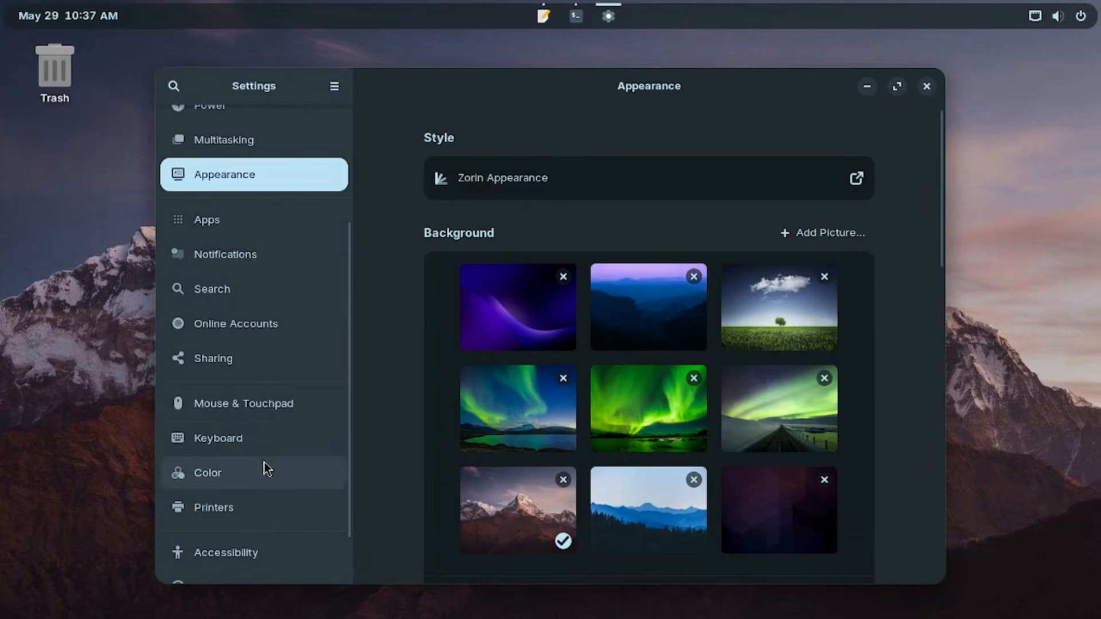
{"action": "left_click", "coordinate": [262, 437]}
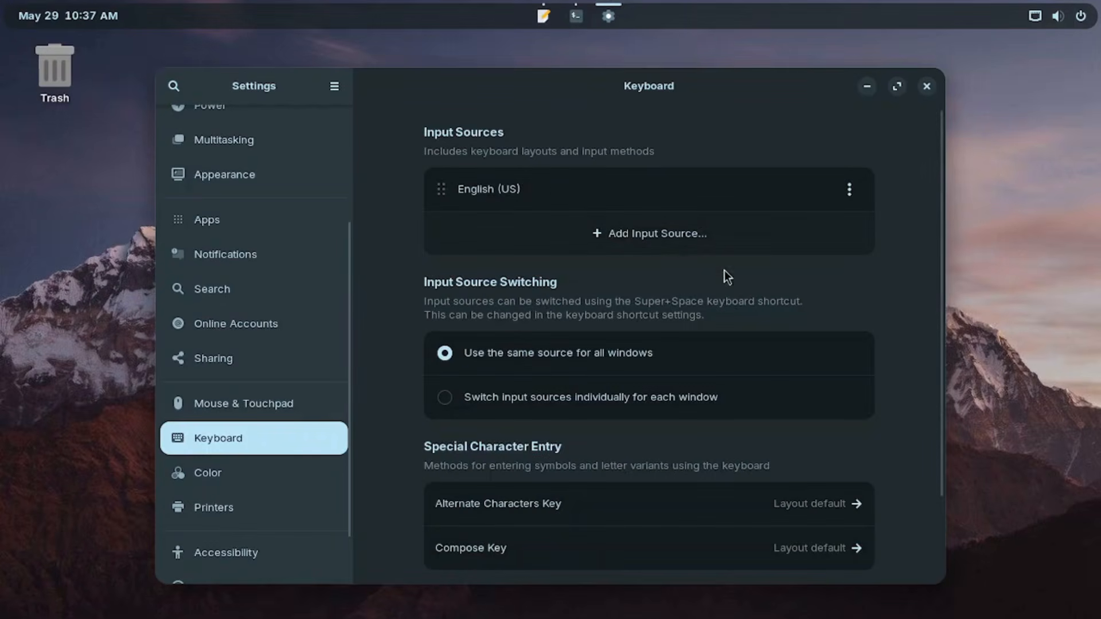
{"action": "scroll", "coordinate": [705, 372], "scroll_direction": "down", "scroll_amount": 3}
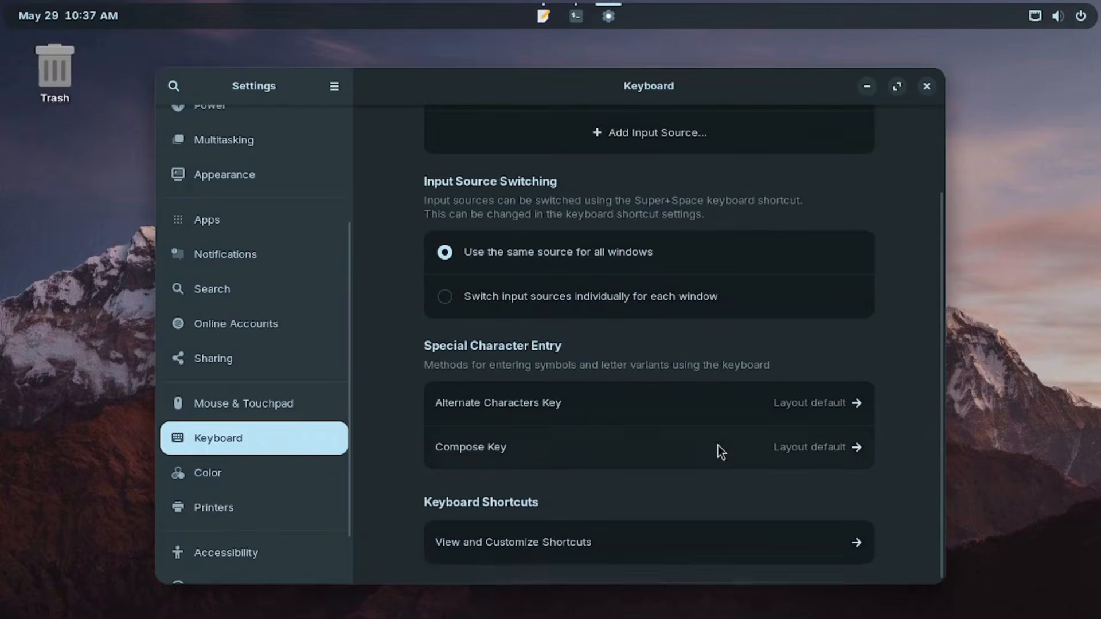
{"action": "left_click", "coordinate": [861, 534]}
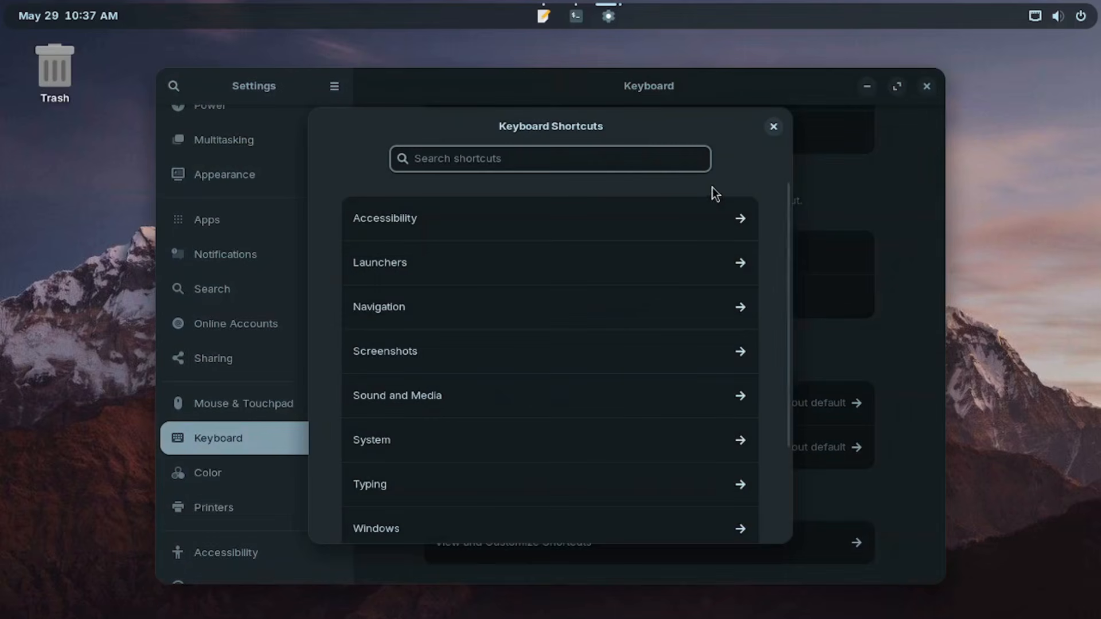
{"action": "scroll", "coordinate": [644, 322], "scroll_direction": "down", "scroll_amount": 3}
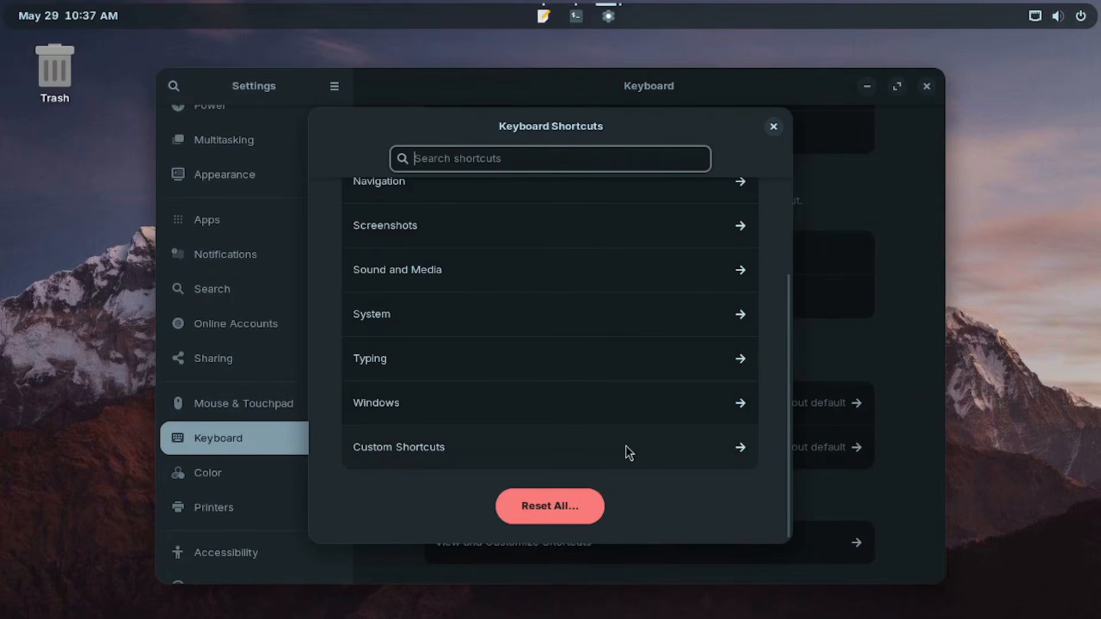
{"action": "left_click", "coordinate": [741, 448]}
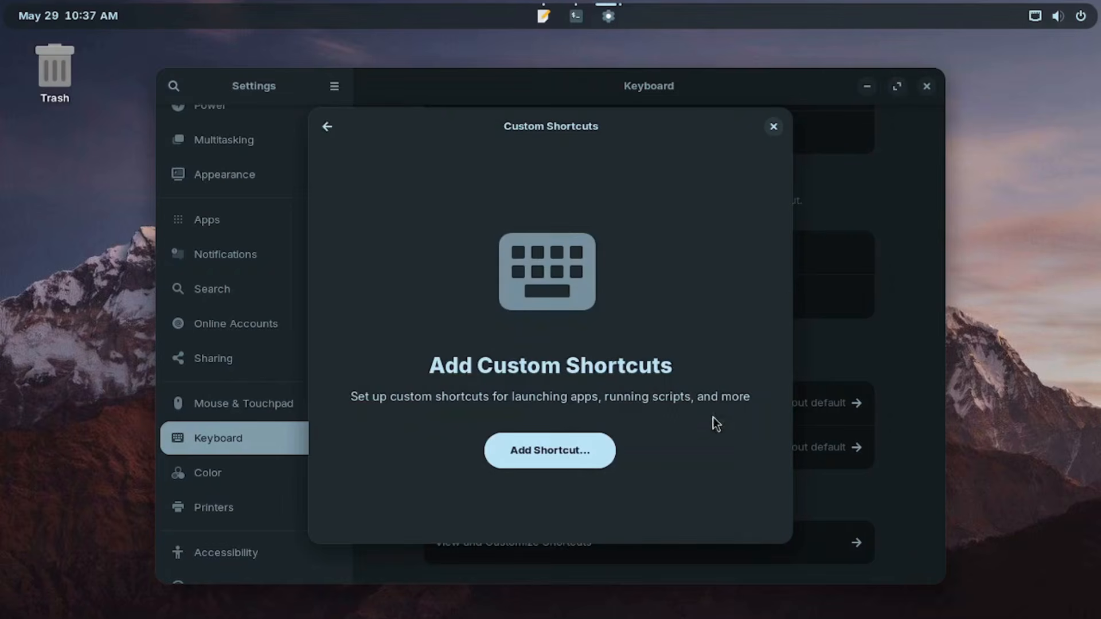
{"action": "left_click", "coordinate": [569, 451]}
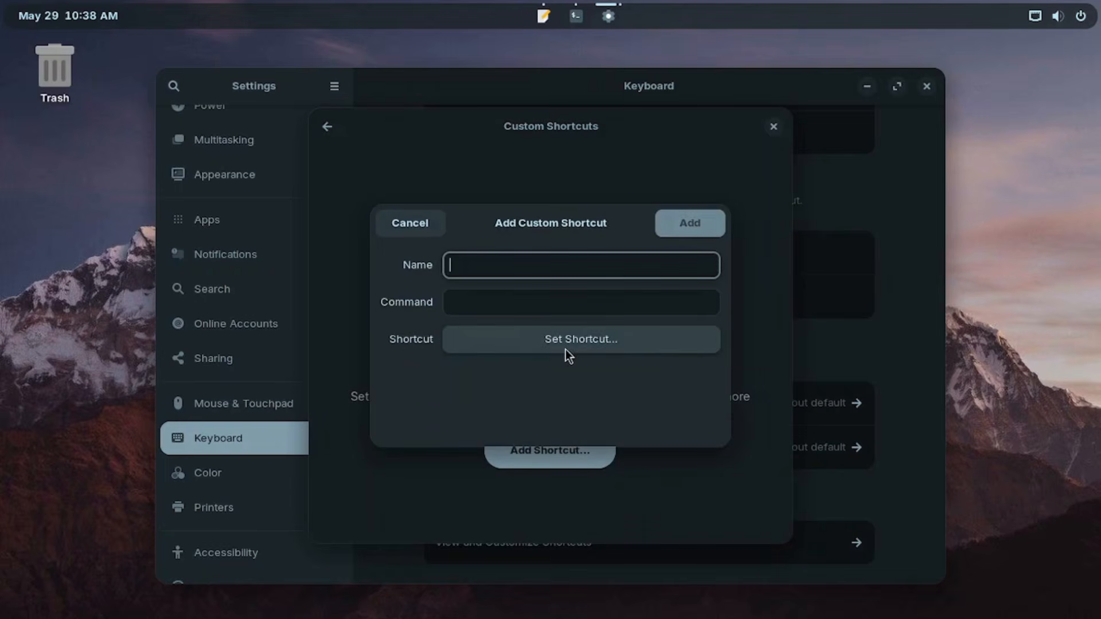
Add the custom shortcut "Conky On" that runs .local/bin/conky-todo.sh by its full home path, assigned to Ctrl+Alt+C
{"action": "type", "text": "Conky On"}
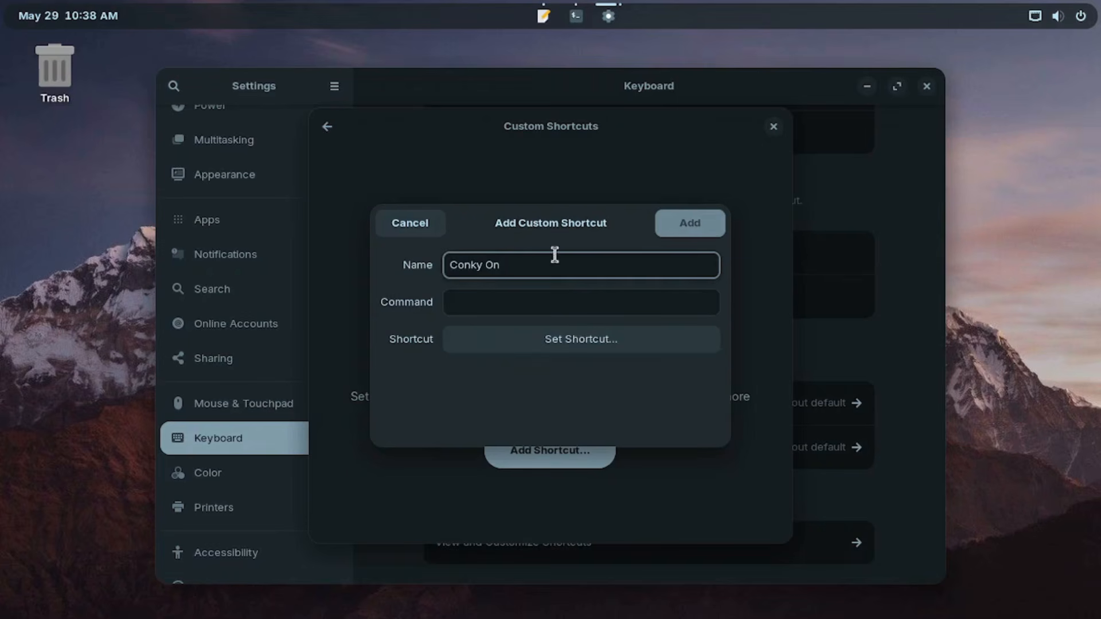
{"action": "left_click", "coordinate": [536, 302]}
{"action": "key", "text": "ctrl+v"}
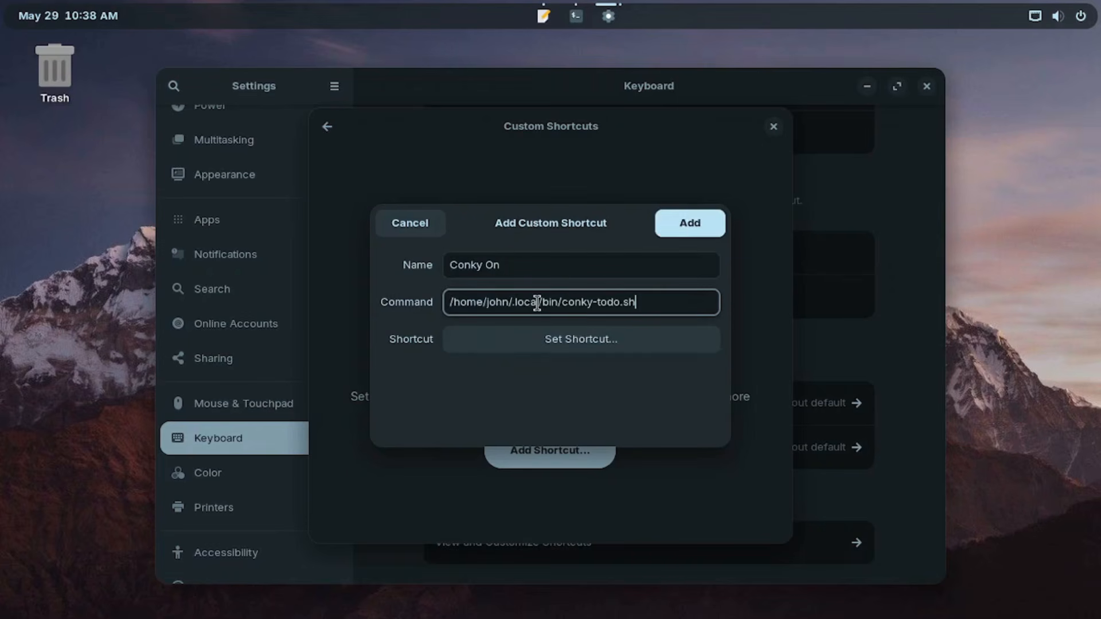
{"action": "left_click", "coordinate": [573, 342]}
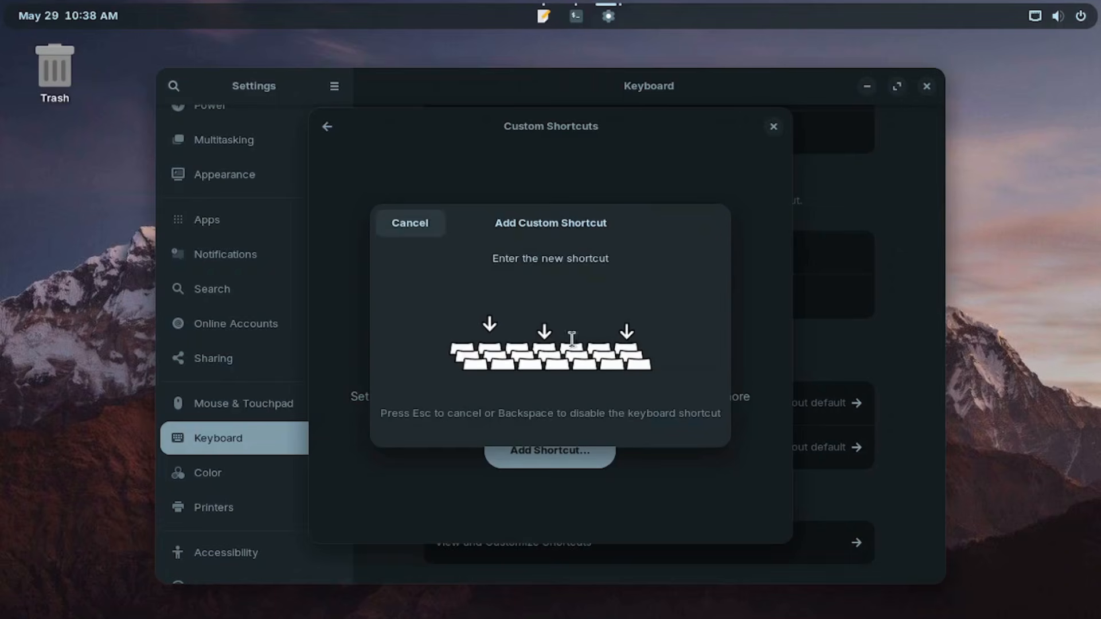
{"action": "key", "text": "ctrl+alt+c"}
{"action": "left_click", "coordinate": [694, 232]}
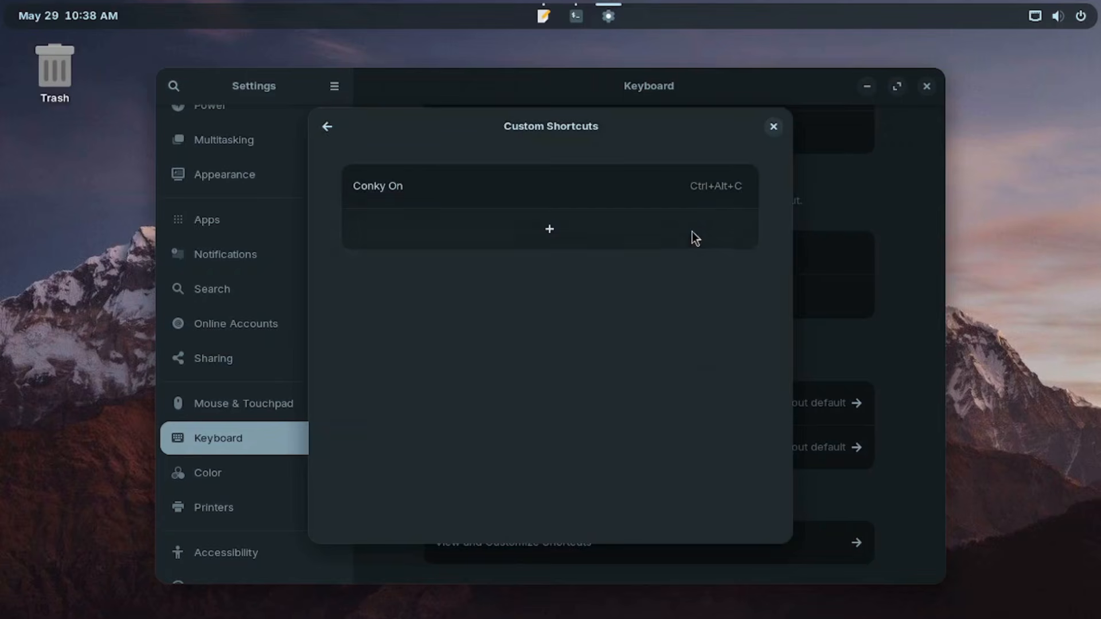
Close the shortcut list and Settings, and launch the Conky widget with the Conky On shortcut
{"action": "left_click", "coordinate": [774, 125]}
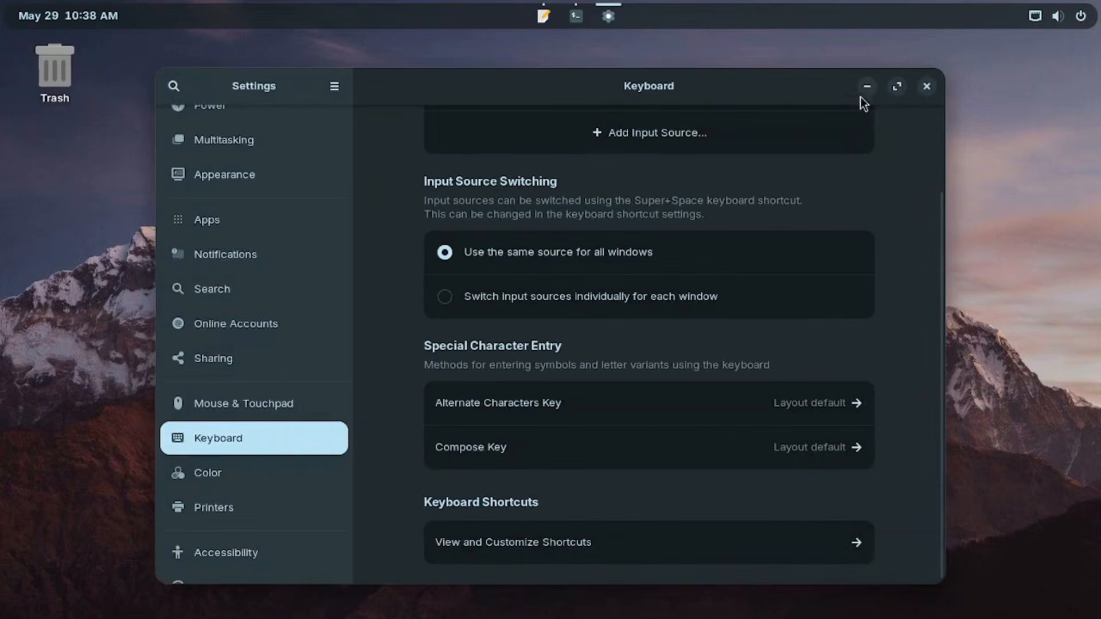
{"action": "left_click", "coordinate": [927, 86]}
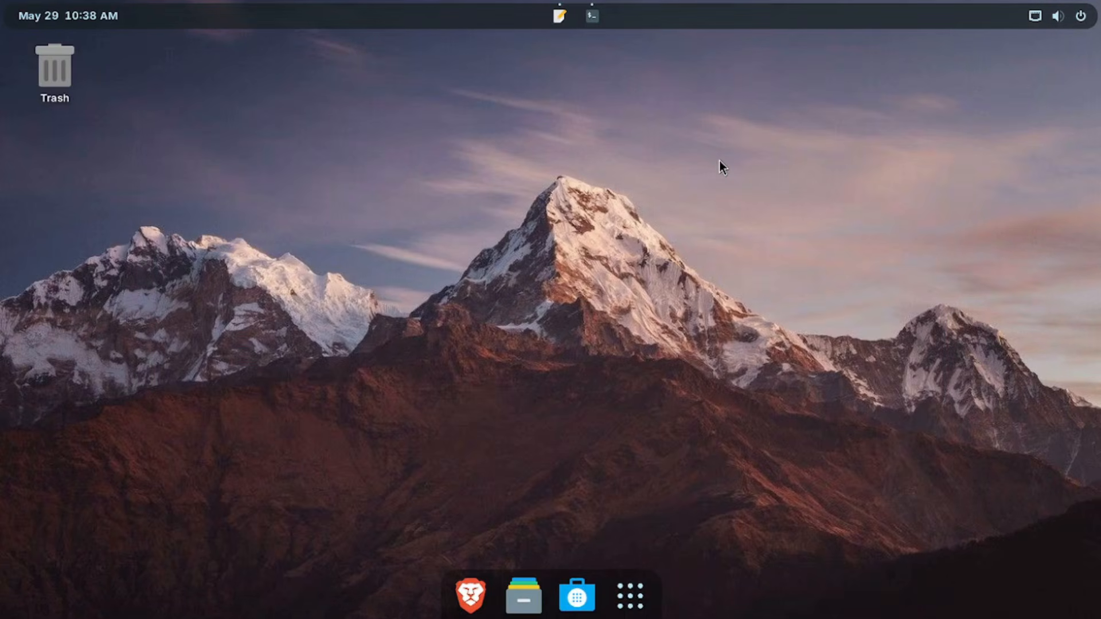
{"action": "key", "text": "ctrl+alt+c"}
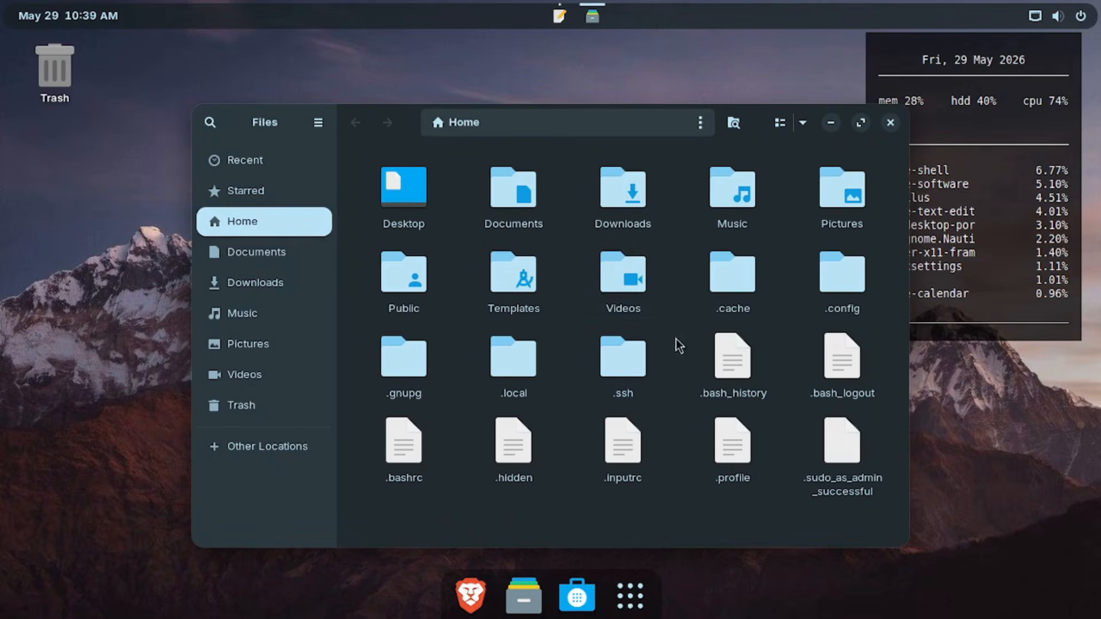
Open todo_sys.conf from the .config/conky/MX-ToDo folder in the text editor
{"action": "left_click", "coordinate": [826, 276]}
{"action": "double_click", "coordinate": [824, 272]}
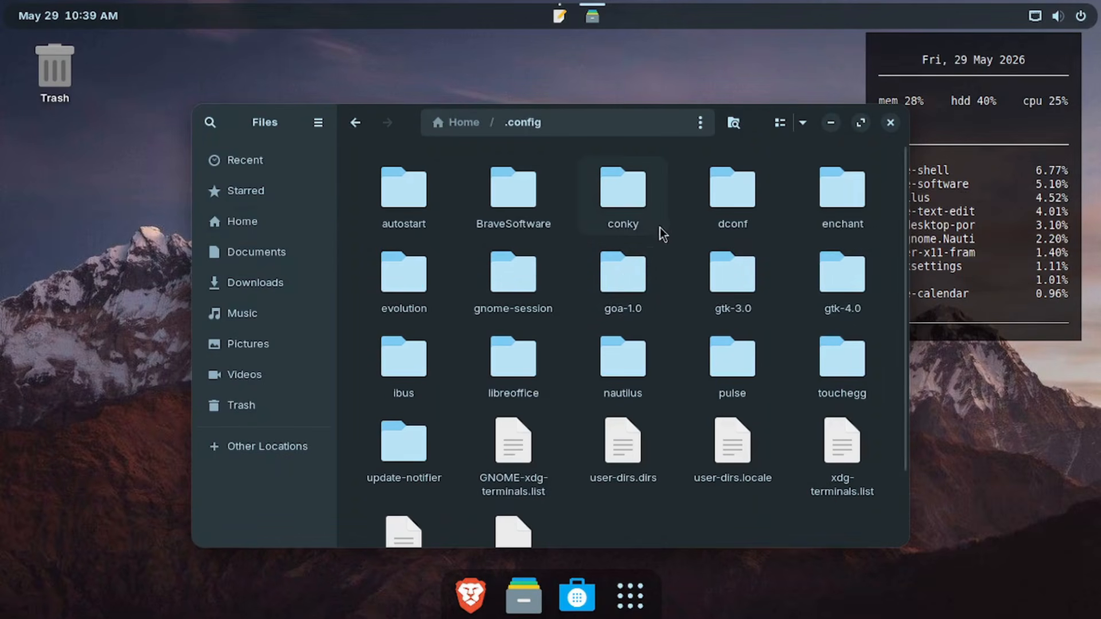
{"action": "double_click", "coordinate": [628, 195]}
{"action": "double_click", "coordinate": [409, 201]}
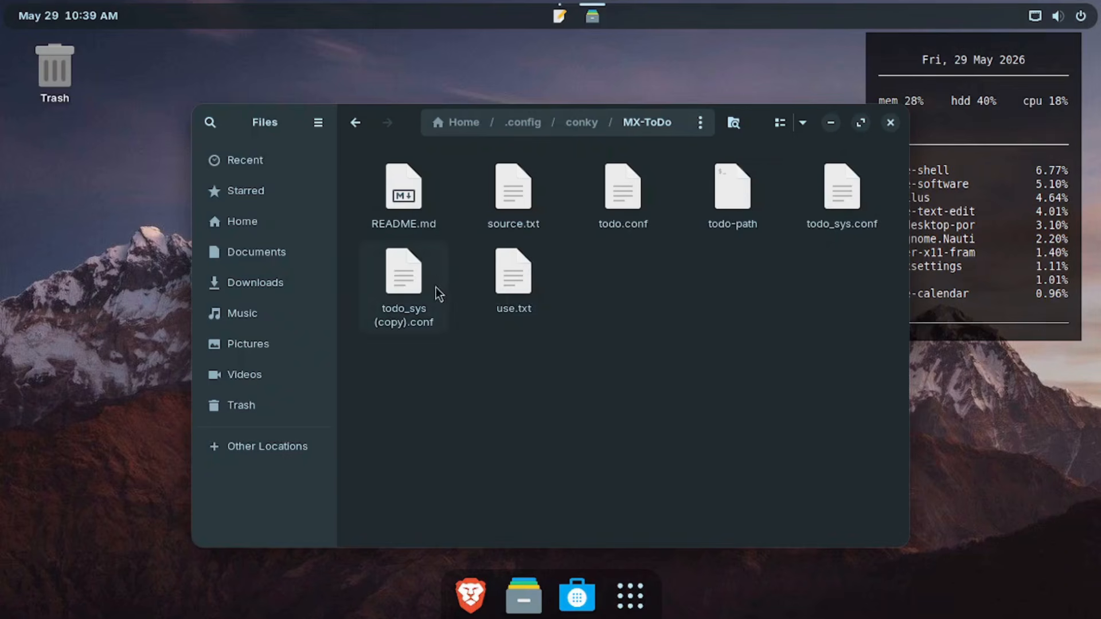
{"action": "double_click", "coordinate": [846, 199]}
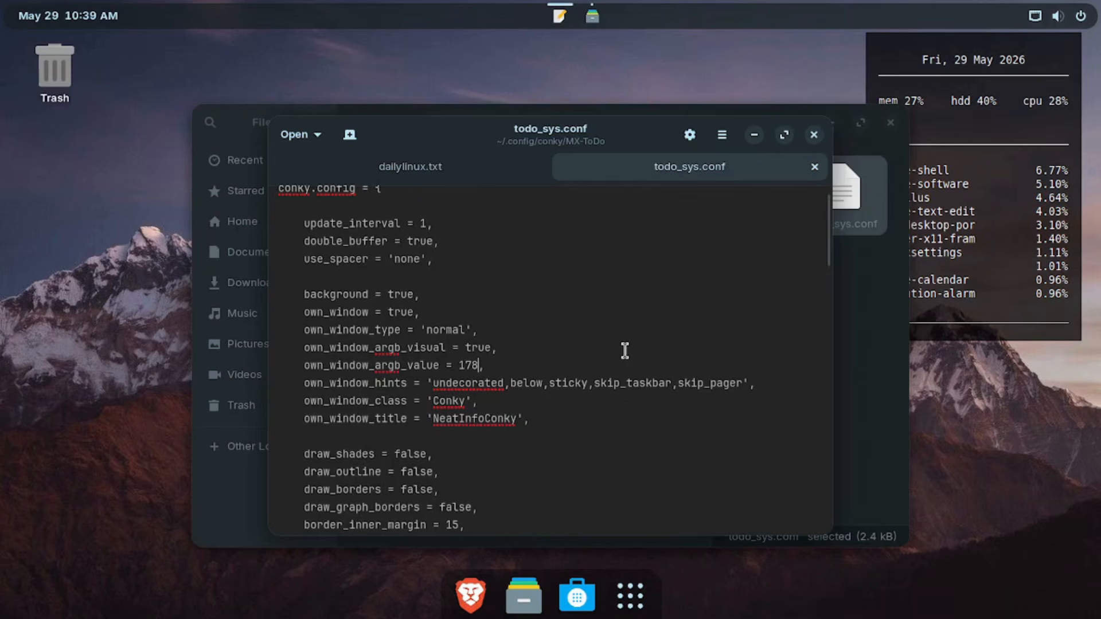
Set gap_x to 30 and gap_y to 90 in todo_sys.conf, and save the file
{"action": "scroll", "coordinate": [625, 351], "scroll_direction": "down", "scroll_amount": 3}
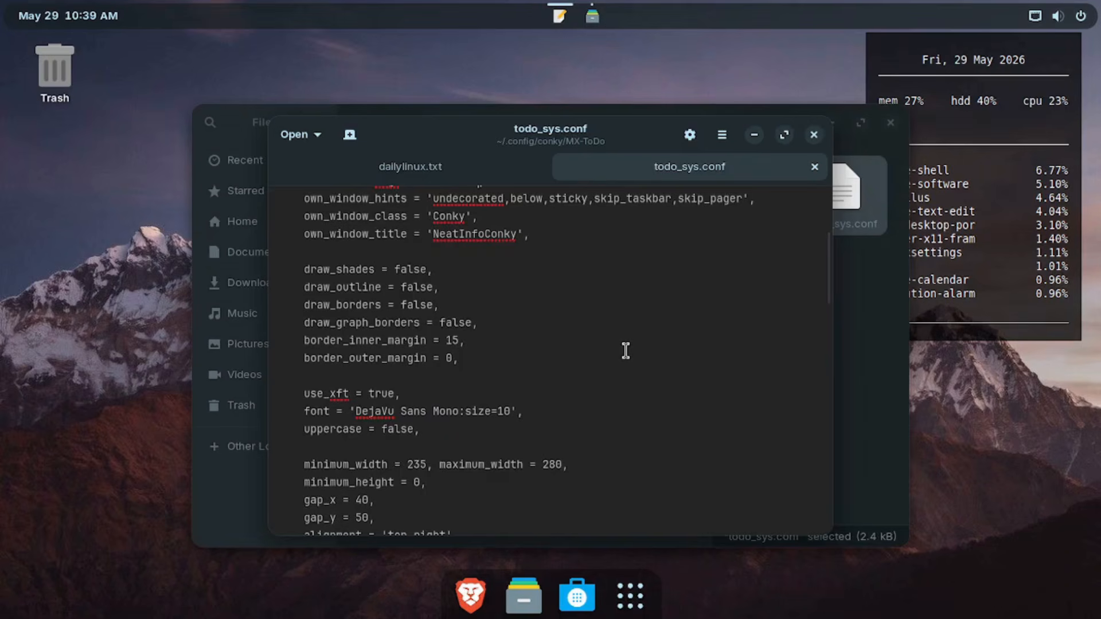
{"action": "scroll", "coordinate": [626, 350], "scroll_direction": "down", "scroll_amount": 2}
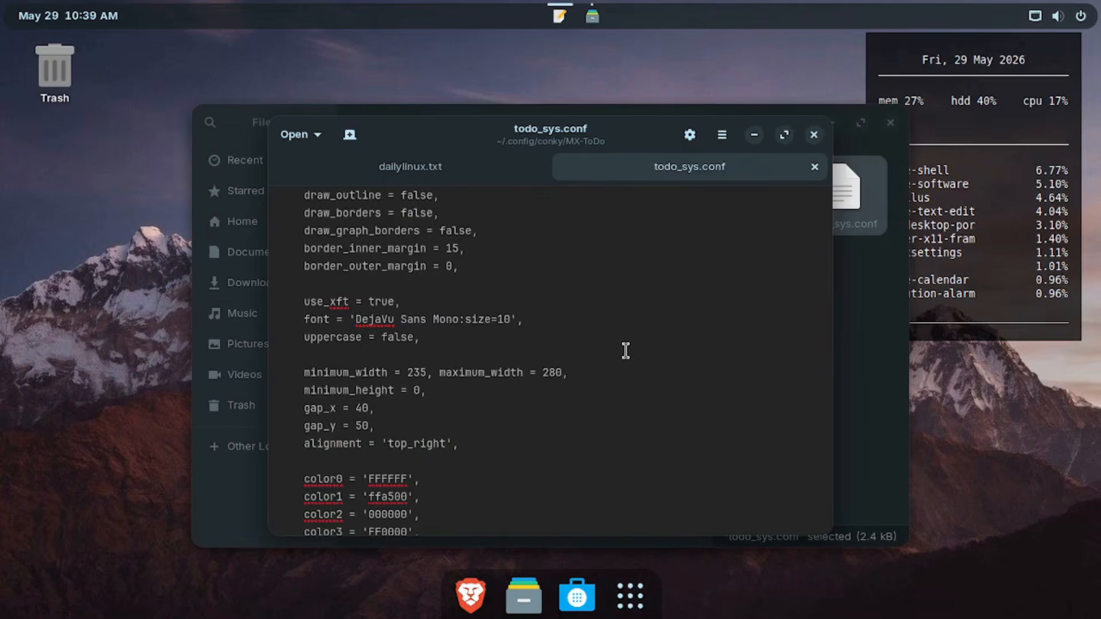
{"action": "left_click", "coordinate": [366, 407]}
{"action": "key", "text": "BackSpace"}
{"action": "key", "text": "BackSpace"}
{"action": "type", "text": "30"}
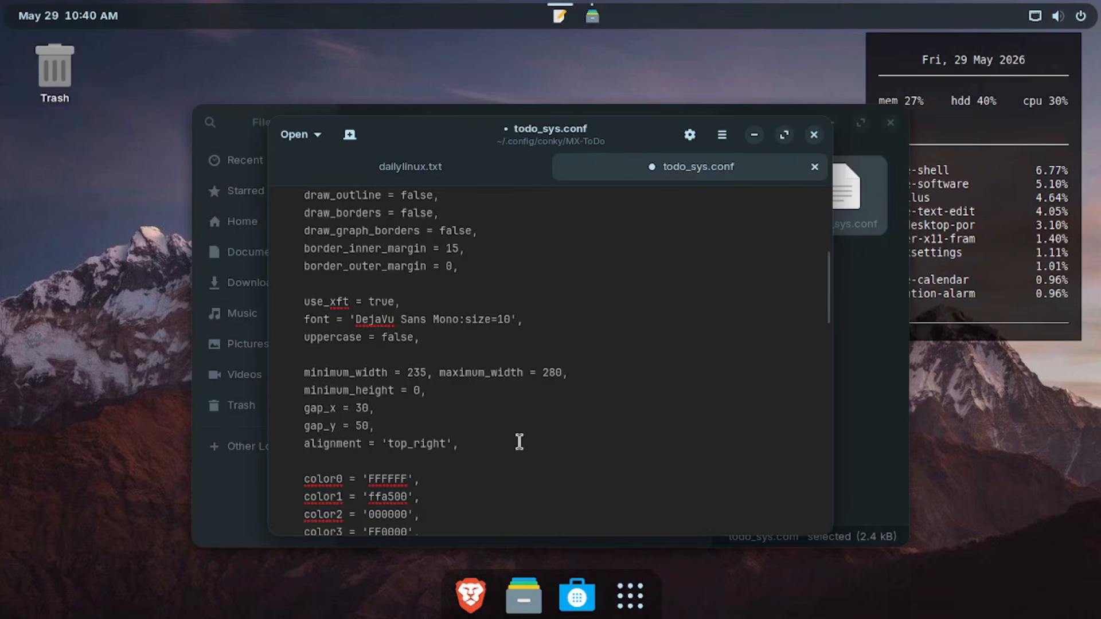
{"action": "key", "text": "BackSpace"}
{"action": "key", "text": "BackSpace"}
{"action": "type", "text": "90"}
{"action": "key", "text": "ctrl+s"}
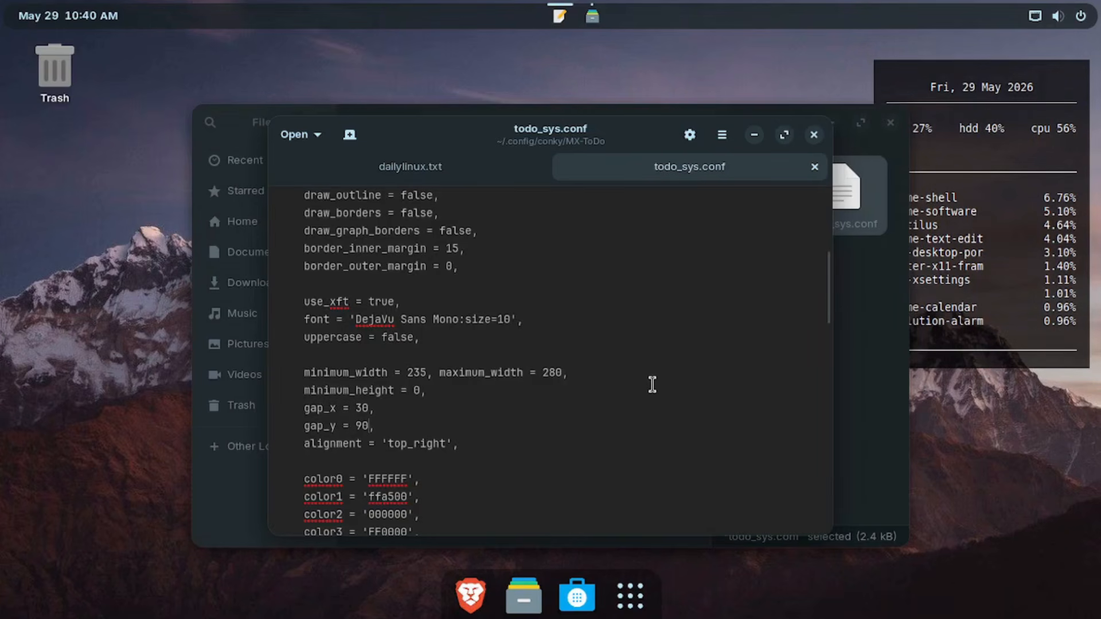
Close the todo_sys.conf document, minimize the text editor and close the file manager
{"action": "left_click", "coordinate": [814, 166]}
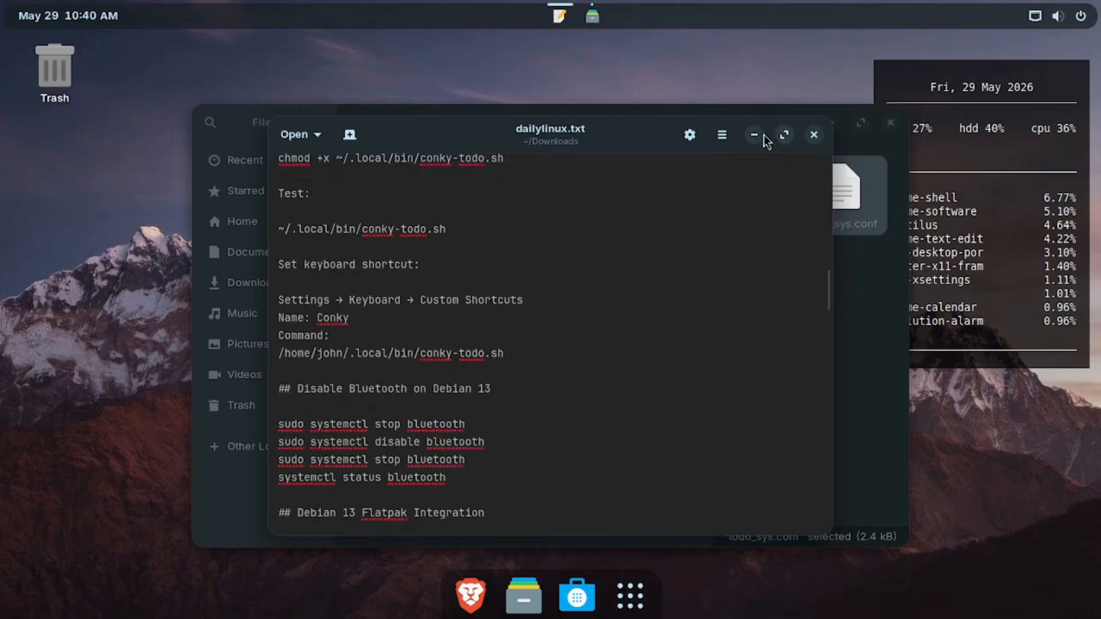
{"action": "left_click", "coordinate": [755, 135]}
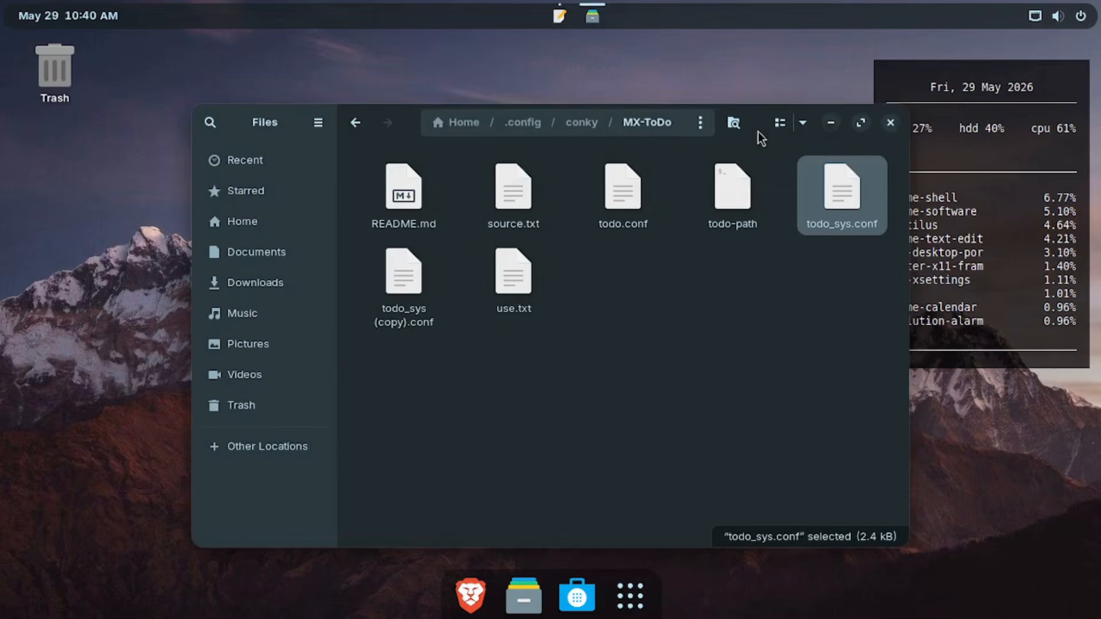
{"action": "left_click", "coordinate": [890, 122]}
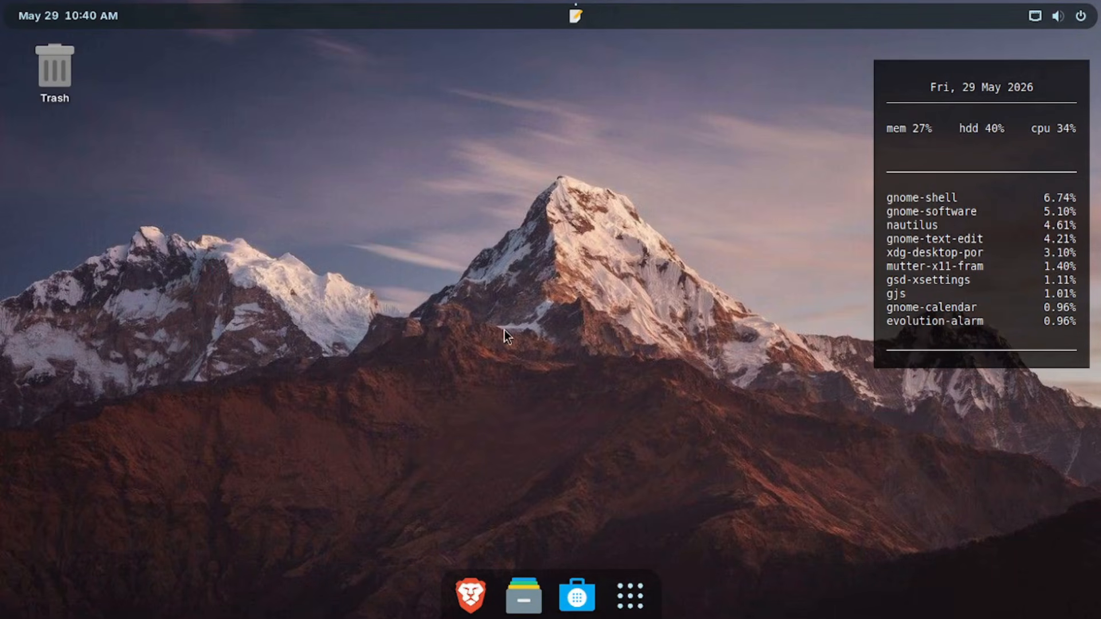
Open the Custom Shortcuts list from the Keyboard page of the system Settings
{"action": "key", "text": "super"}
{"action": "type", "text": "settings"}
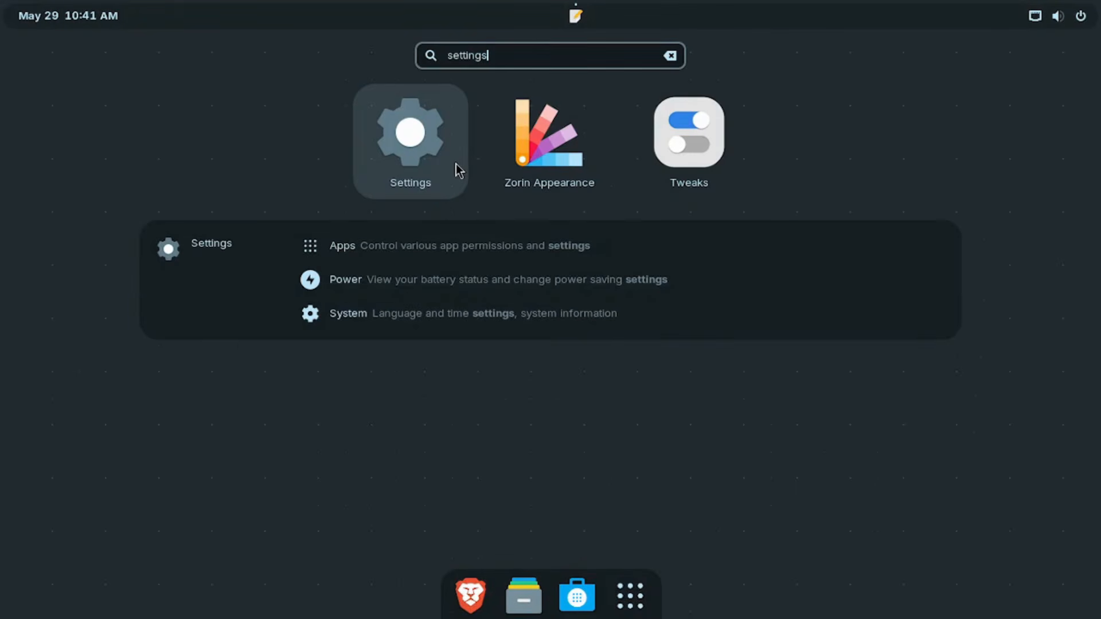
{"action": "left_click", "coordinate": [456, 164]}
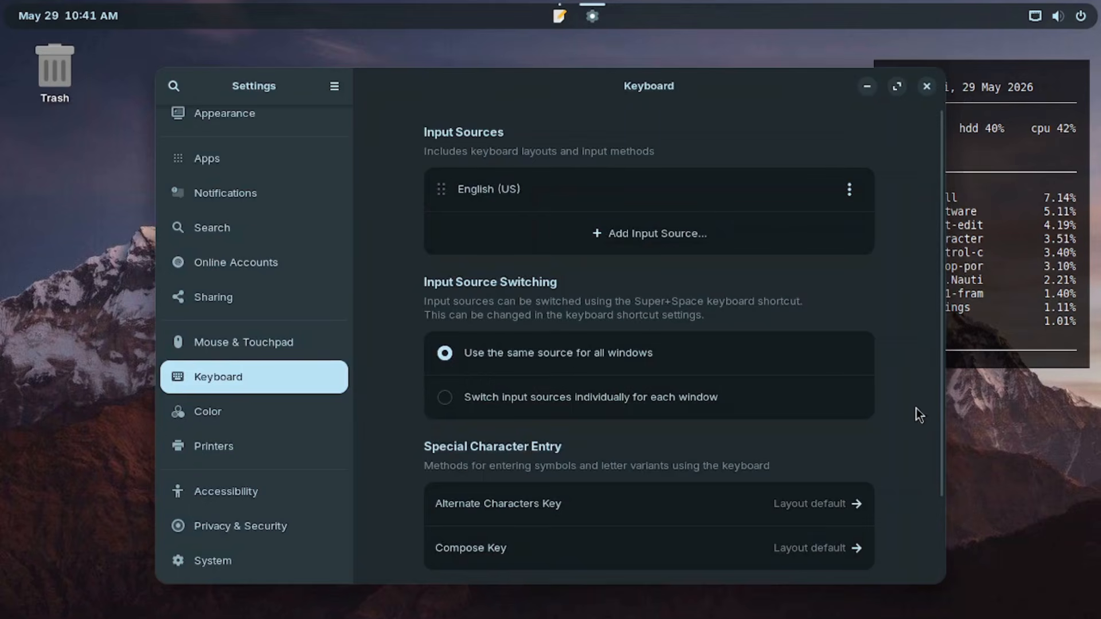
{"action": "scroll", "coordinate": [917, 408], "scroll_direction": "down", "scroll_amount": 3}
{"action": "left_click", "coordinate": [857, 547]}
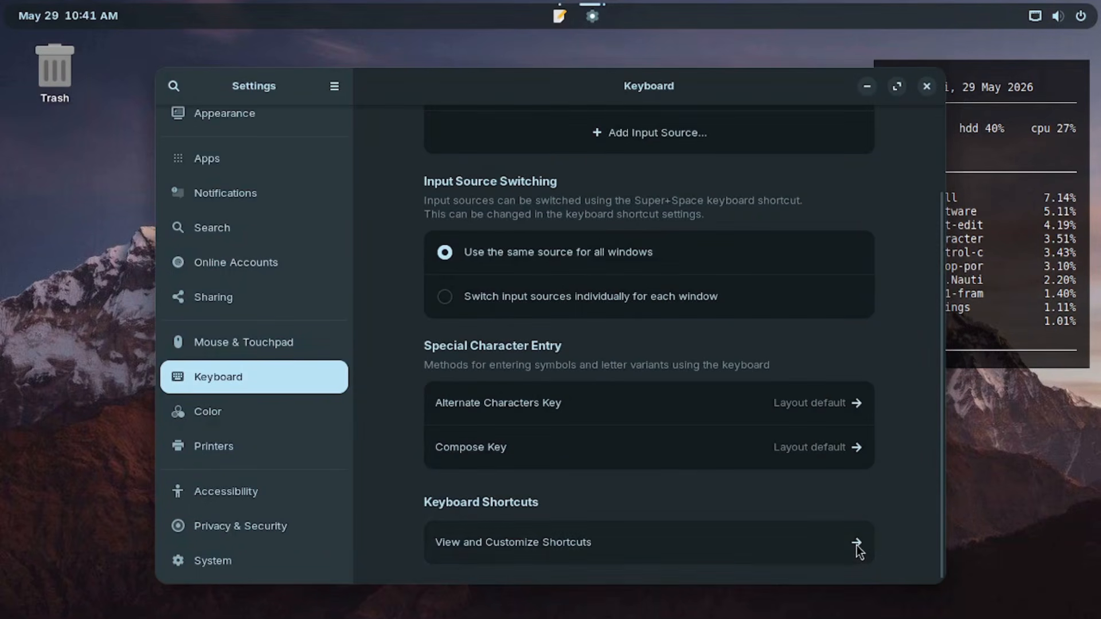
{"action": "scroll", "coordinate": [686, 344], "scroll_direction": "down", "scroll_amount": 1}
{"action": "scroll", "coordinate": [684, 343], "scroll_direction": "down", "scroll_amount": 2}
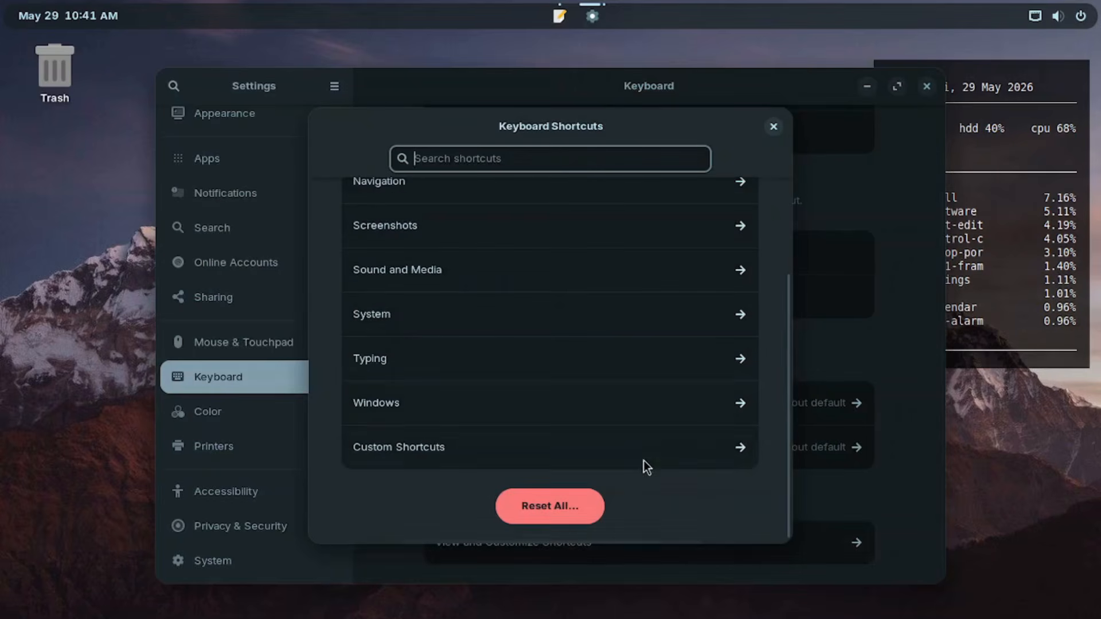
{"action": "left_click", "coordinate": [736, 448]}
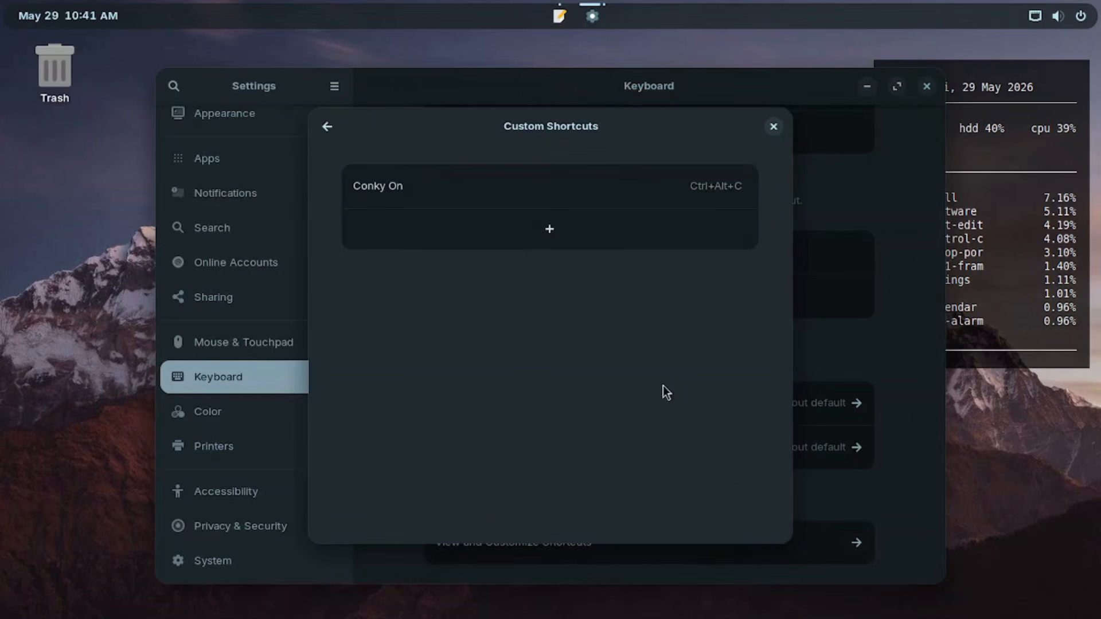
Start a new custom shortcut named Conky Off with the command killall conky
{"action": "left_click", "coordinate": [547, 232]}
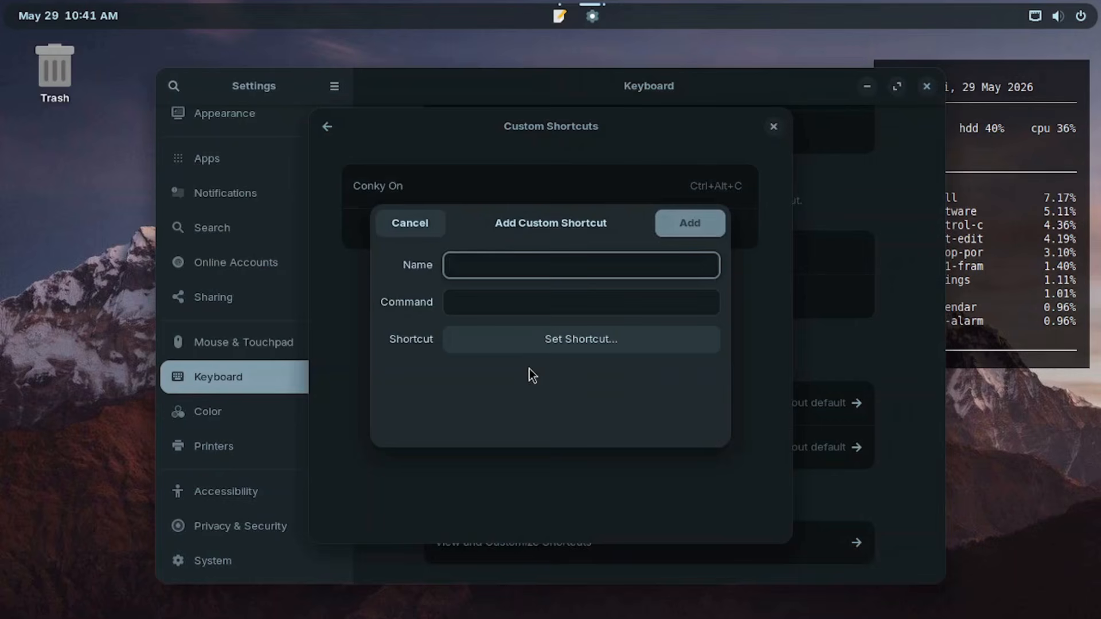
{"action": "type", "text": "Conky Off"}
{"action": "left_click", "coordinate": [516, 296]}
{"action": "type", "text": "ak"}
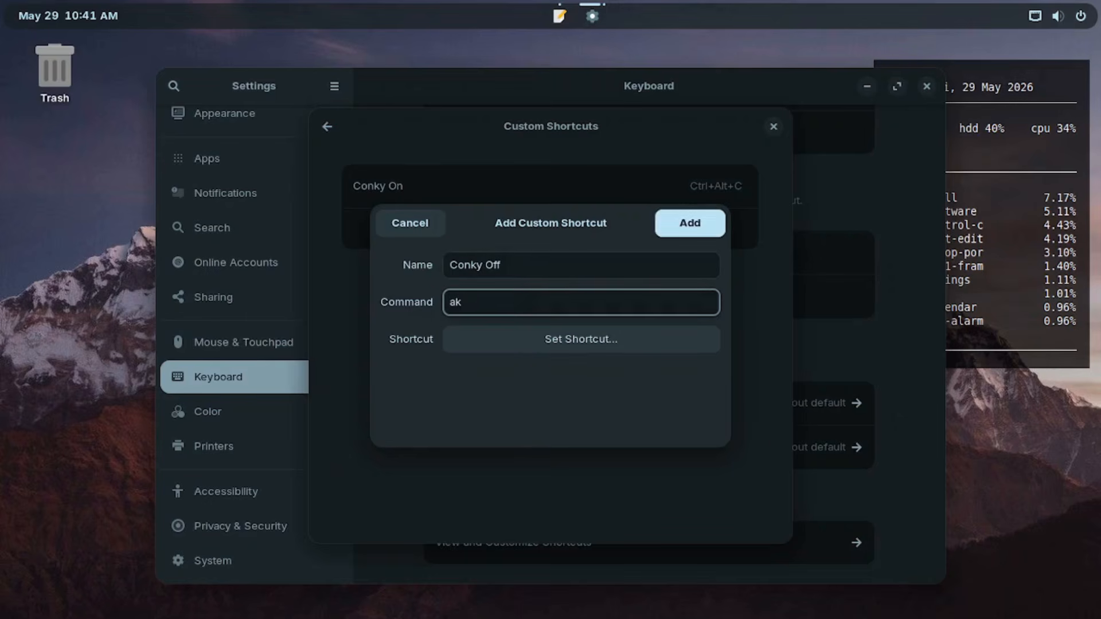
{"action": "key", "text": "BackSpace"}
{"action": "key", "text": "BackSpace"}
{"action": "type", "text": "killall conky"}
Assign Shift+Ctrl+K to the Conky Off shortcut and add it to the custom shortcuts
{"action": "left_click", "coordinate": [563, 340]}
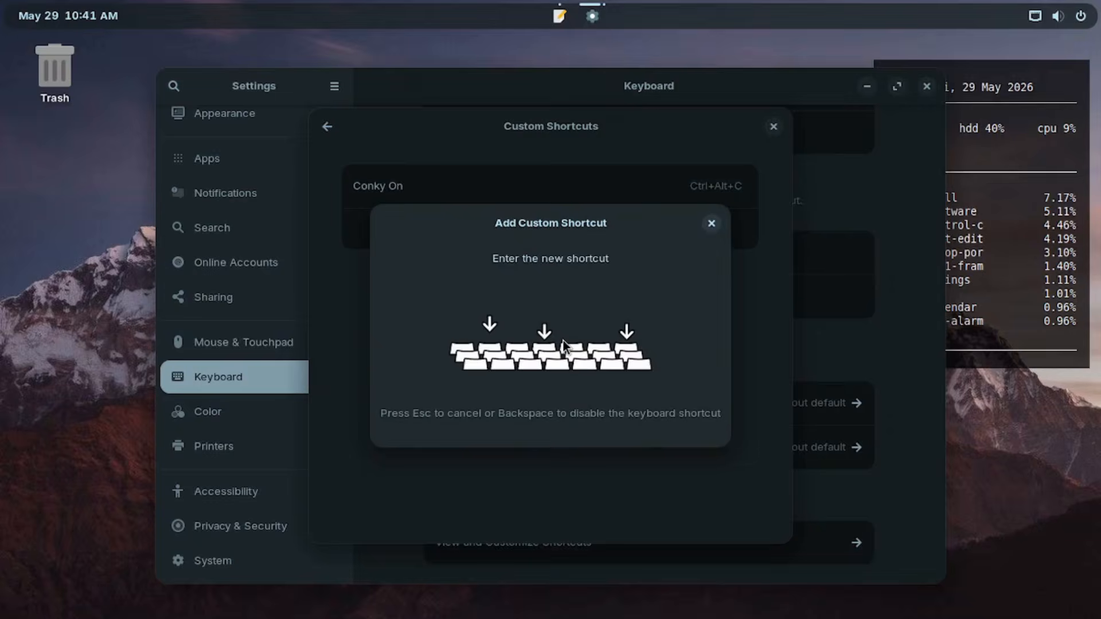
{"action": "key", "text": "ctrl+shift+k"}
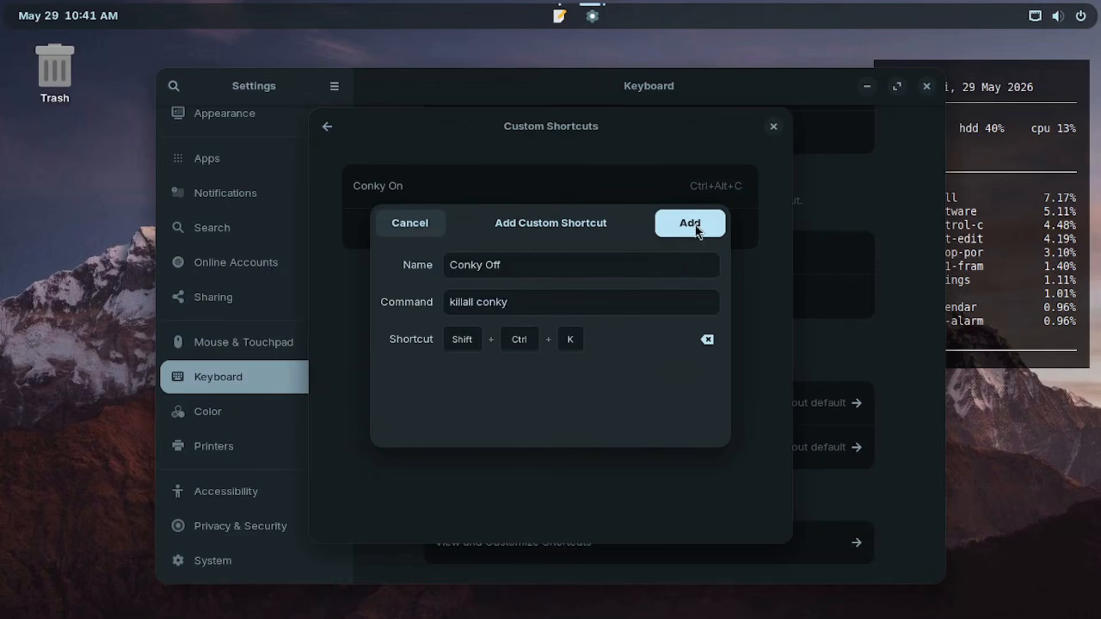
{"action": "left_click", "coordinate": [691, 224]}
Close the shortcut list and Settings, and test the custom shortcuts by turning the Conky widget off and back on
{"action": "left_click", "coordinate": [773, 127]}
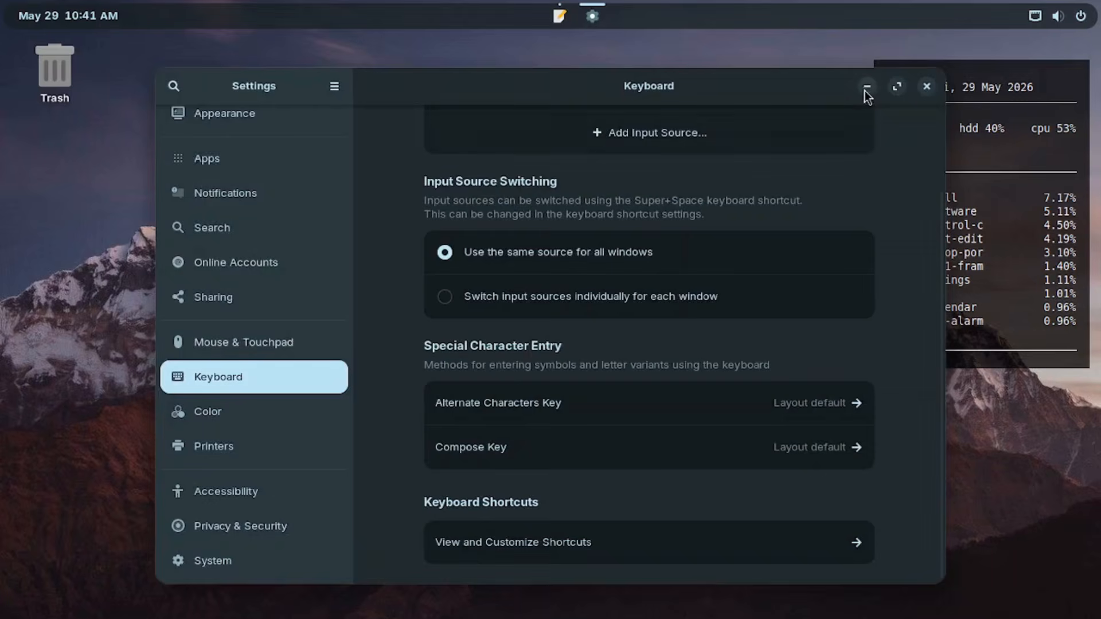
{"action": "left_click", "coordinate": [926, 86]}
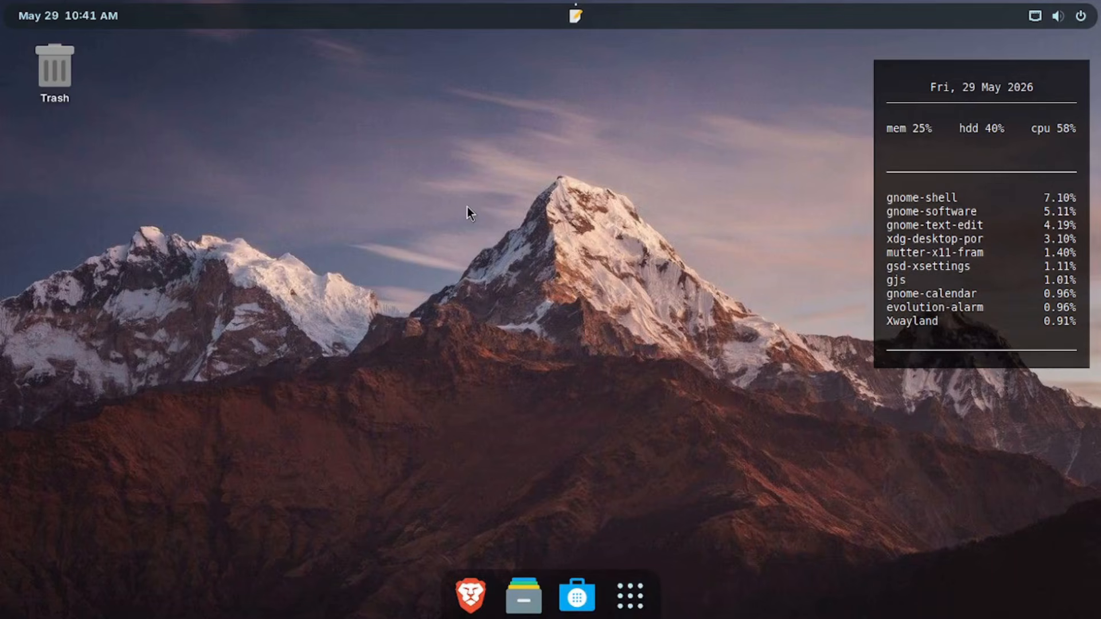
{"action": "key", "text": "ctrl+shift+k"}
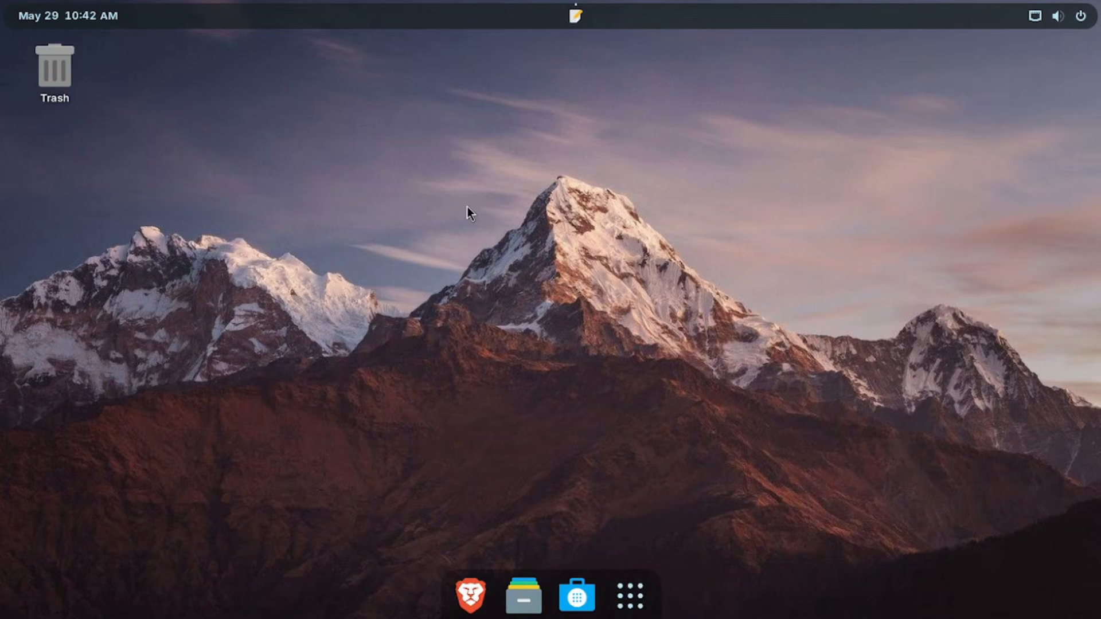
{"action": "key", "text": "ctrl+shift+k"}
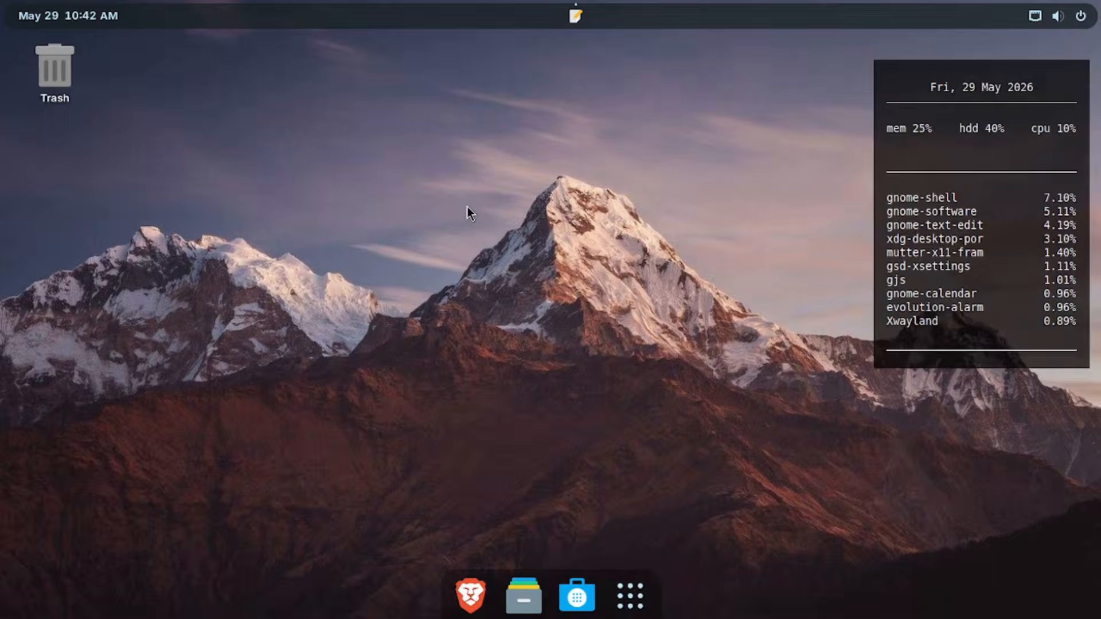